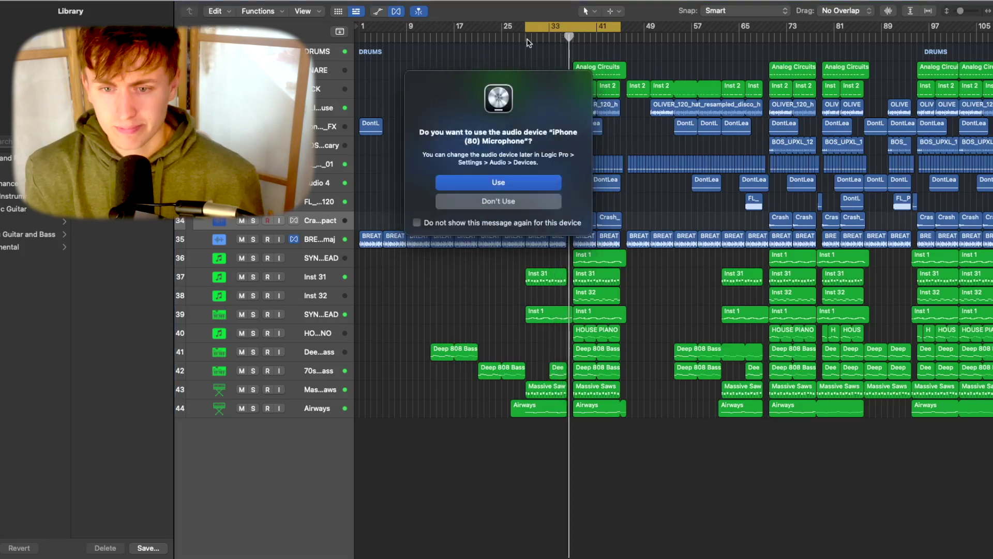
# - Decline the iPhone microphone as audio device and solo the BREATHE_CAROLINA guitar loop track
pyautogui.click(505, 201)
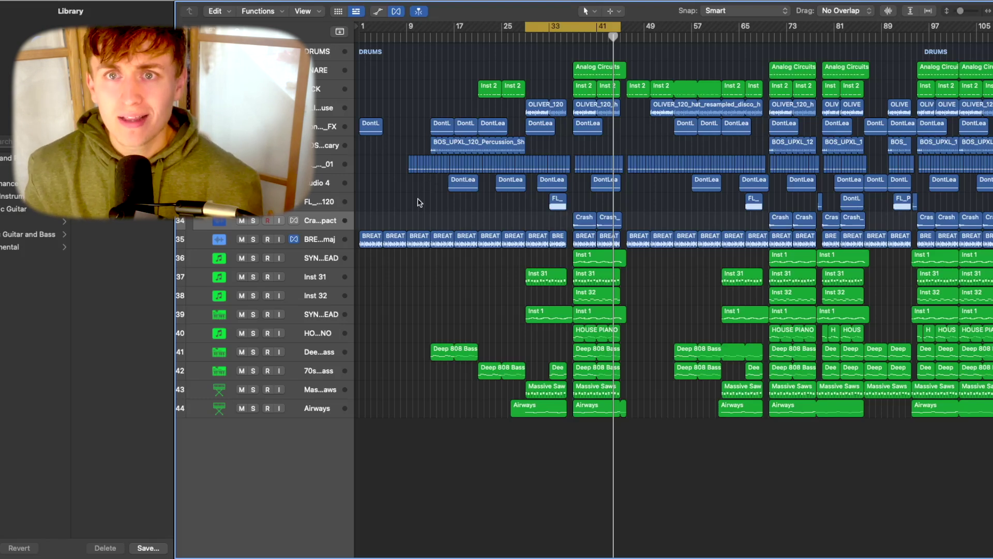
pyautogui.click(327, 240)
pyautogui.click(253, 239)
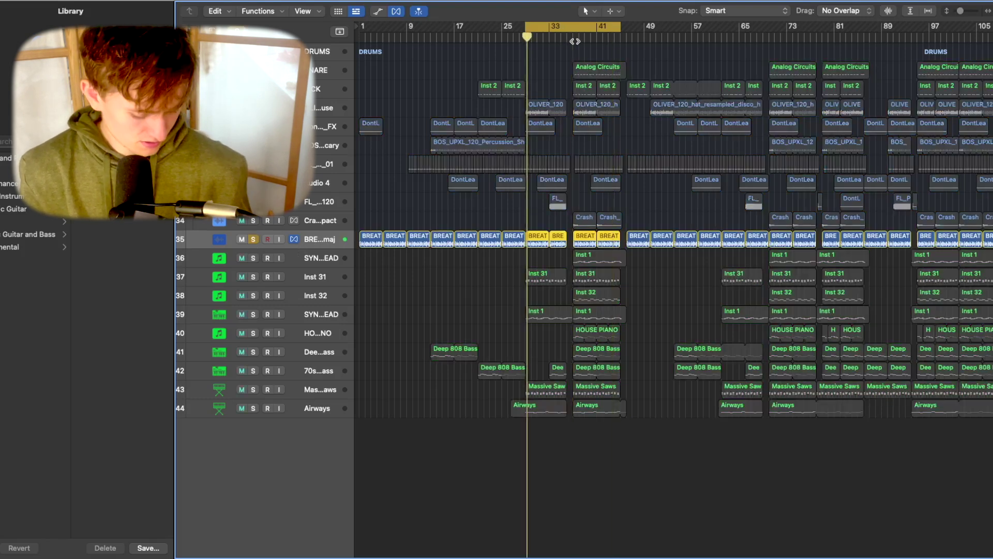
# - Show the automation curves on the tracks in the arrangement
pyautogui.press('x')
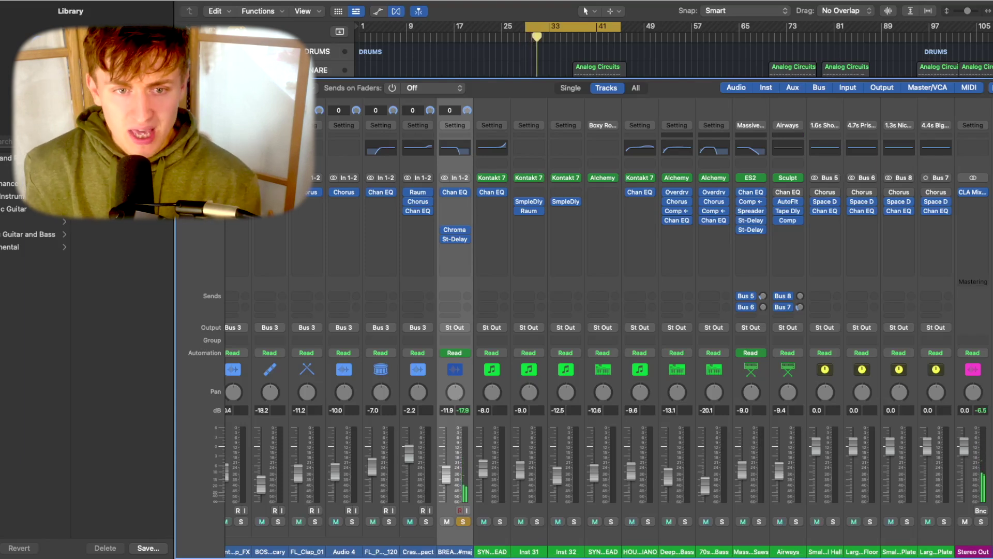
pyautogui.click(379, 11)
pyautogui.press('x')
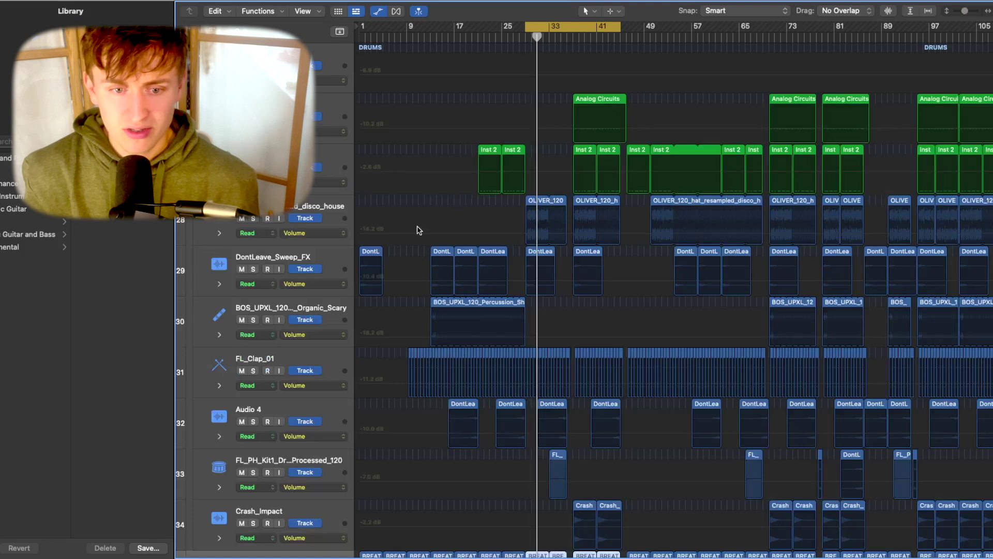
# - Examine the High Cut Frequency automation curve on the BREATHE_CAROLINA guitar loop track around bars 29 to 37
pyautogui.scroll(-5, 443, 268)
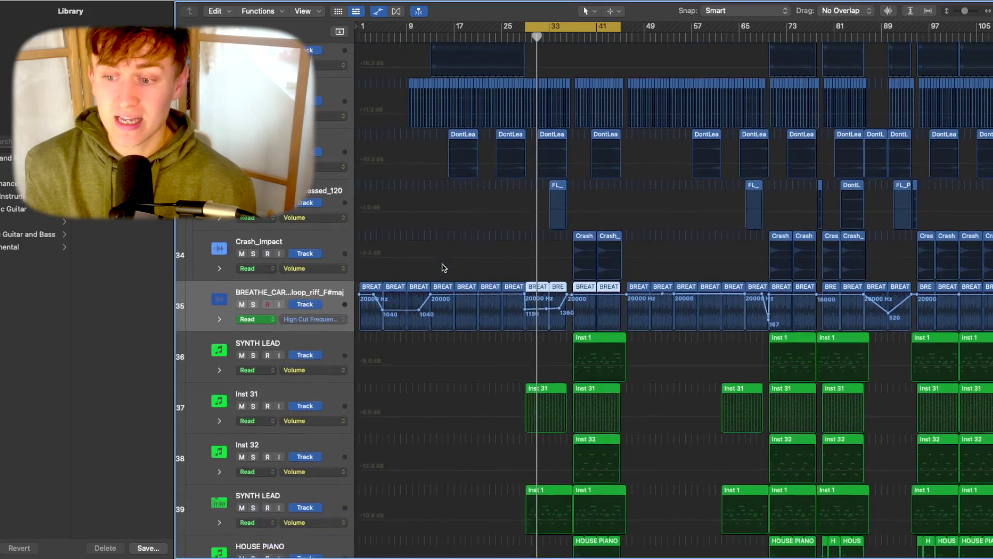
pyautogui.scroll(-2, 443, 267)
pyautogui.press('super+Right')
pyautogui.press('super+Right')
pyautogui.press('super+Right')
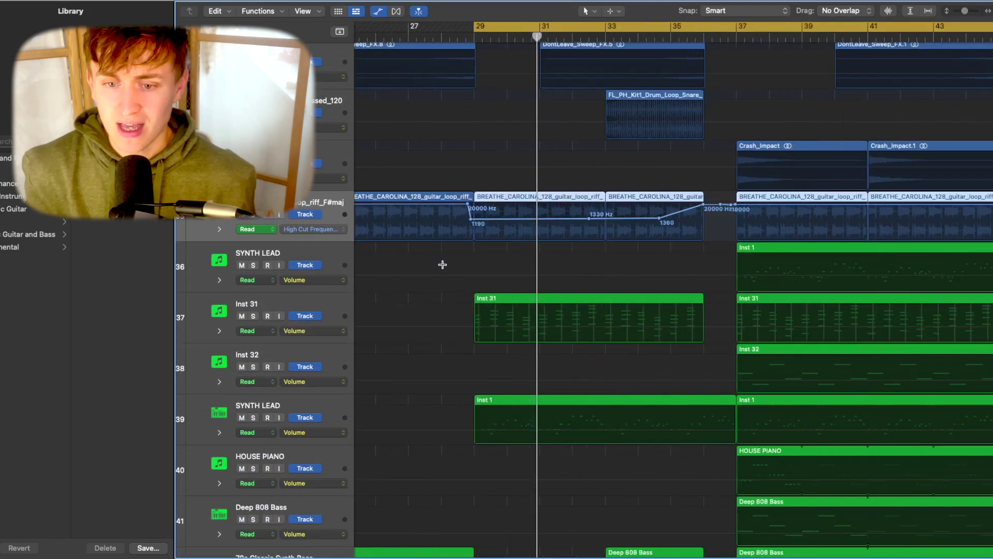
pyautogui.press('super+Down')
pyautogui.press('super+Down')
pyautogui.press('super+Down')
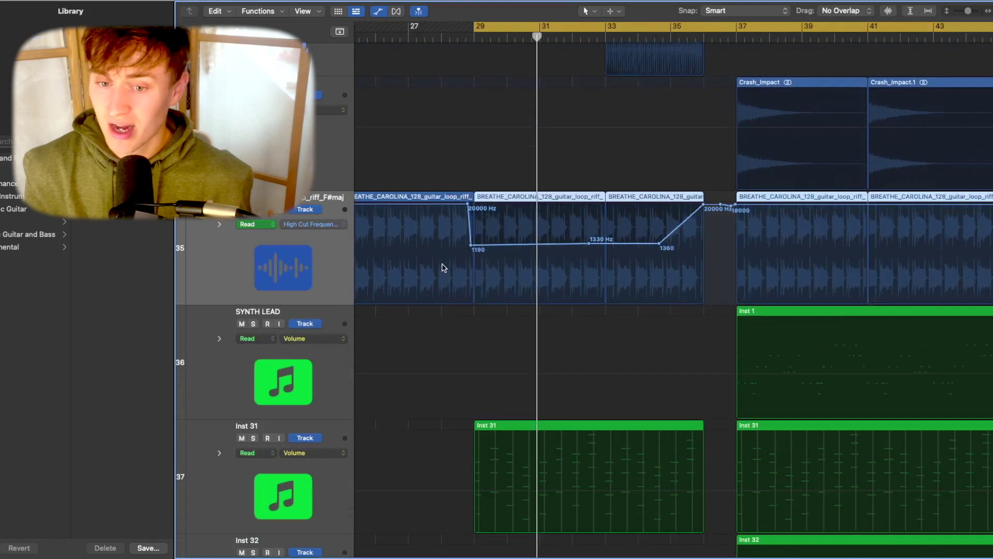
pyautogui.hscroll(-3, 451, 265)
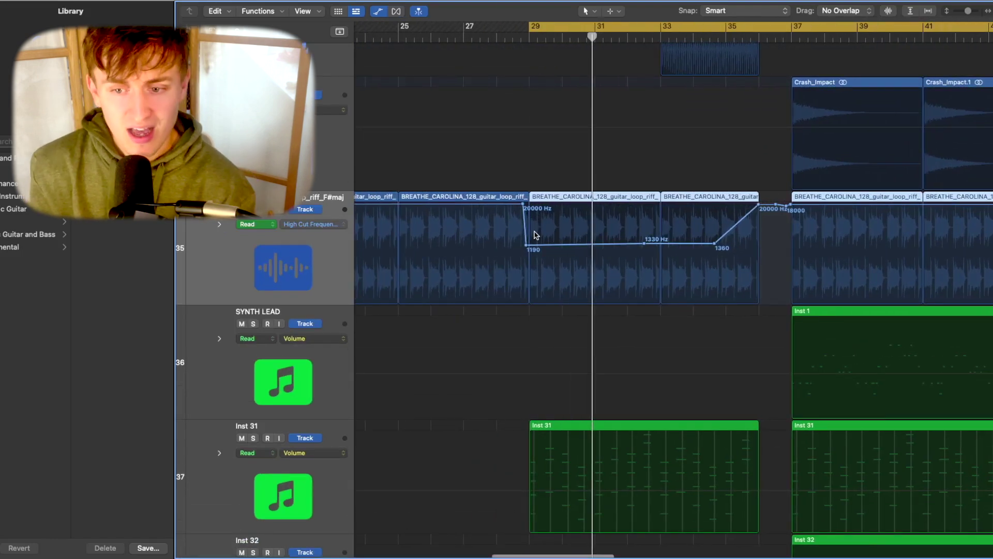
pyautogui.hscroll(-10, 581, 244)
pyautogui.hscroll(6, 580, 244)
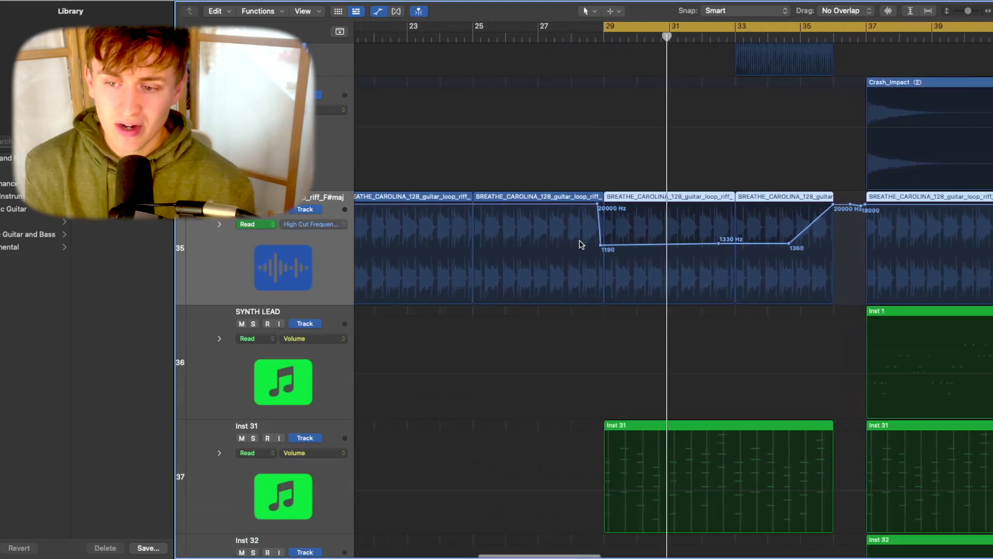
pyautogui.hscroll(-7, 581, 244)
pyautogui.hscroll(12, 584, 233)
pyautogui.hscroll(2, 590, 225)
# - Move the cycle range to start at bar 37 and play that section with the guitar loop track soloed
pyautogui.moveTo(769, 29); pyautogui.dragTo(794, 30)
pyautogui.doubleClick(722, 38)
pyautogui.hscroll(-5, 710, 62)
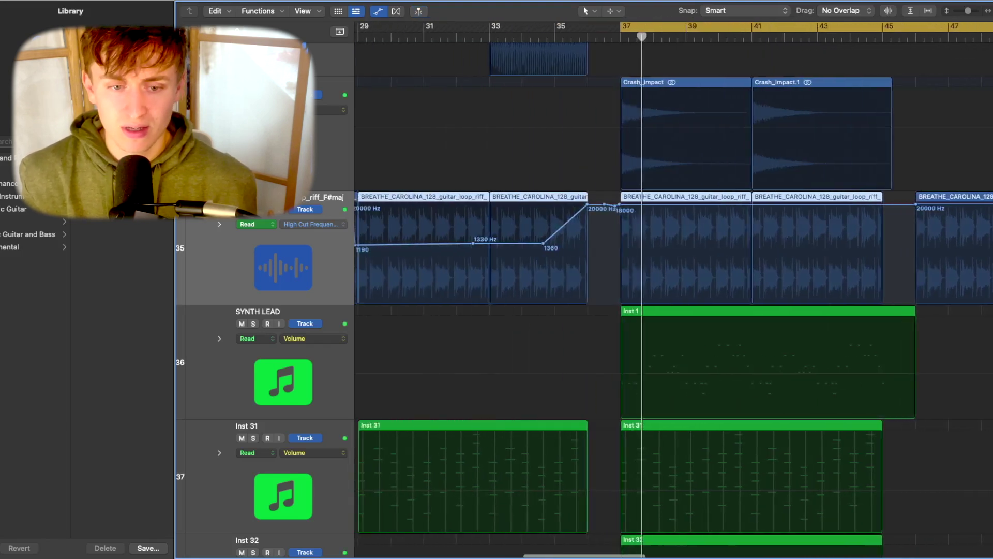
pyautogui.hotkey('ctrl', 's')
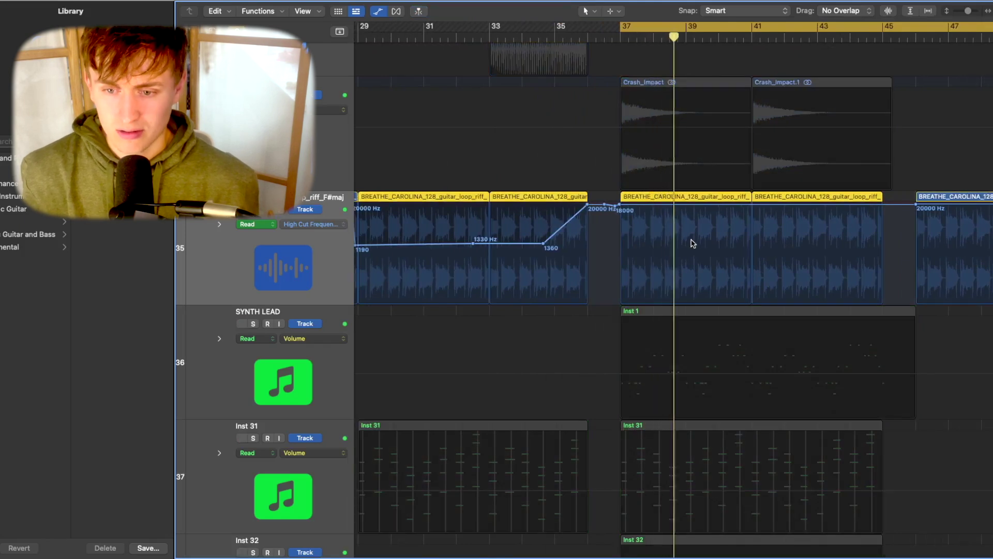
# - Turn off the cycle range and listen to the soloed guitar loop's filter rise from about bar 34
pyautogui.hscroll(-2, 566, 212)
pyautogui.click(629, 37)
pyautogui.click(722, 27)
pyautogui.press('space')
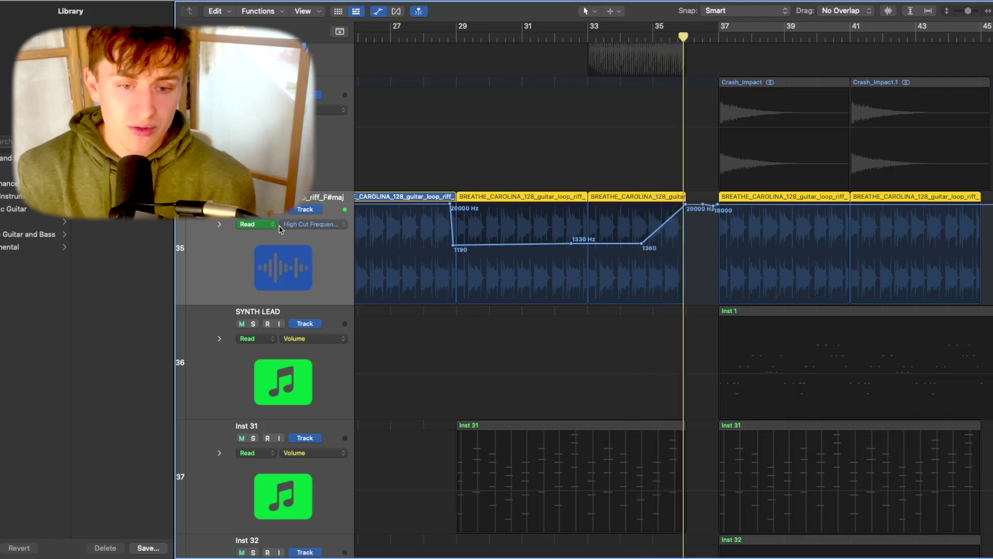
# - Display the Channel EQ High Cut On/Off automation on the guitar loop track
pyautogui.press('x')
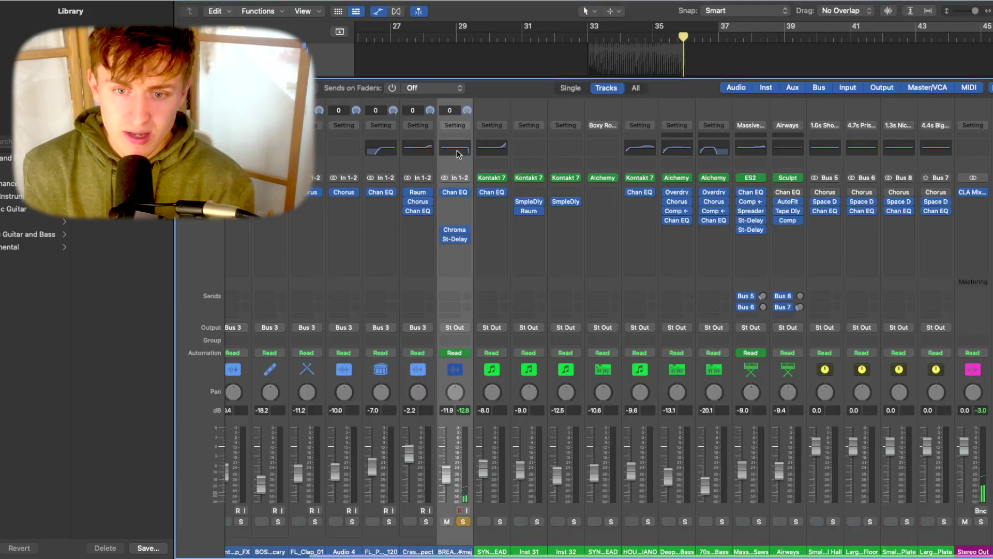
pyautogui.press('x')
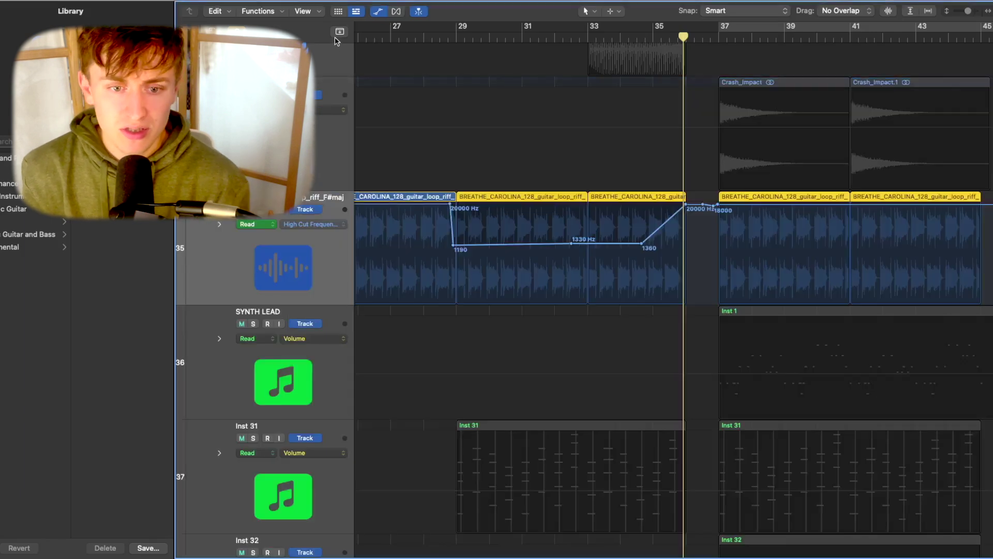
pyautogui.click(319, 224)
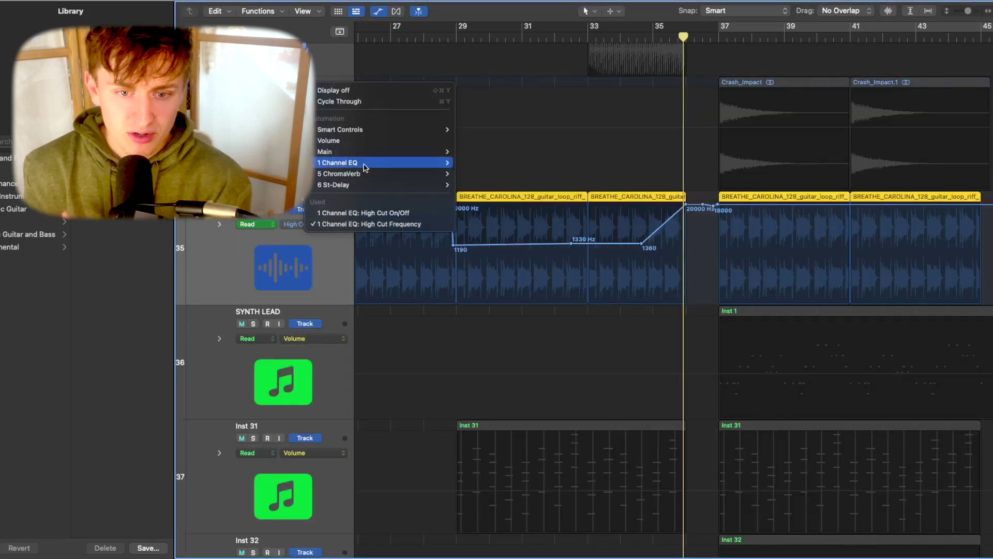
pyautogui.moveTo(365, 167)
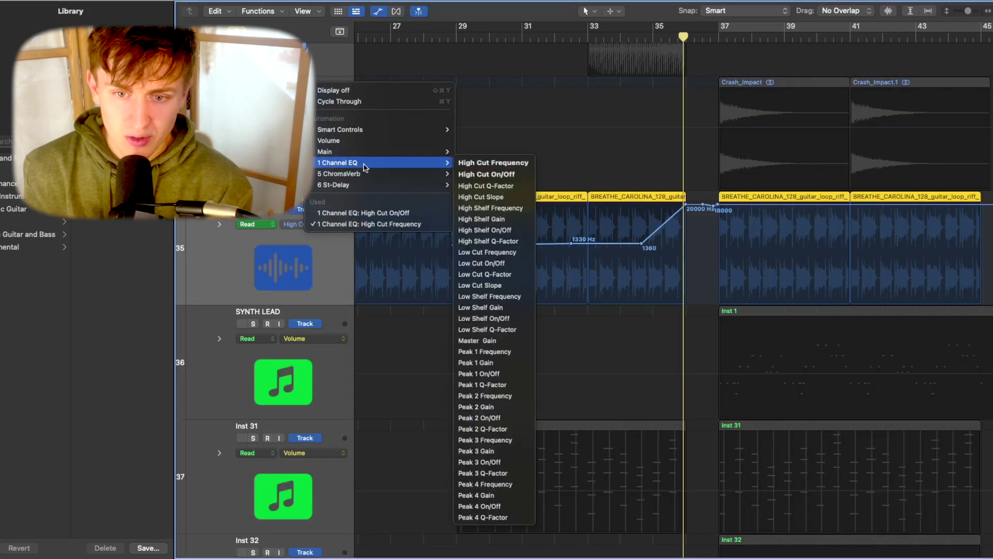
pyautogui.click(477, 176)
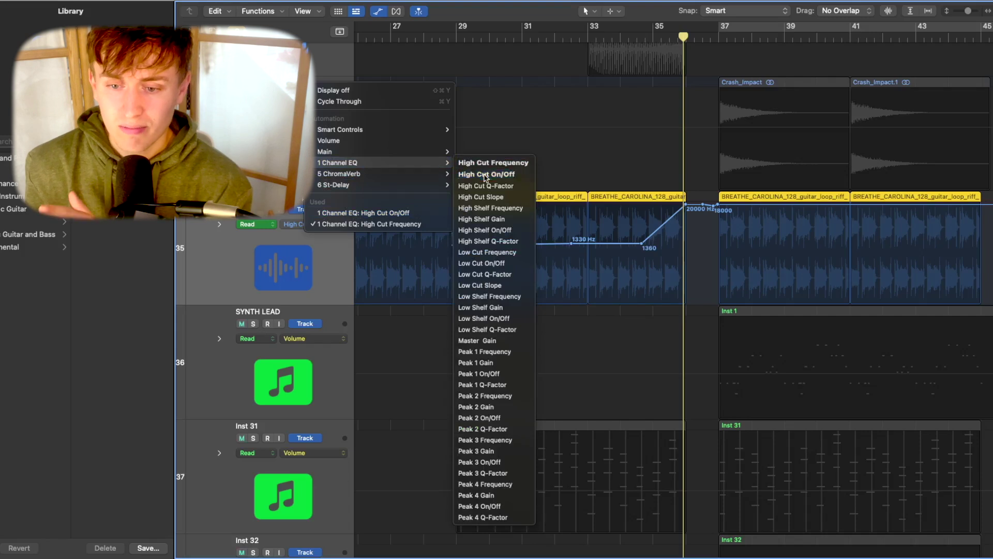
# - Switch the guitar loop track's displayed automation parameter to Channel EQ High Cut Frequency
pyautogui.click(329, 224)
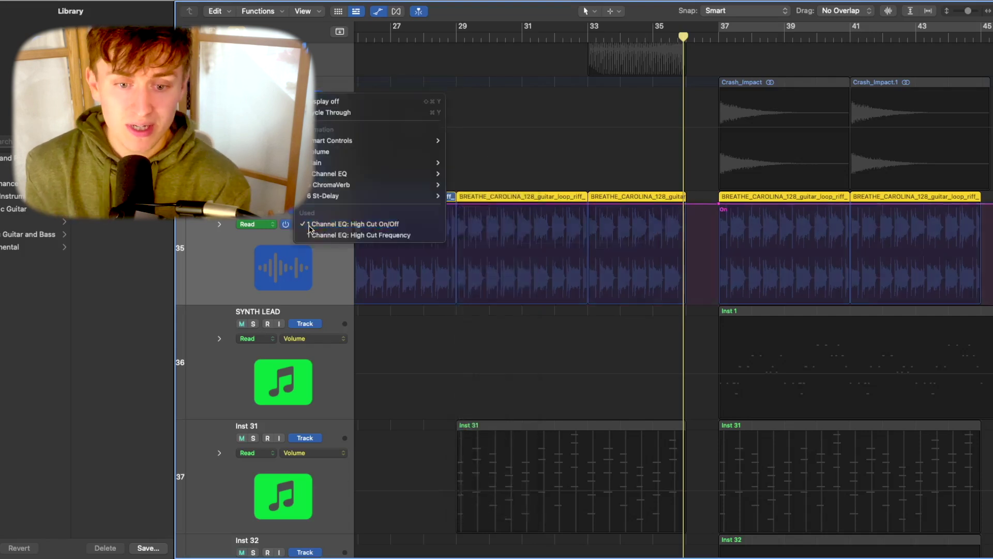
pyautogui.click(367, 238)
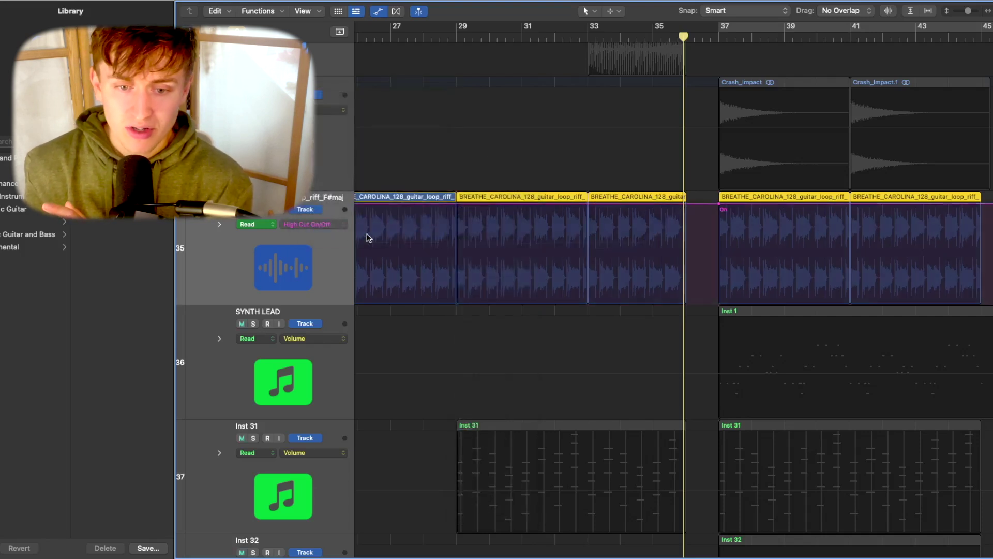
pyautogui.click(309, 224)
pyautogui.moveTo(384, 164)
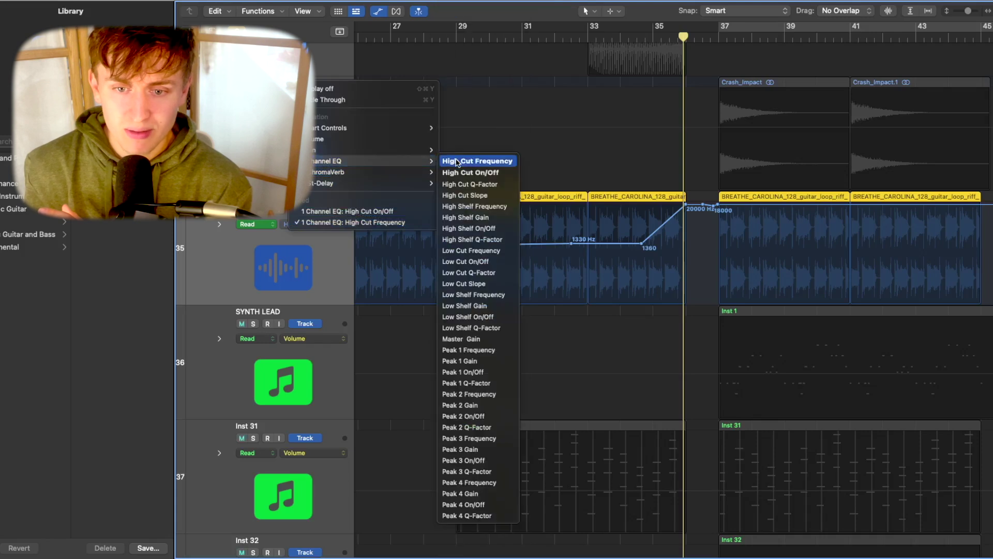
pyautogui.click(476, 160)
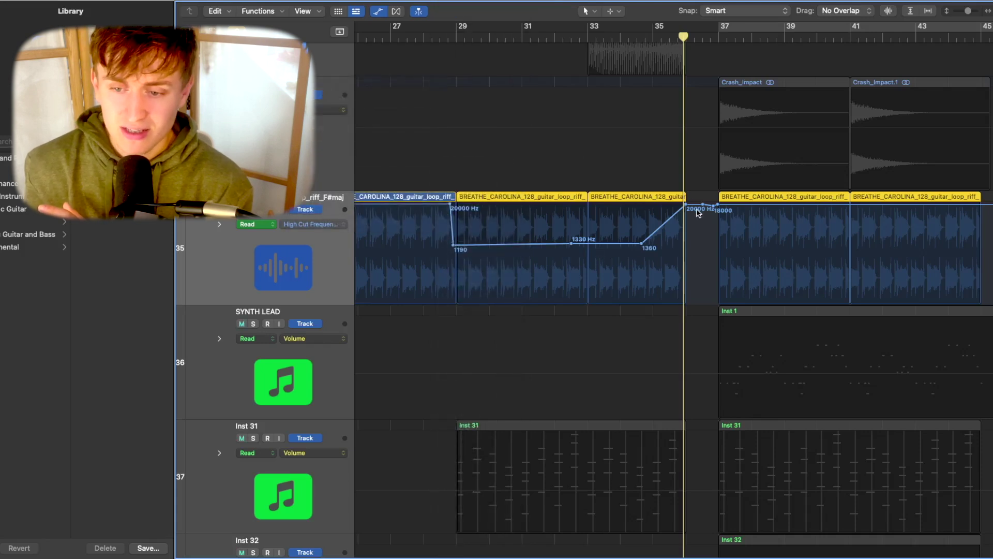
pyautogui.click(500, 202)
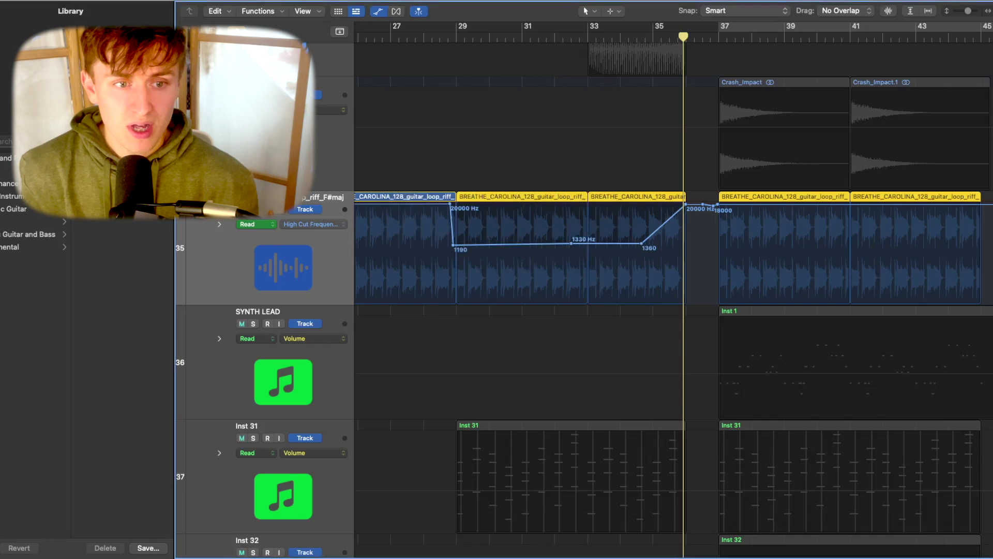
# - Unsolo the guitar loop track and inspect the settings of its ChromaVerb plug-in
pyautogui.press('s')
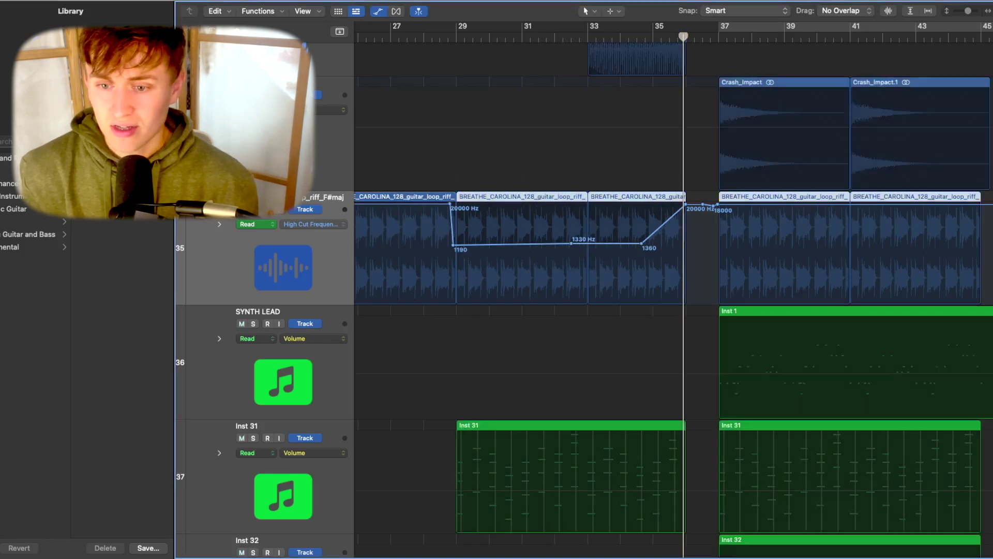
pyautogui.press('x')
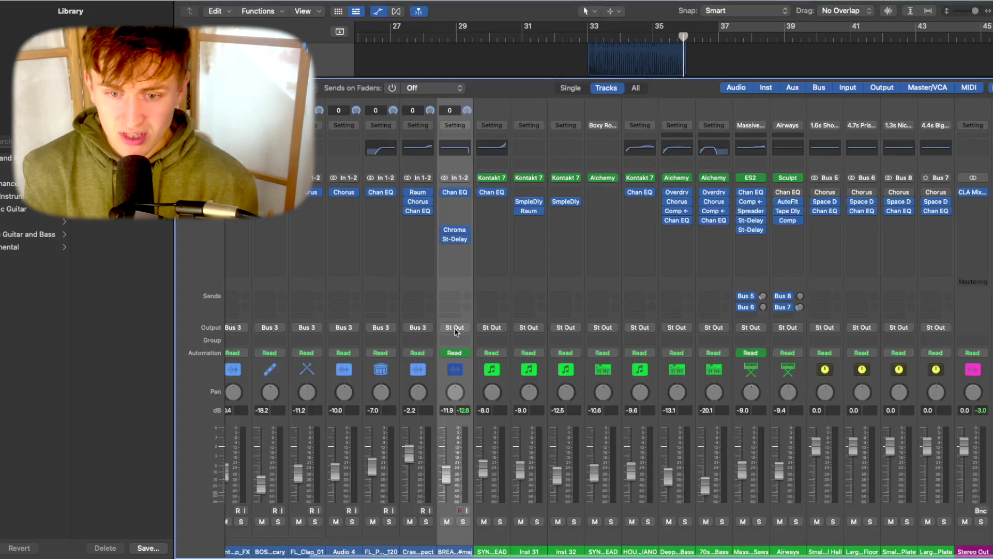
pyautogui.click(455, 233)
pyautogui.moveTo(375, 108); pyautogui.dragTo(603, 76)
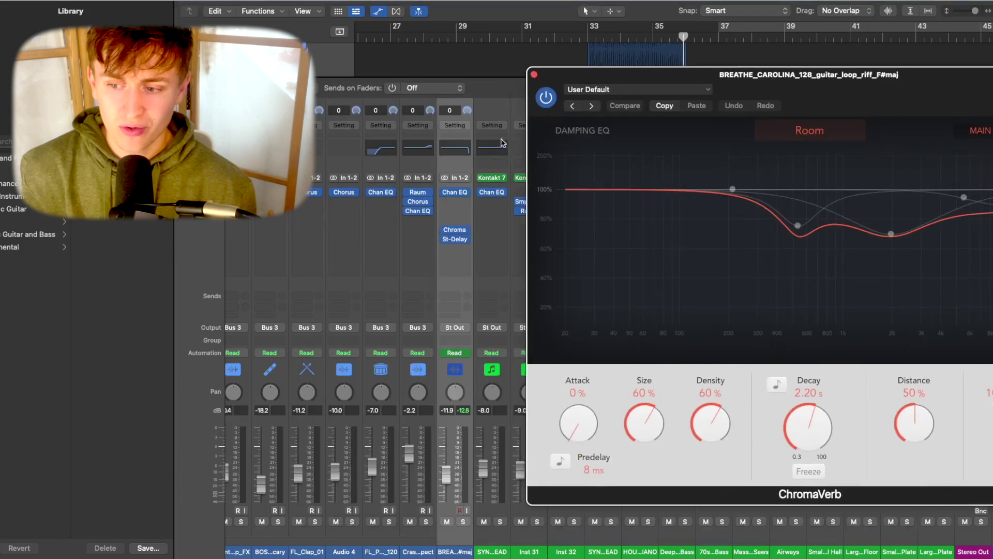
pyautogui.click(533, 74)
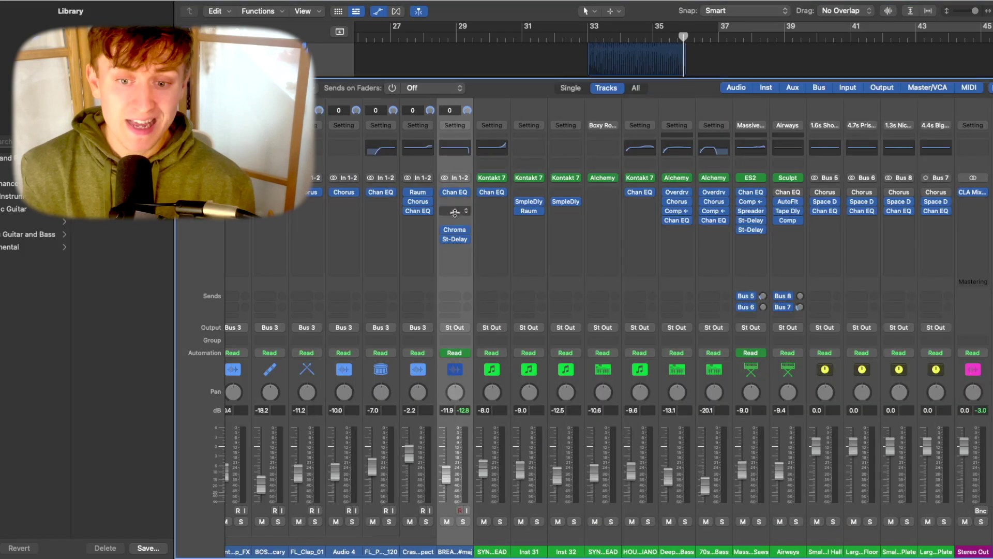
# - Inspect the Stereo Delay plug-in settings on the guitar loop channel, then return to the full arrangement
pyautogui.click(455, 239)
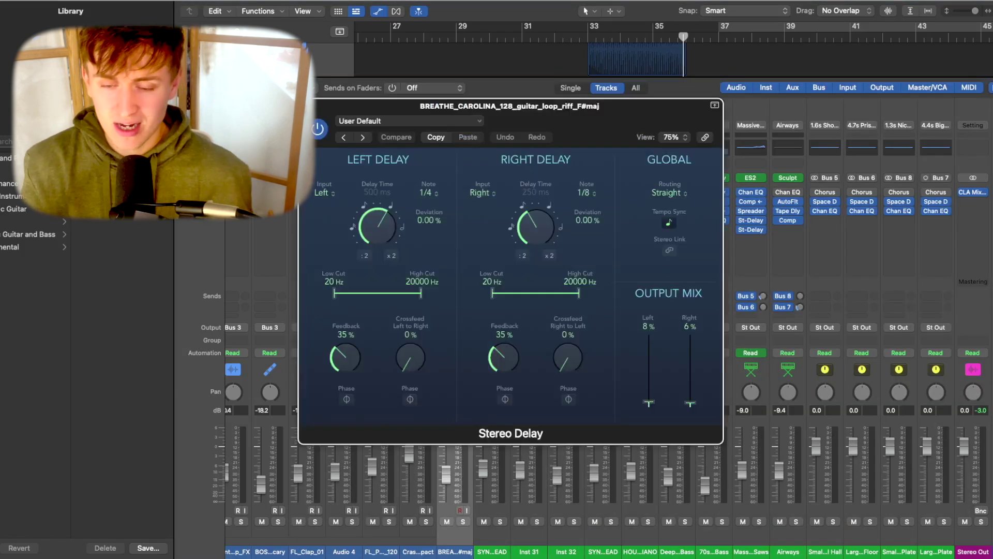
pyautogui.press('super+w')
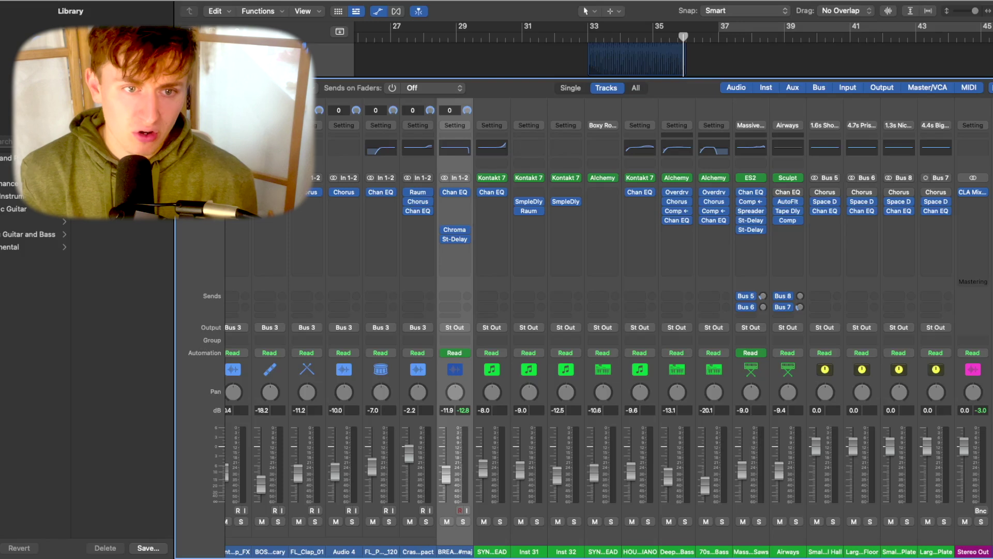
pyautogui.press('x')
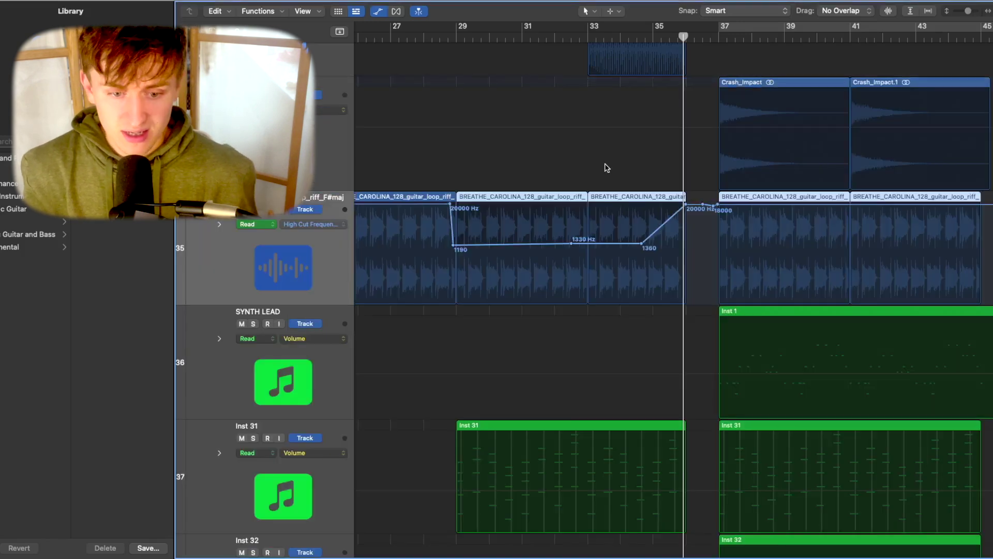
# - Set the cycle range from bar 37 to bar 45 and solo the BREATHE_CAROLINA guitar loop track
pyautogui.press('super+Up')
pyautogui.press('super+Up')
pyautogui.press('super+Up')
pyautogui.press('super+Up')
pyautogui.press('super+Up')
pyautogui.press('super+Up')
pyautogui.press('super+Up')
pyautogui.press('super+Up')
pyautogui.press('super+Left')
pyautogui.press('super+Left')
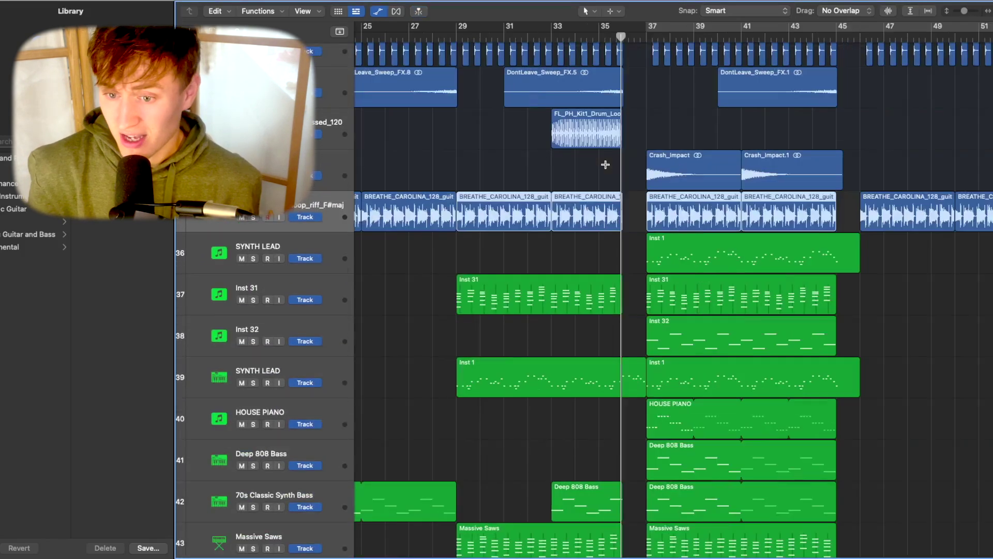
pyautogui.scroll(-5, 605, 165)
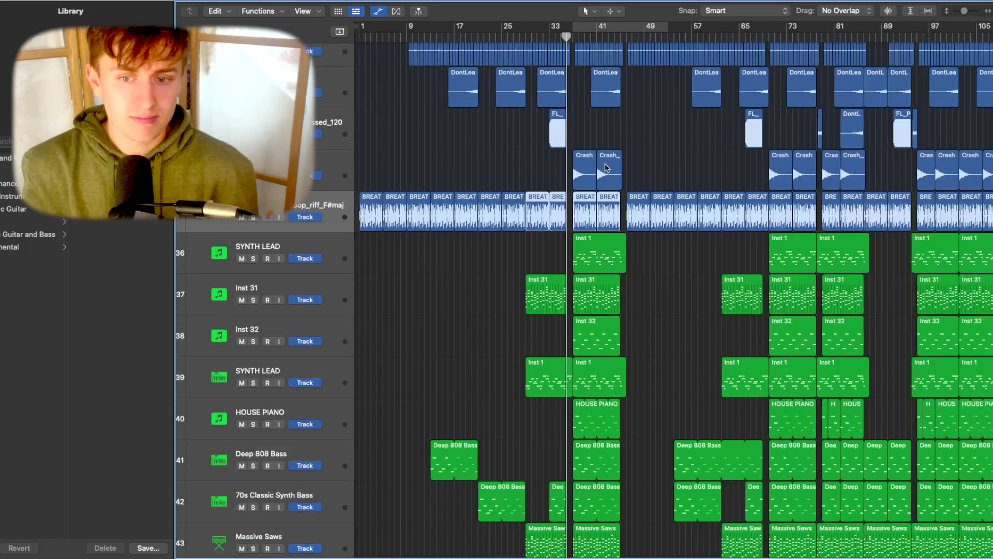
pyautogui.scroll(8, 607, 167)
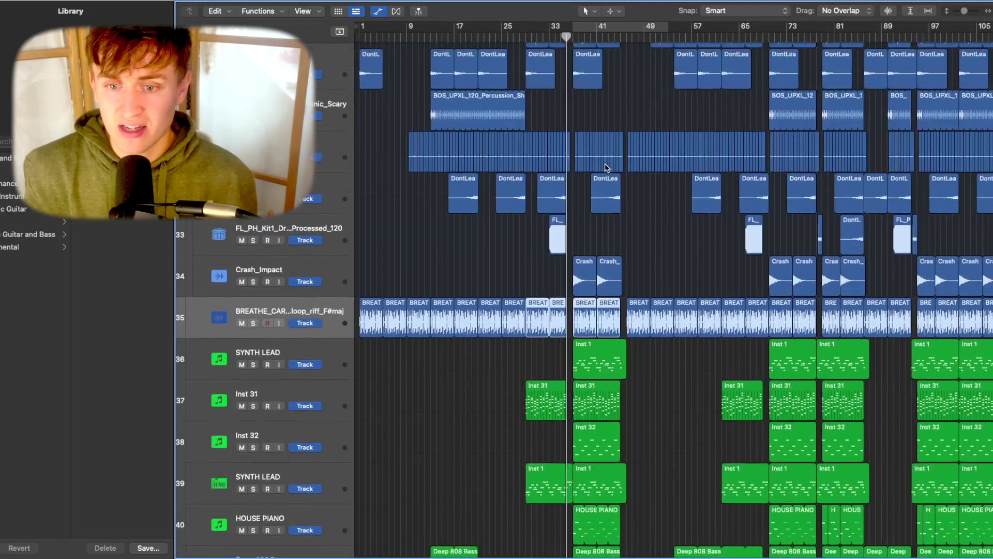
pyautogui.scroll(-1, 561, 113)
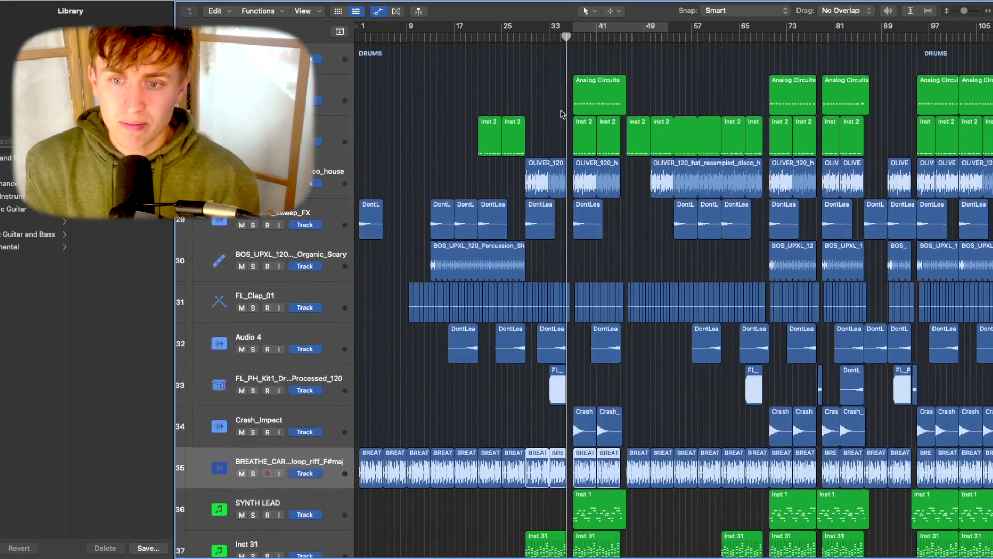
pyautogui.moveTo(574, 27); pyautogui.dragTo(620, 27)
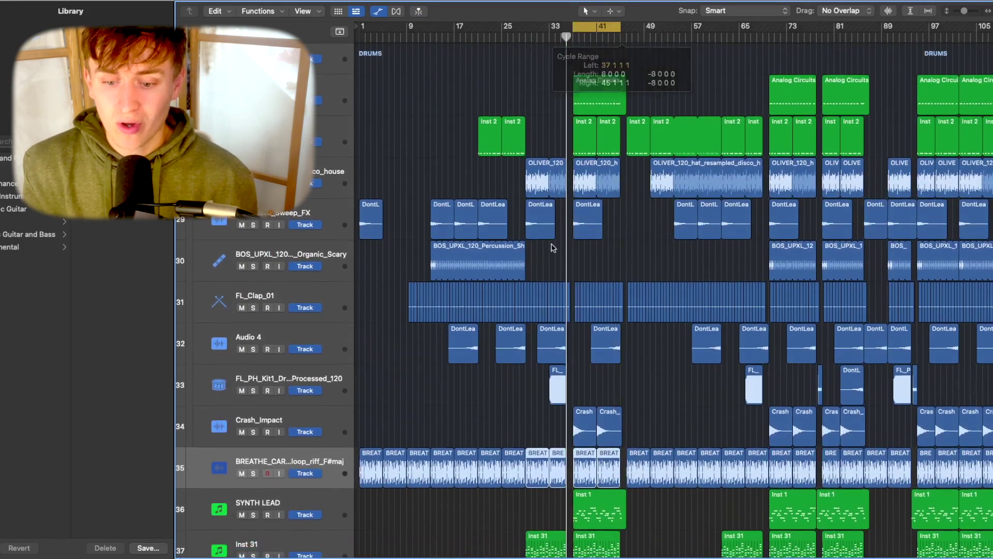
pyautogui.click(253, 474)
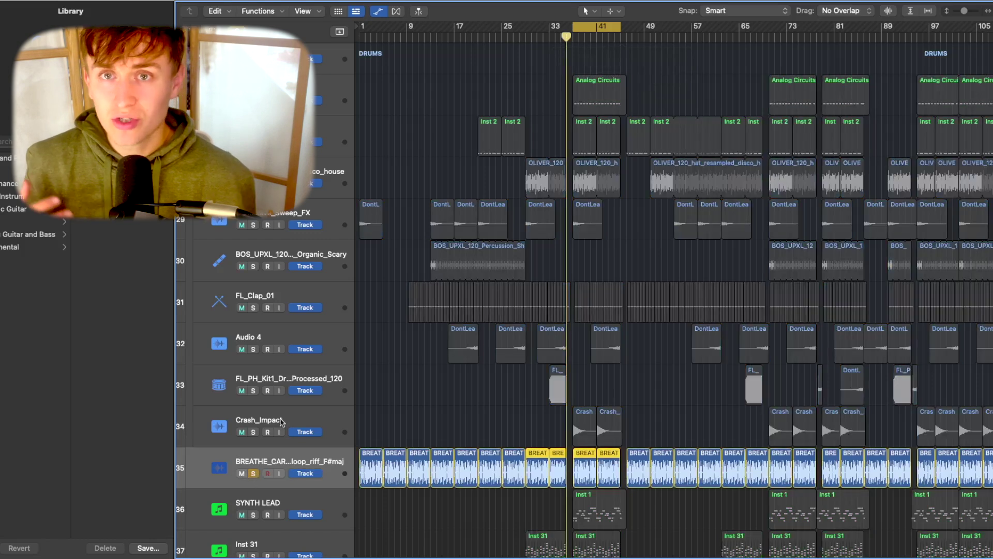
# - Unsolo the BREATHE_CAROLINA guitar loop and solo all the drum and percussion tracks above it
pyautogui.click(253, 473)
pyautogui.click(253, 432)
pyautogui.moveTo(253, 391); pyautogui.dragTo(253, 100)
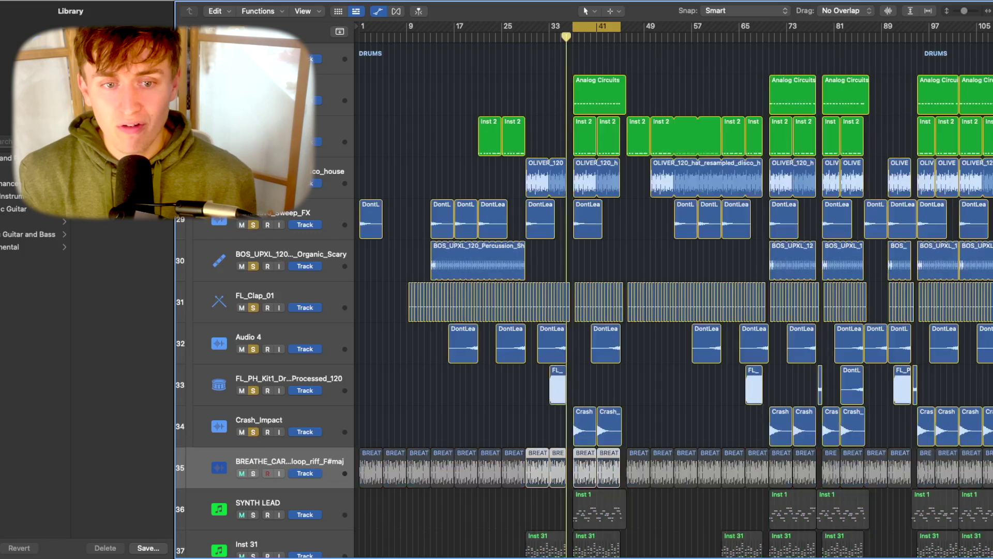
# - Play the soloed drum section from bar 37, with the arrangement enlarged around the cycle range
pyautogui.click(573, 36)
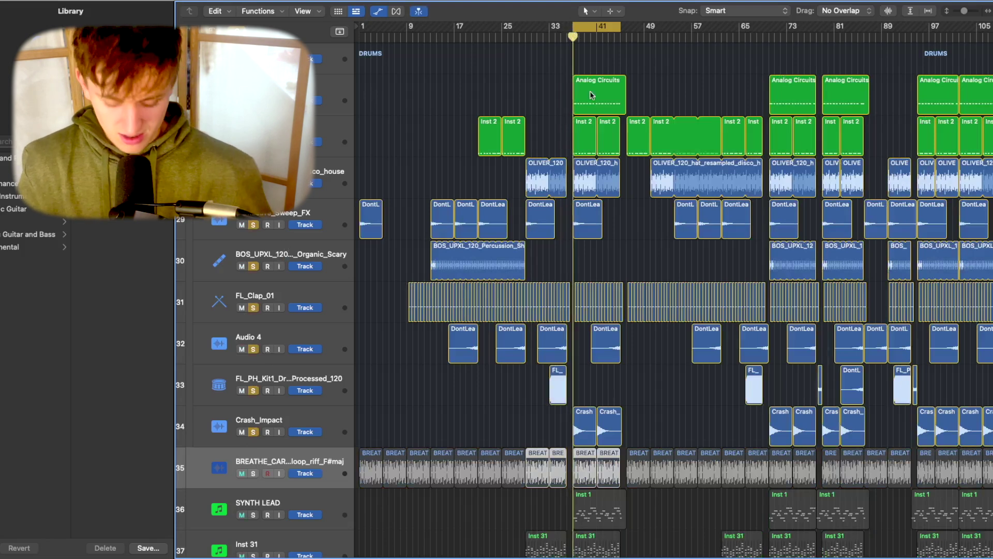
pyautogui.scroll(10, 591, 92)
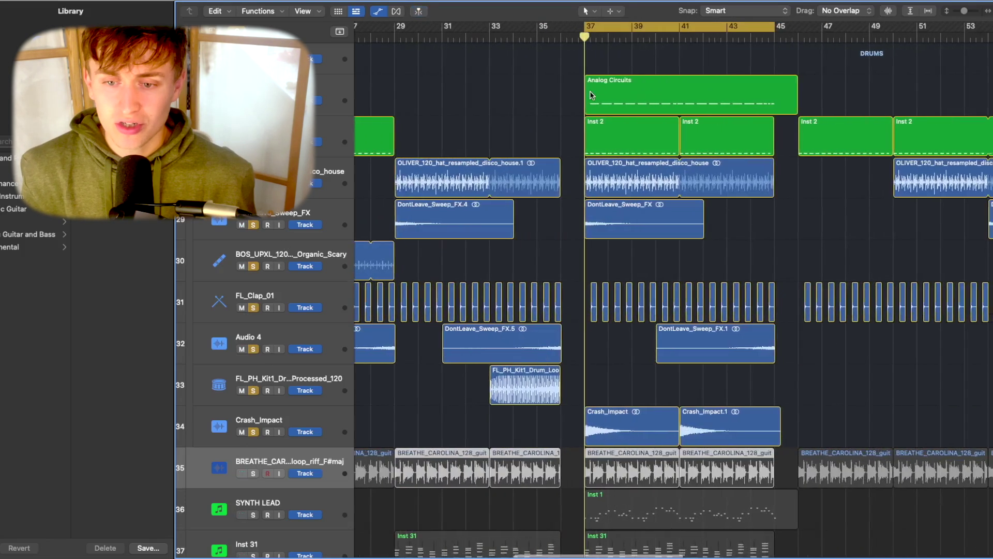
pyautogui.press('space')
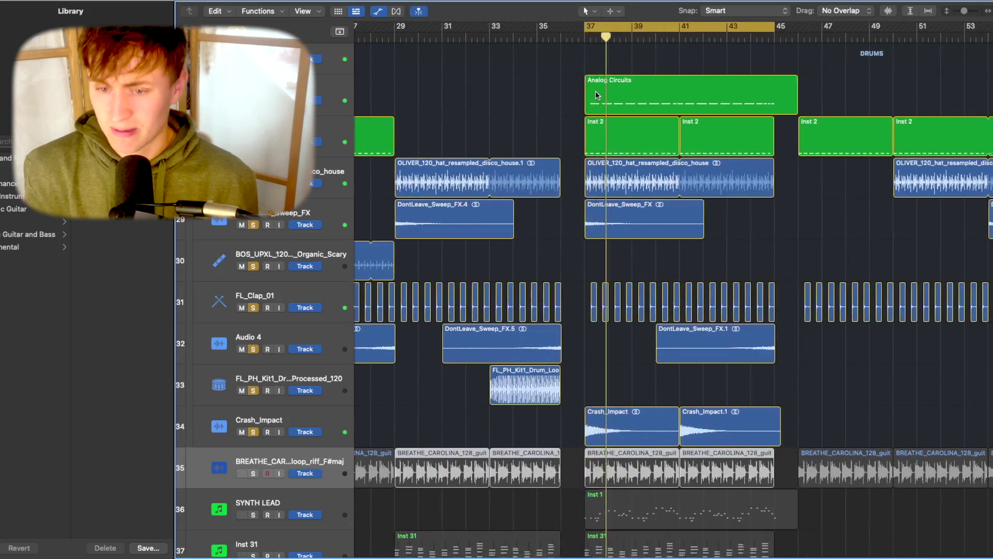
pyautogui.scroll(1, 640, 125)
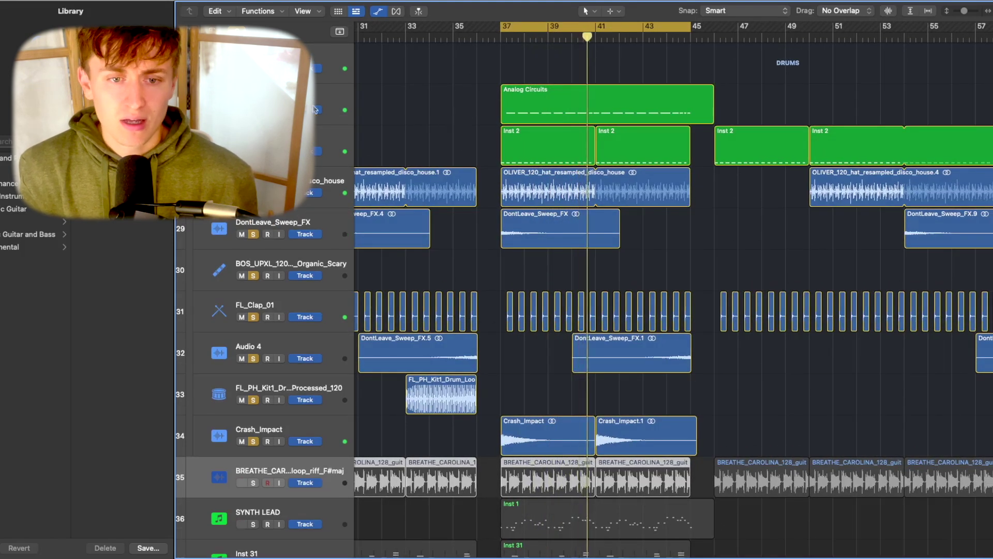
# - Inspect the kick track's Kontakt instrument, PRISM - Retro Pop, including its list of snapshots
pyautogui.click(317, 139)
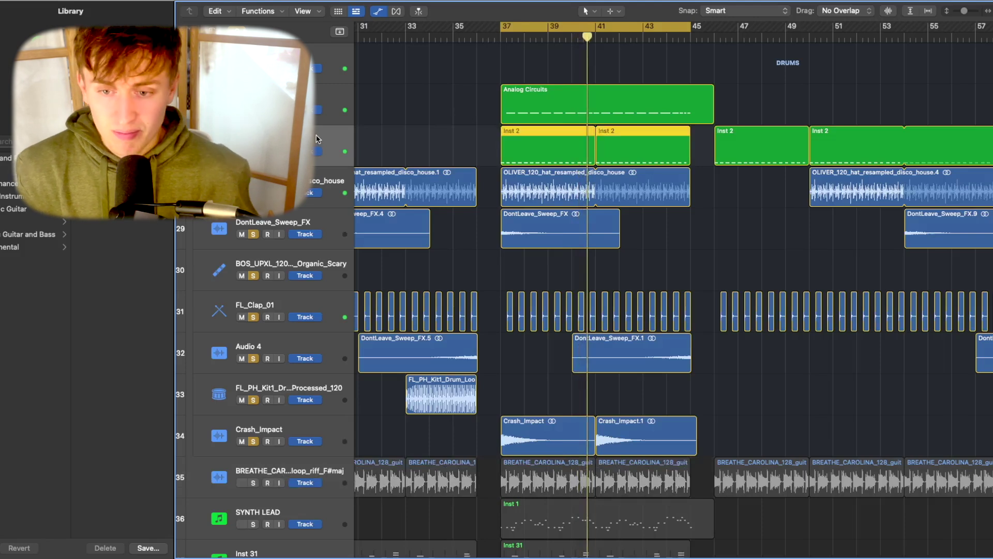
pyautogui.press('x')
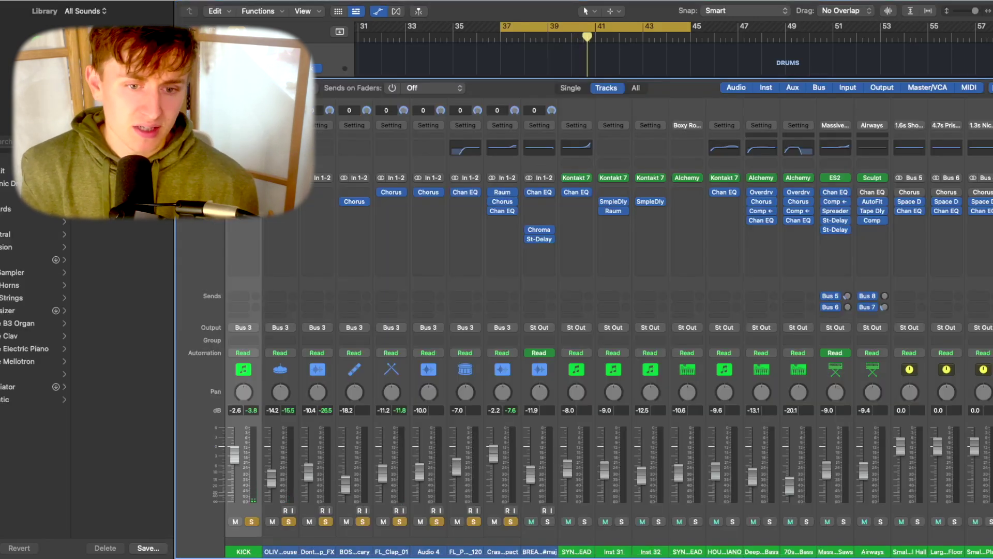
pyautogui.press('v')
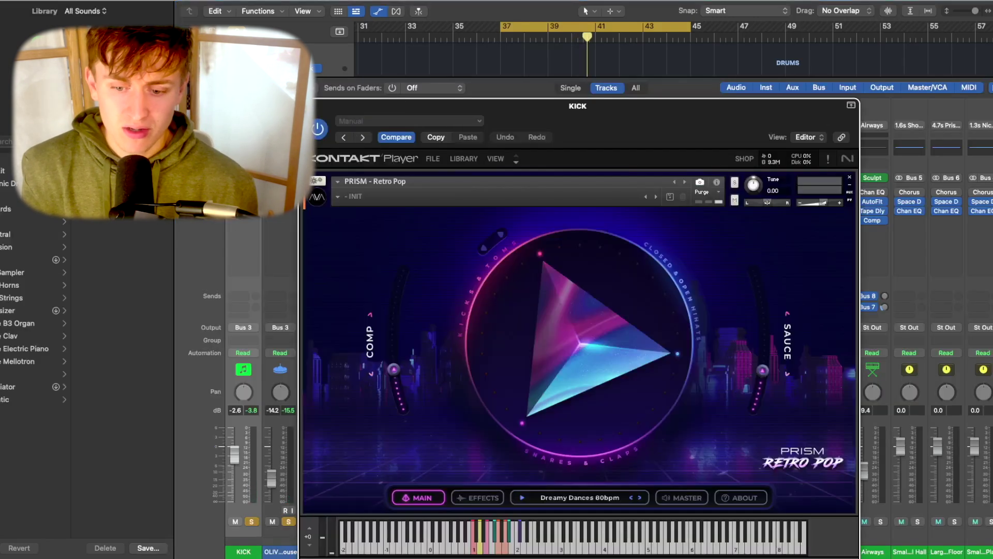
pyautogui.moveTo(684, 120); pyautogui.dragTo(707, 64)
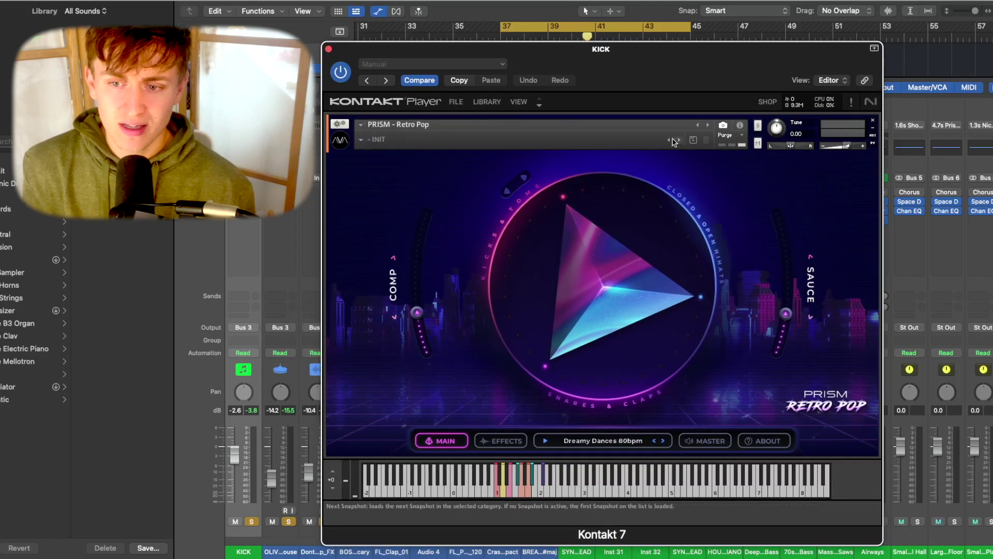
pyautogui.click(455, 140)
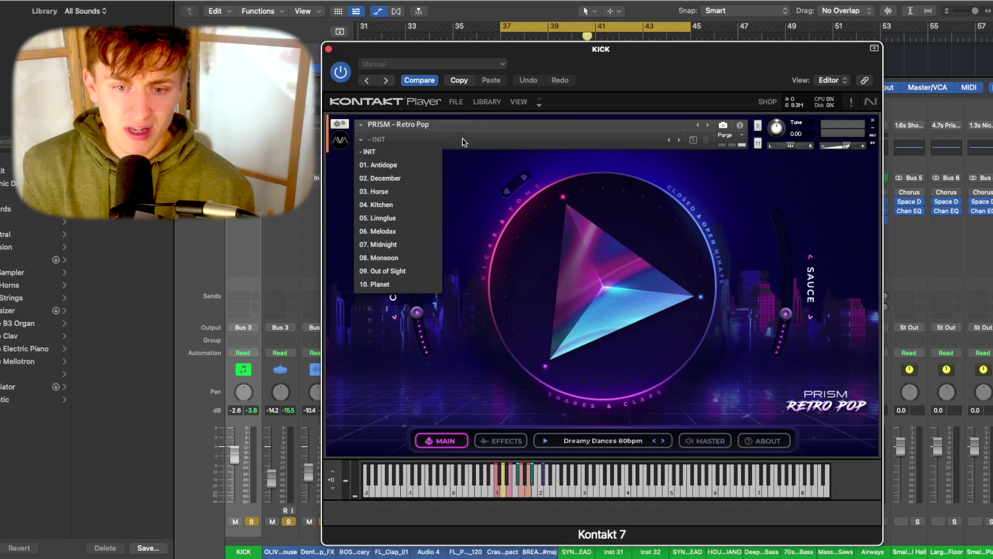
pyautogui.click(500, 135)
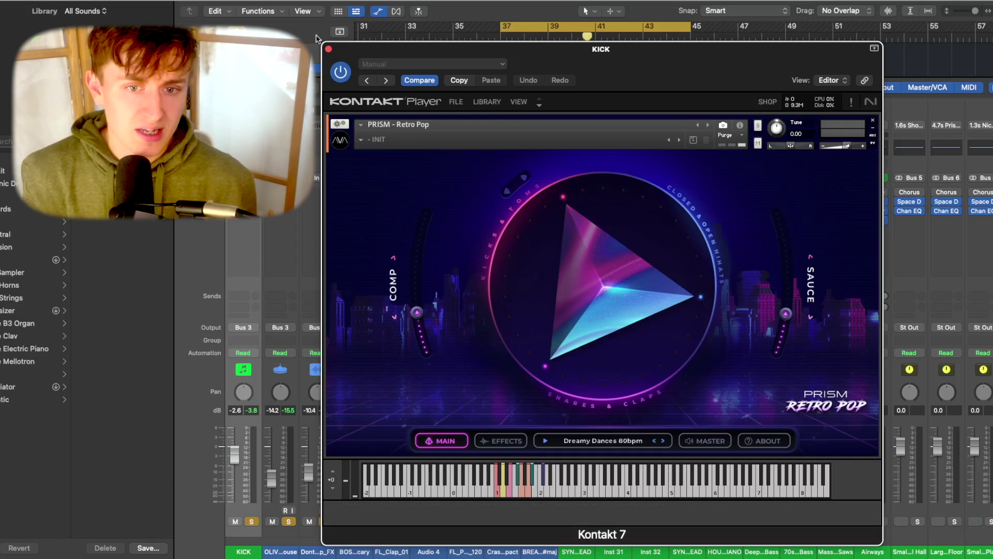
pyautogui.click(329, 50)
# - Inspect the kick's Channel EQ settings, then return to the full arrangement
pyautogui.click(318, 149)
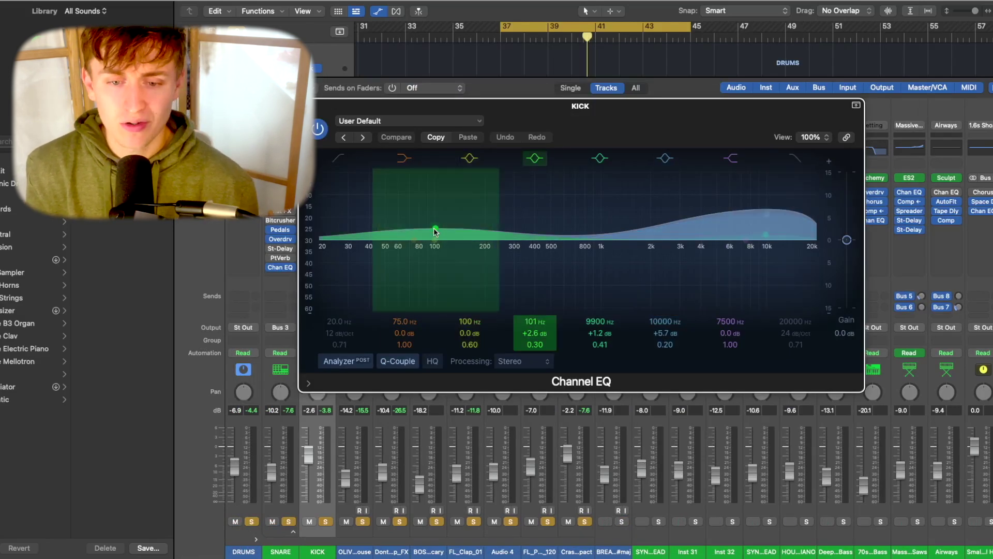
pyautogui.click(308, 106)
pyautogui.press('x')
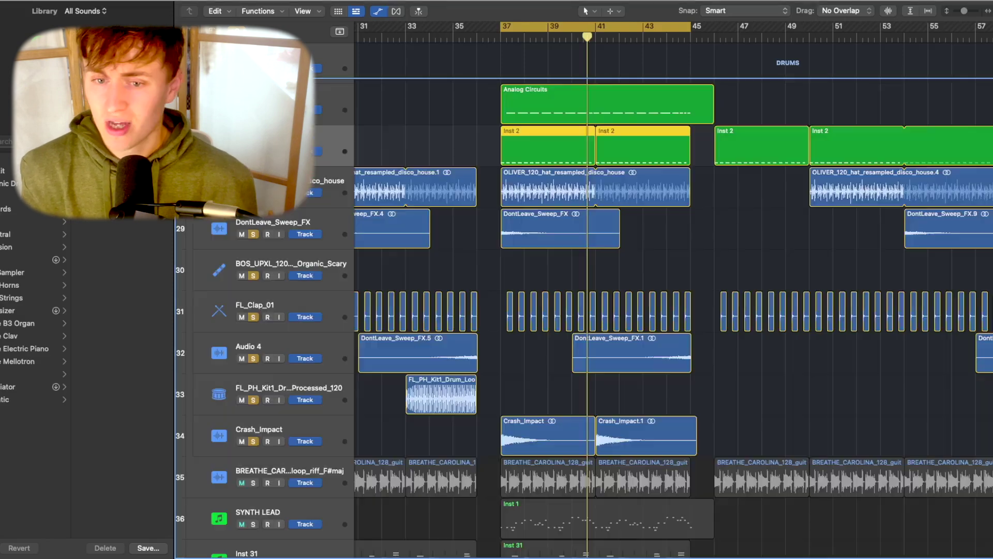
# - Select the Analog Circuits snare track and examine its plug-in chain in the mixer before returning to the arrangement
pyautogui.click(269, 103)
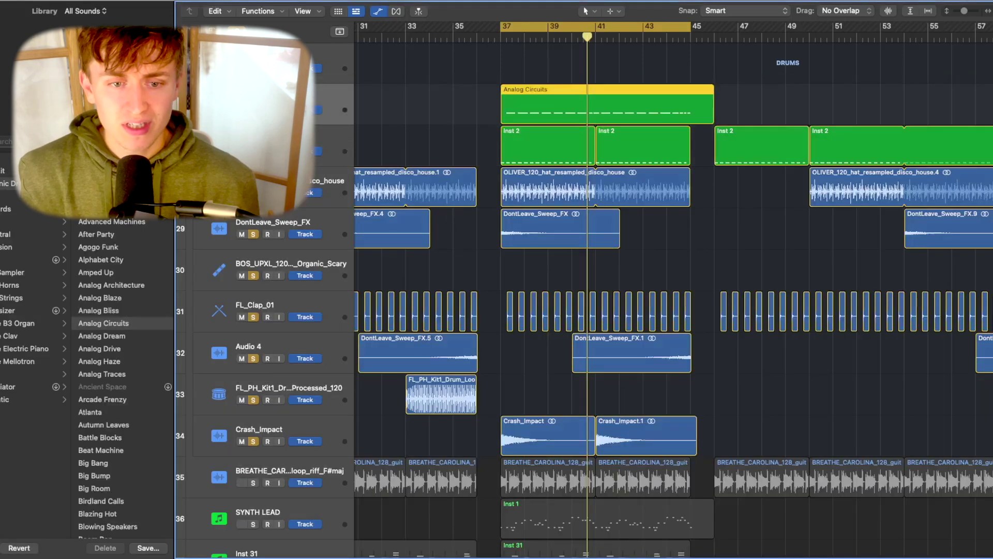
pyautogui.press('x')
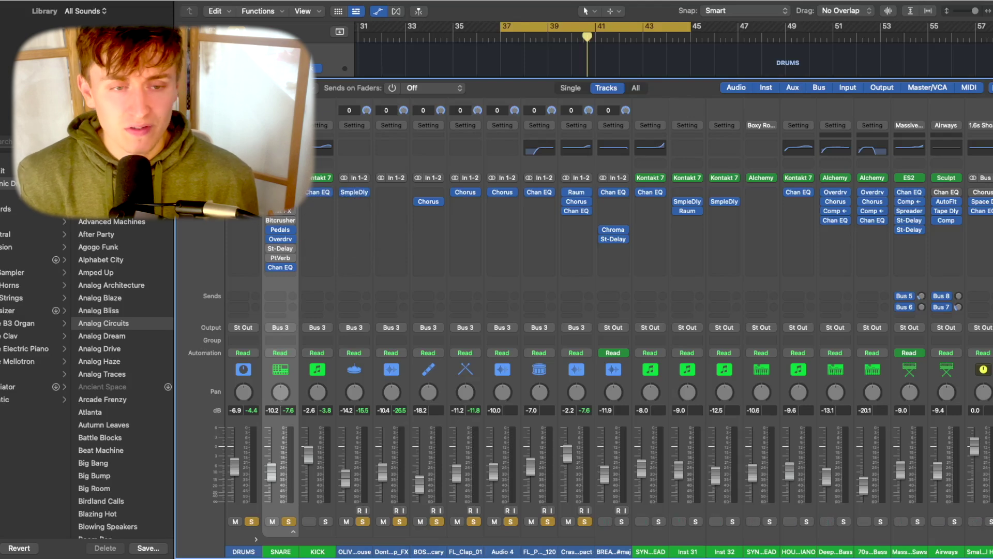
pyautogui.press('x')
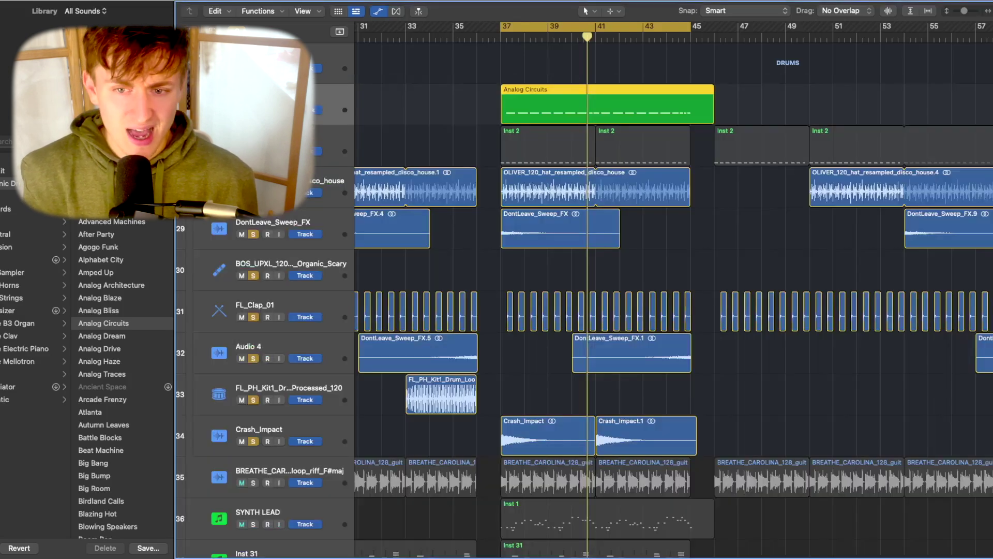
# - Reduce the soloed tracks to just the snare and kick and audition them together from bar 37
pyautogui.press('space')
pyautogui.moveTo(253, 193); pyautogui.dragTo(268, 428)
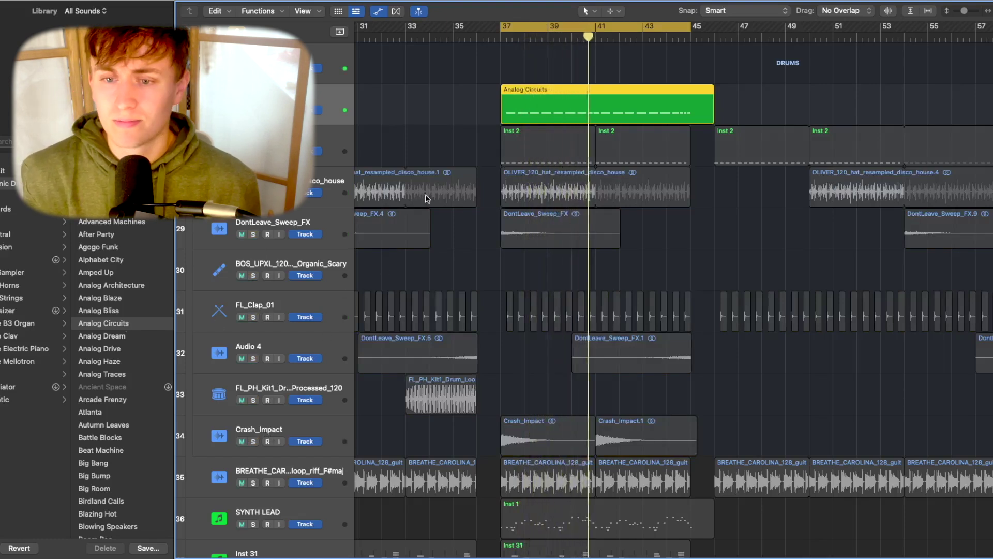
pyautogui.click(253, 151)
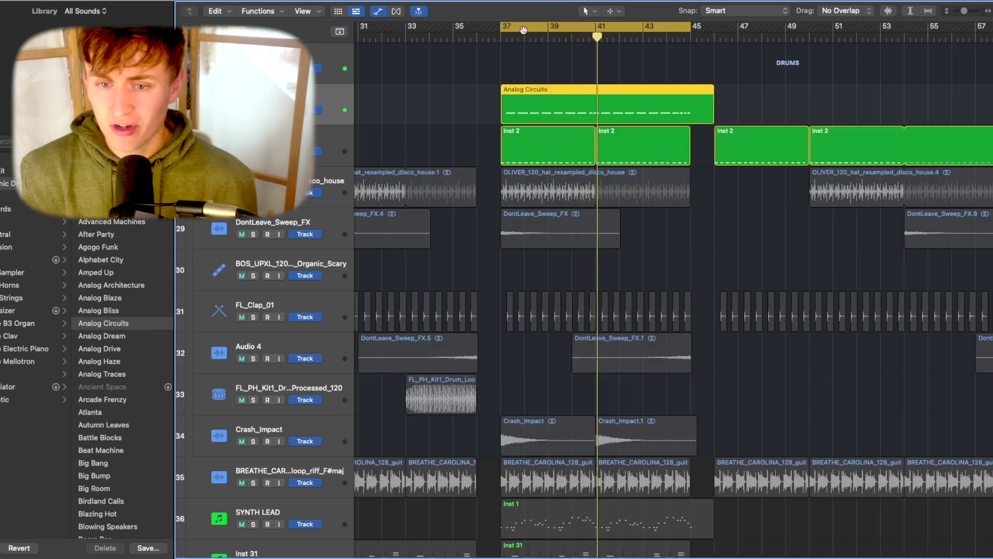
pyautogui.click(505, 39)
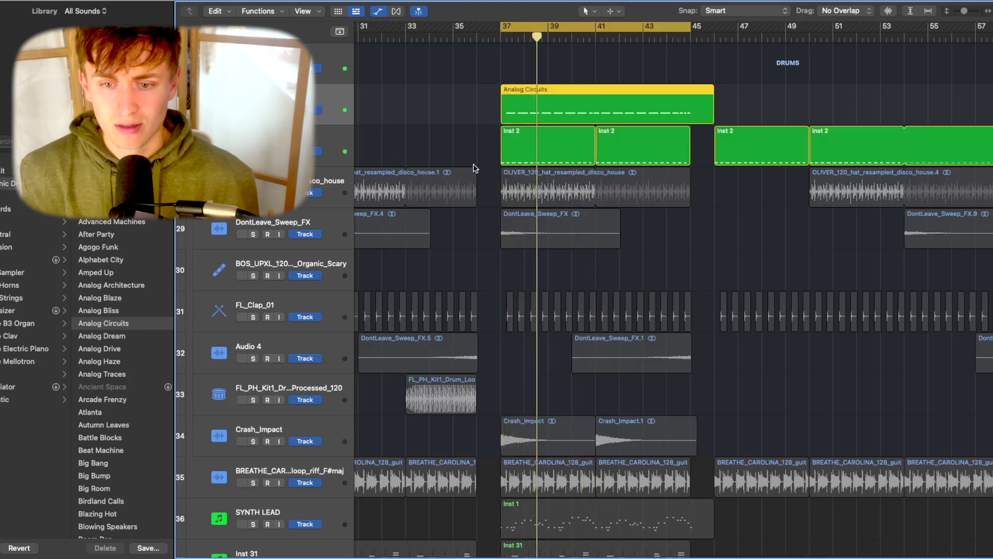
pyautogui.click(407, 150)
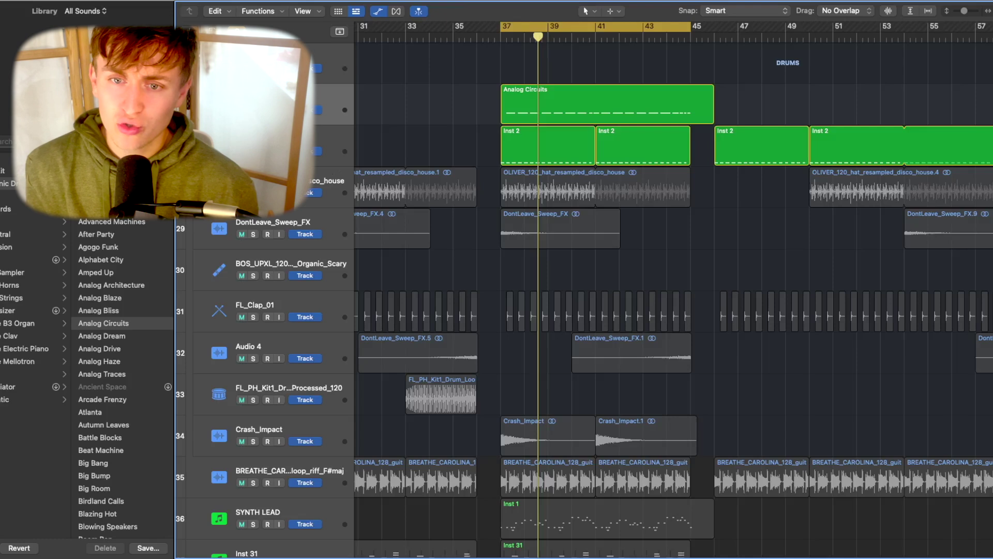
# - Solo only the OLIVER_120 hat disco house loop and play it from bar 37
pyautogui.click(253, 193)
pyautogui.moveTo(253, 151); pyautogui.dragTo(253, 109)
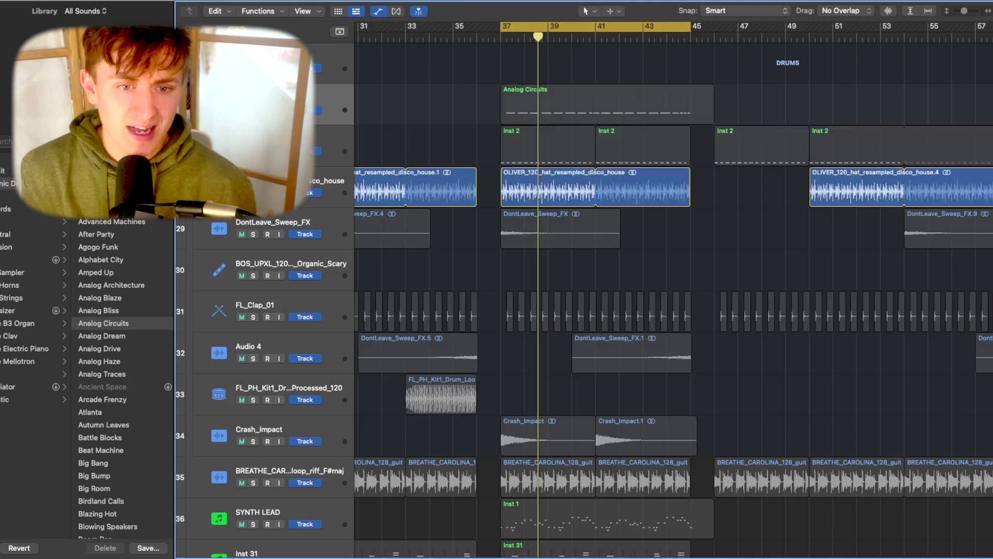
pyautogui.click(501, 36)
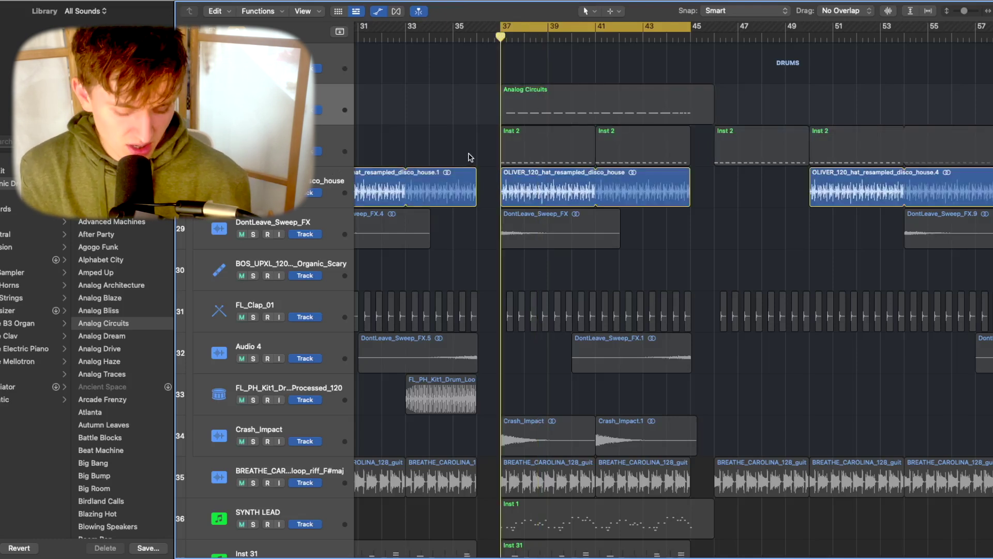
pyautogui.press('space')
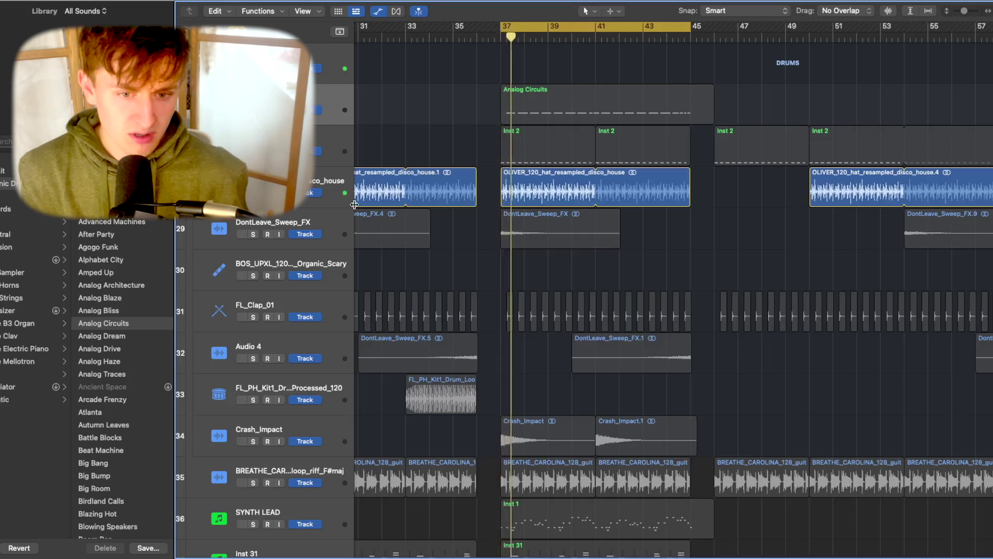
# - Inspect the Sample Delay settings on the OLIVER hat loop channel, then return to the arrangement
pyautogui.press('x')
pyautogui.click(354, 192)
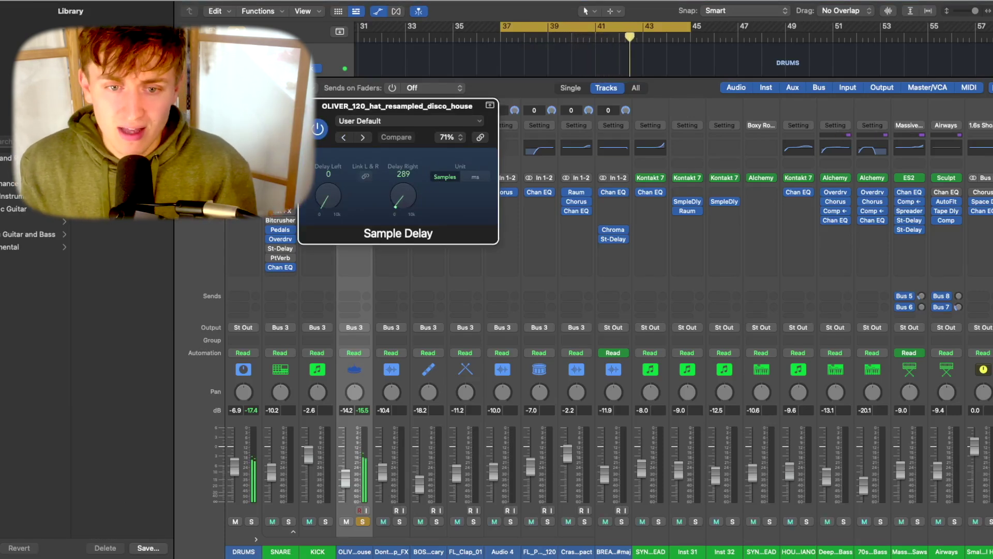
pyautogui.press('super+w')
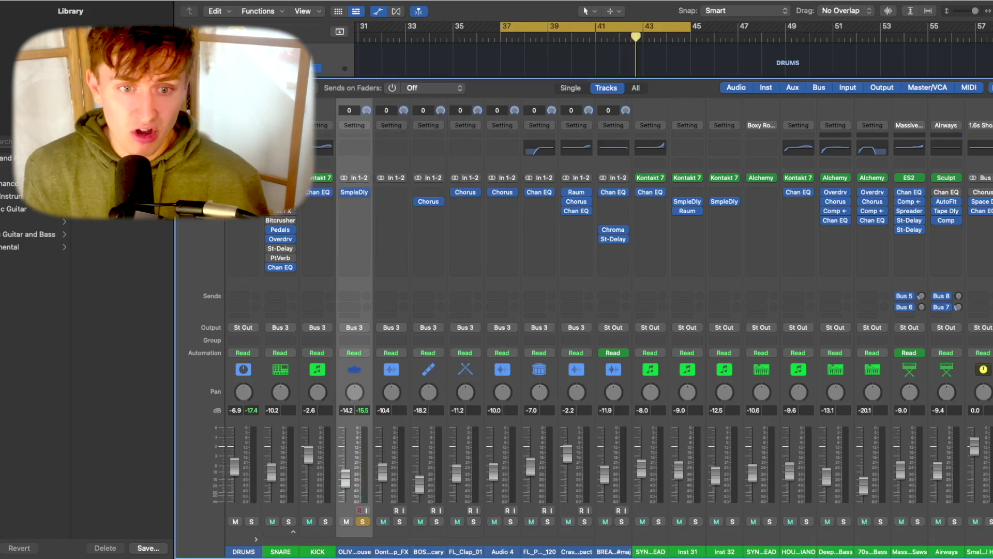
pyautogui.press('x')
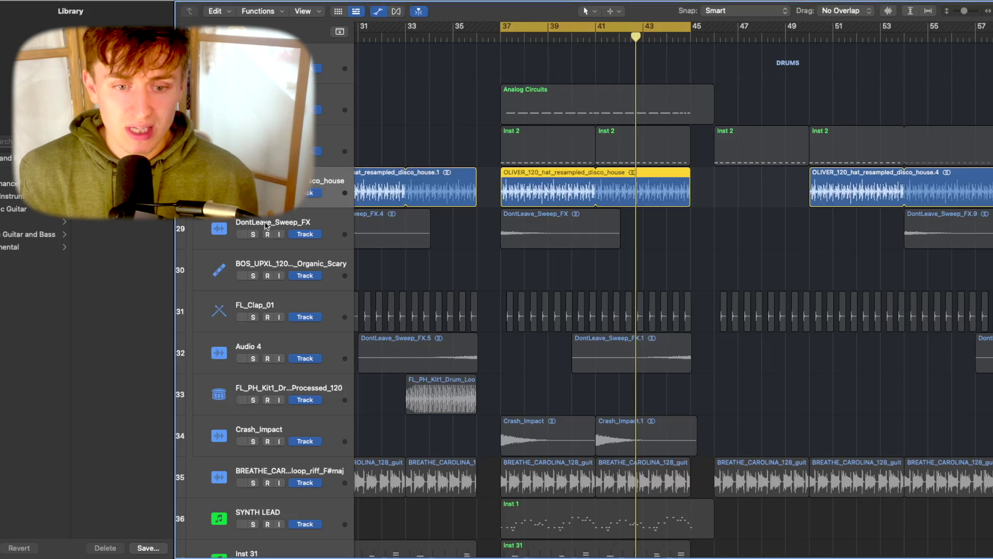
# - Swap the solo from the hat loop to the DontLeave_Sweep_FX track and play it from bar 37
pyautogui.click(253, 234)
pyautogui.click(253, 193)
pyautogui.hscroll(-3, 595, 67)
pyautogui.click(590, 37)
pyautogui.press('space')
pyautogui.scroll(-3, 658, 182)
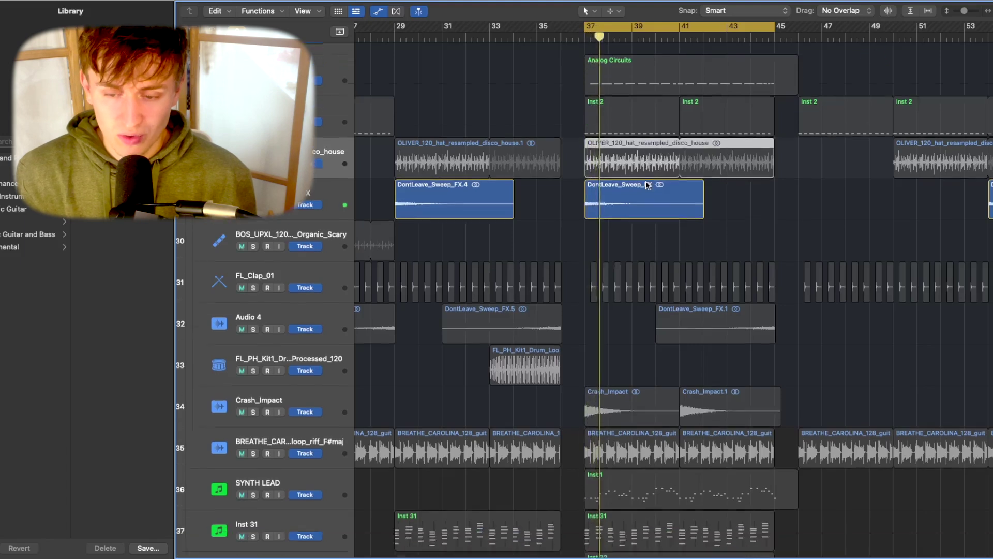
pyautogui.hscroll(-3, 651, 185)
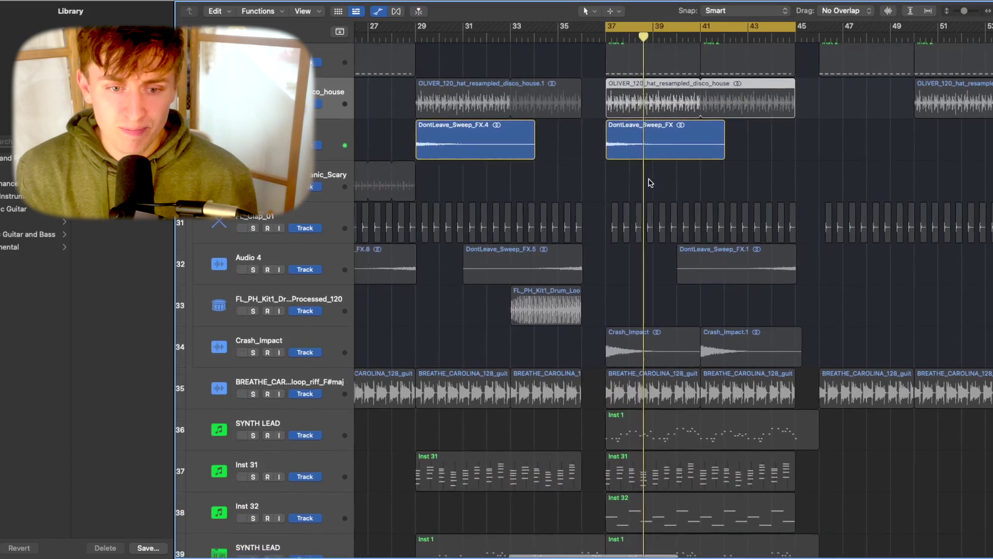
# - Unsolo the sweep effect, solo the Organic_Scary shaker loop and play it from bar 23
pyautogui.click(253, 145)
pyautogui.hscroll(-3, 394, 87)
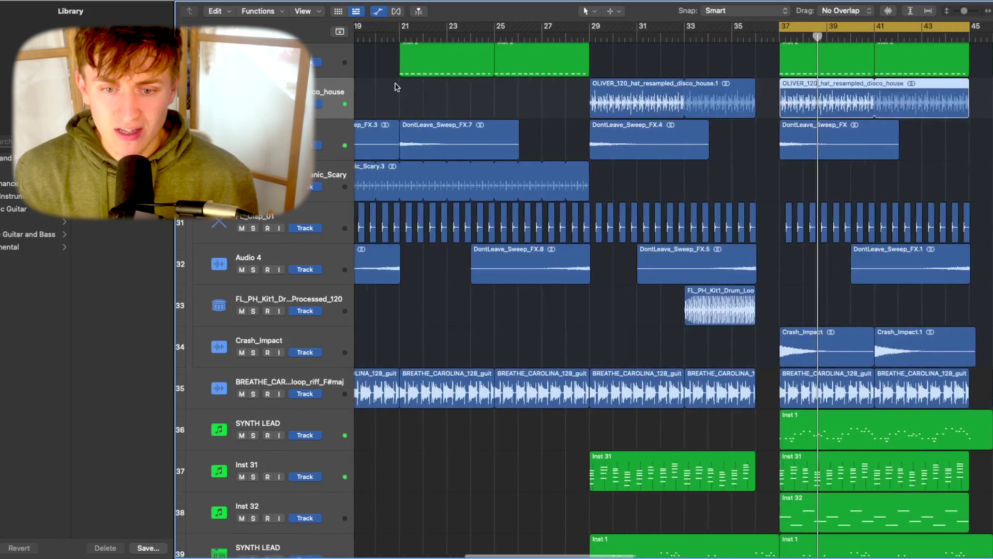
pyautogui.click(501, 33)
pyautogui.click(253, 187)
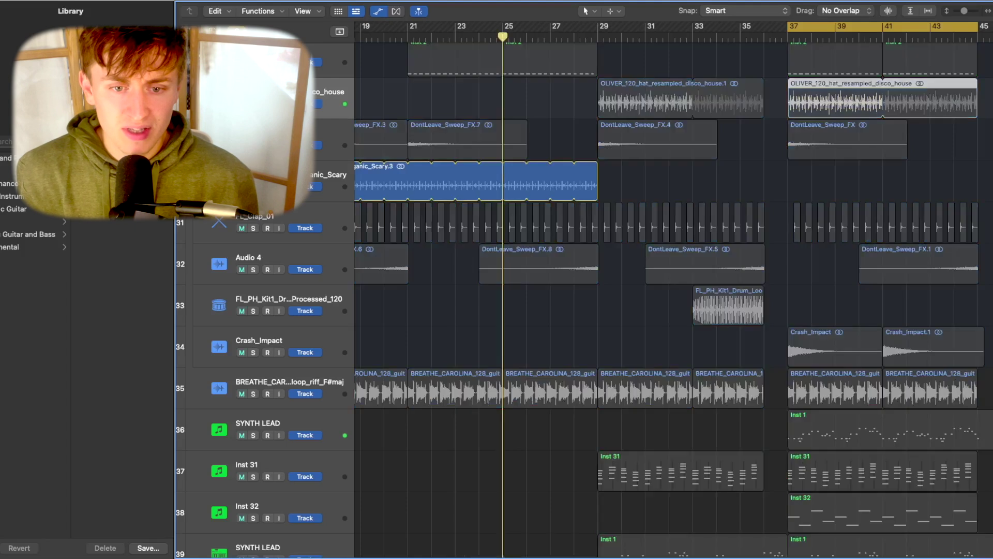
pyautogui.press('space')
pyautogui.click(454, 37)
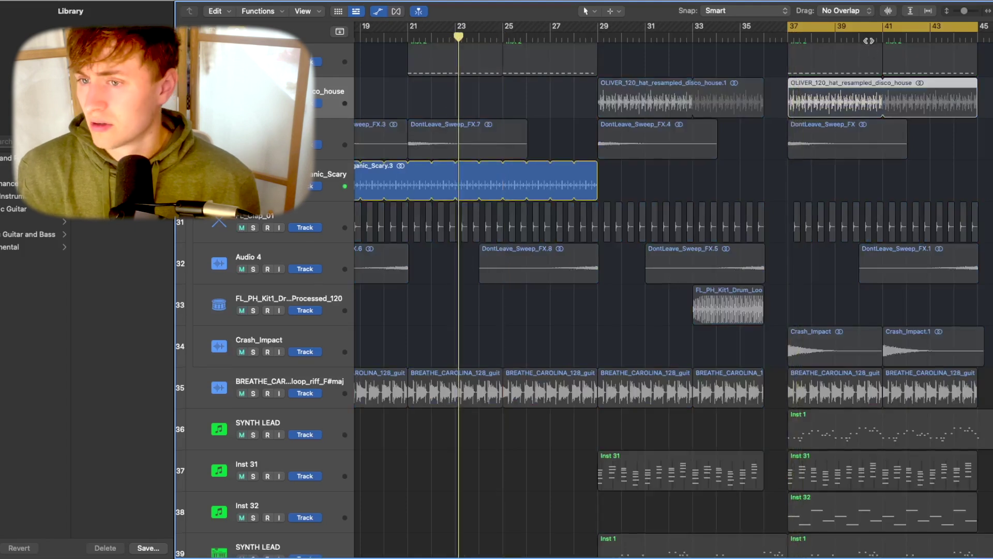
# - Turn off the cycle range and unsolo the shaker loop, with the drop section from bar 37 in view
pyautogui.click(854, 27)
pyautogui.hscroll(3, 613, 163)
pyautogui.hscroll(5, 612, 162)
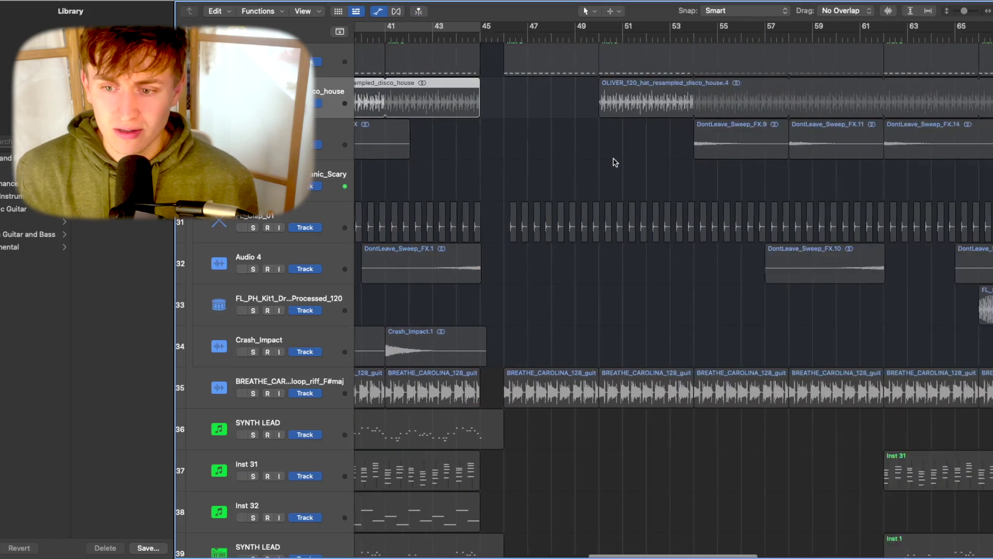
pyautogui.hscroll(-8, 609, 159)
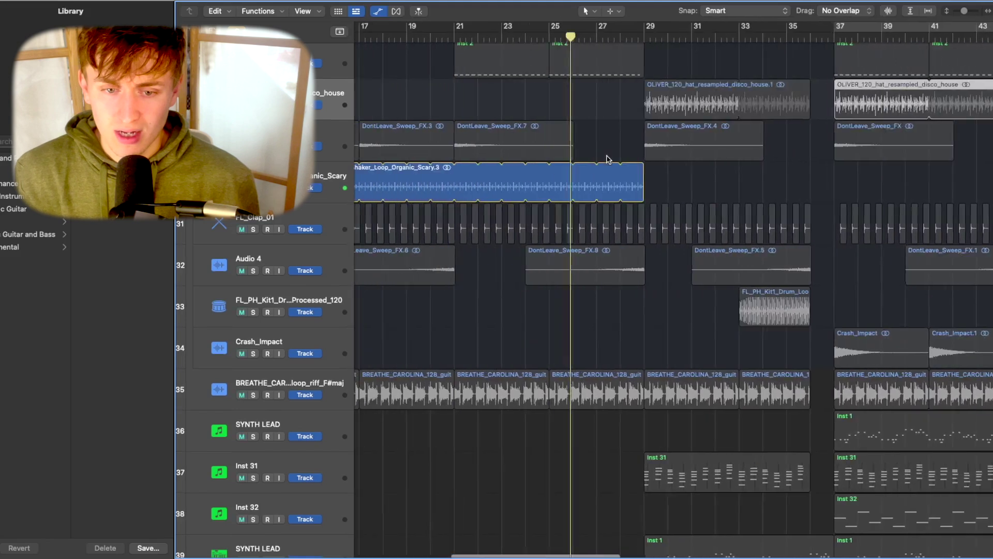
pyautogui.hscroll(4, 705, 156)
pyautogui.hscroll(5, 523, 159)
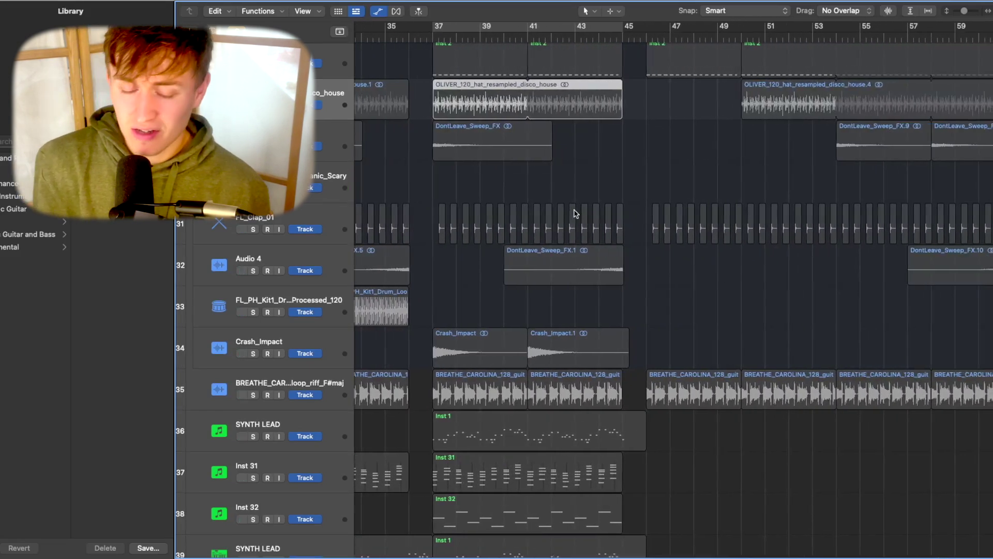
pyautogui.press('s')
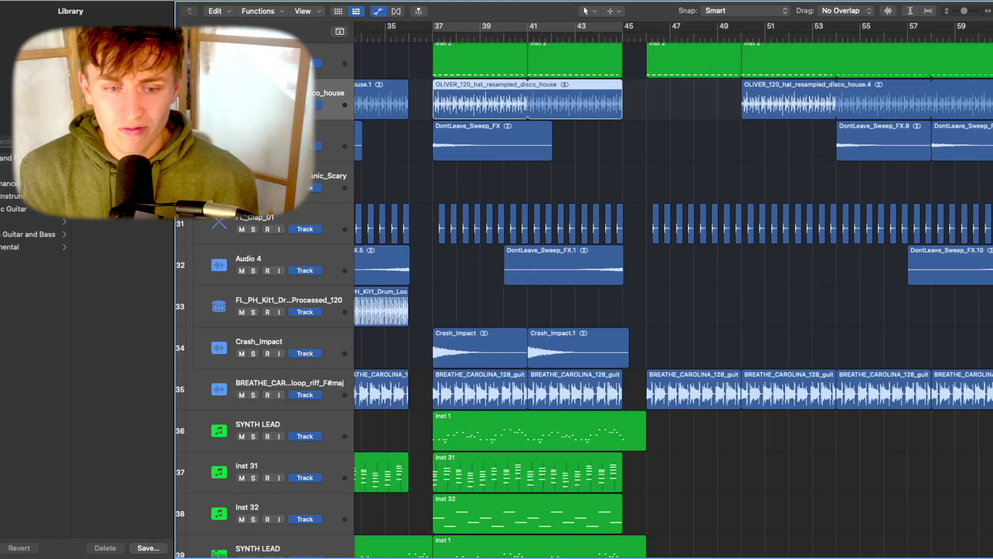
# - Solo the FL_Clap_01 track and play it from bar 37
pyautogui.click(253, 229)
pyautogui.press('space')
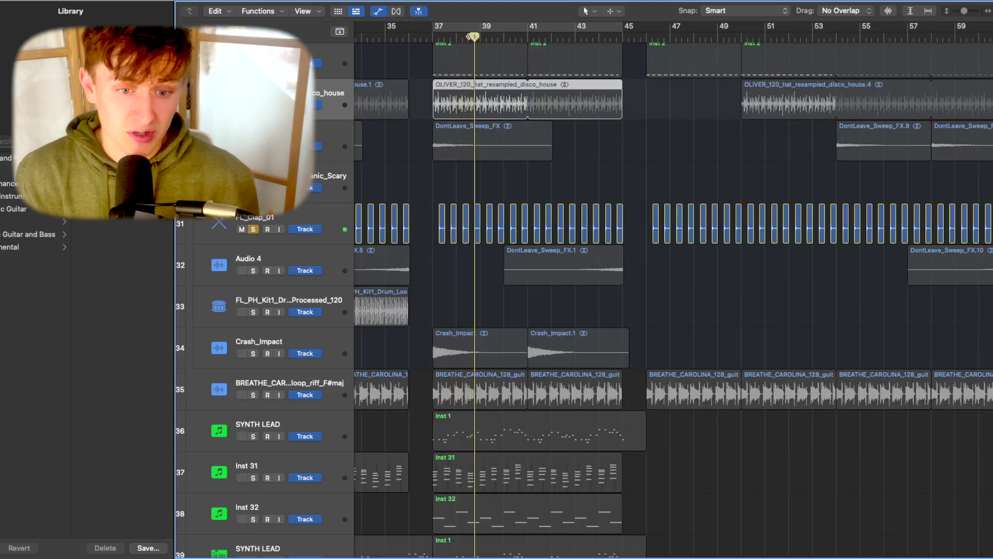
# - Inspect the Chorus settings on the FL_Clap_01 and Audio 4 channels, then return to the arrangement
pyautogui.click(313, 211)
pyautogui.press('x')
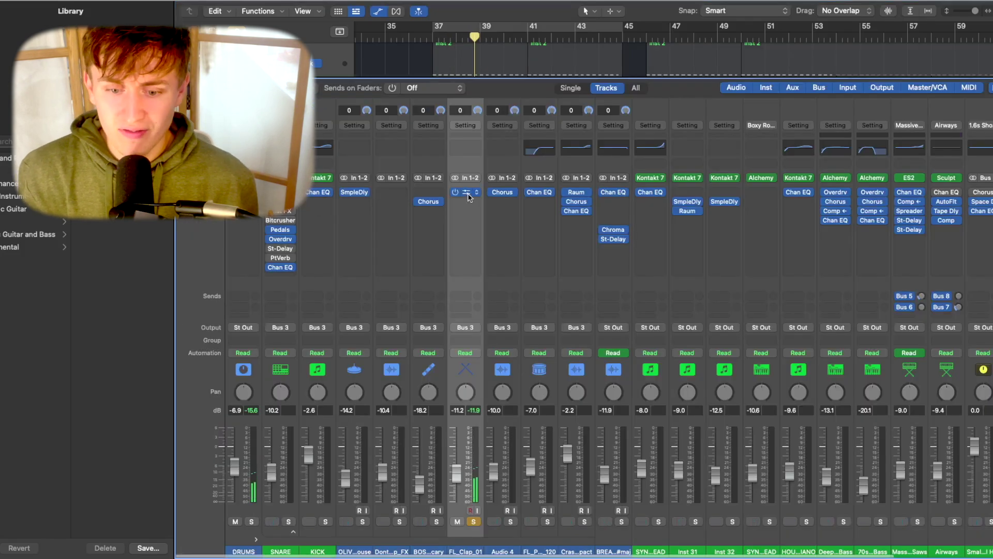
pyautogui.click(466, 198)
pyautogui.moveTo(426, 110); pyautogui.dragTo(679, 107)
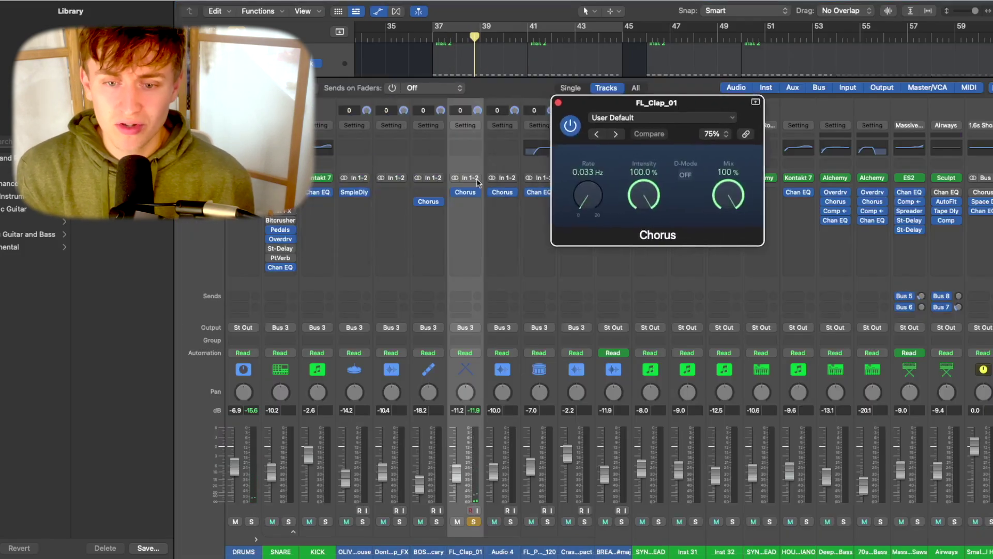
pyautogui.click(503, 197)
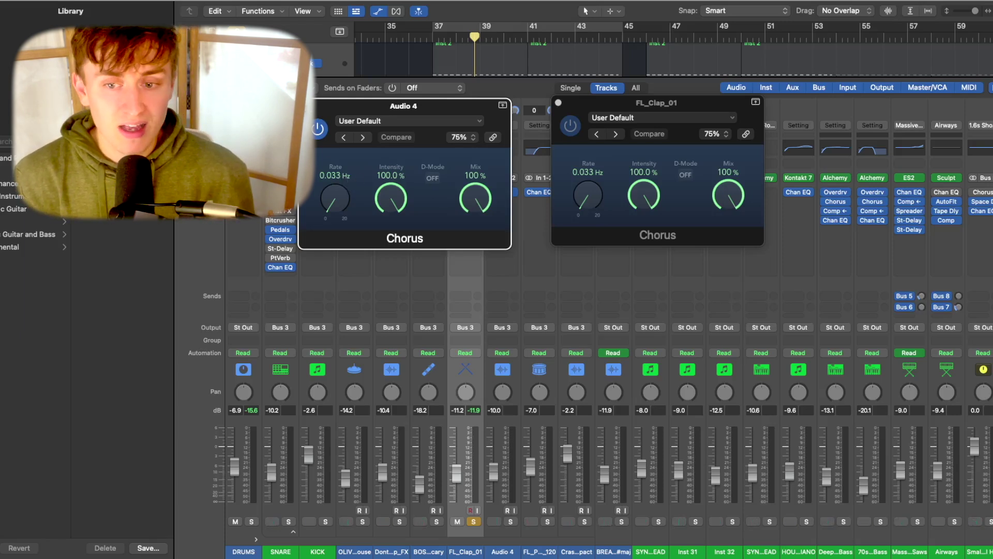
pyautogui.click(305, 105)
pyautogui.click(558, 103)
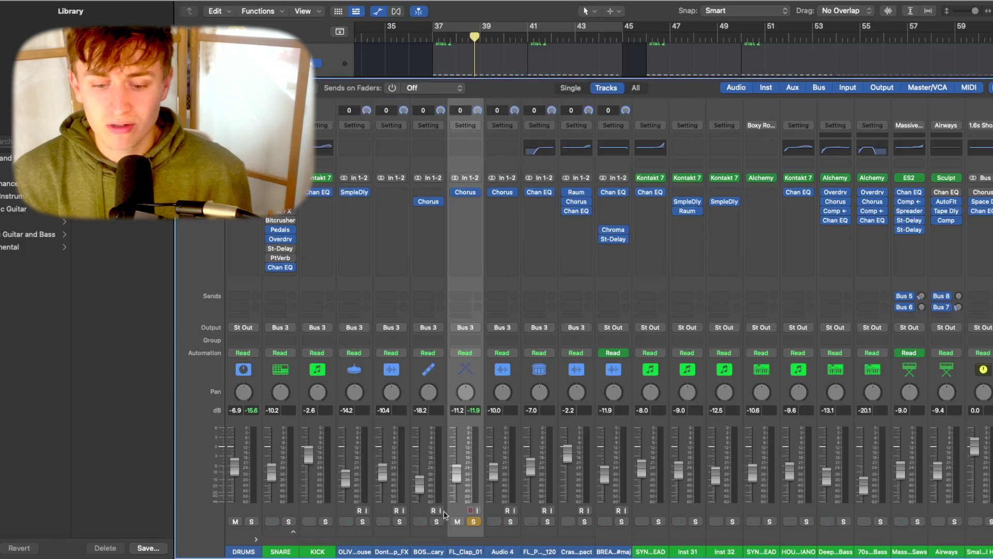
pyautogui.press('x')
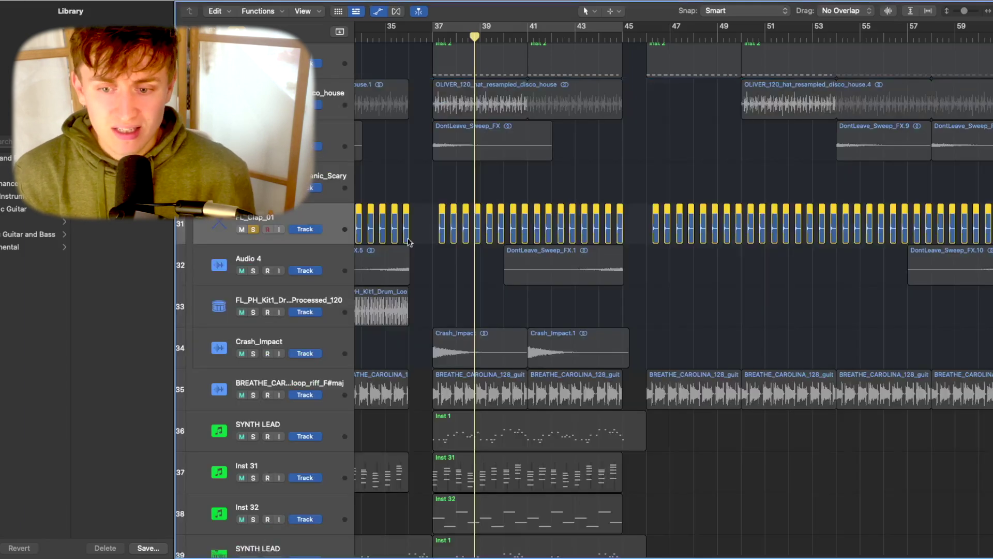
# - Solo the Audio 4 sweep alongside the clap and play the end of the DontLeave_Sweep_FX.1 region before bar 45
pyautogui.hscroll(-3, 409, 242)
pyautogui.click(253, 270)
pyautogui.click(692, 41)
pyautogui.press('space')
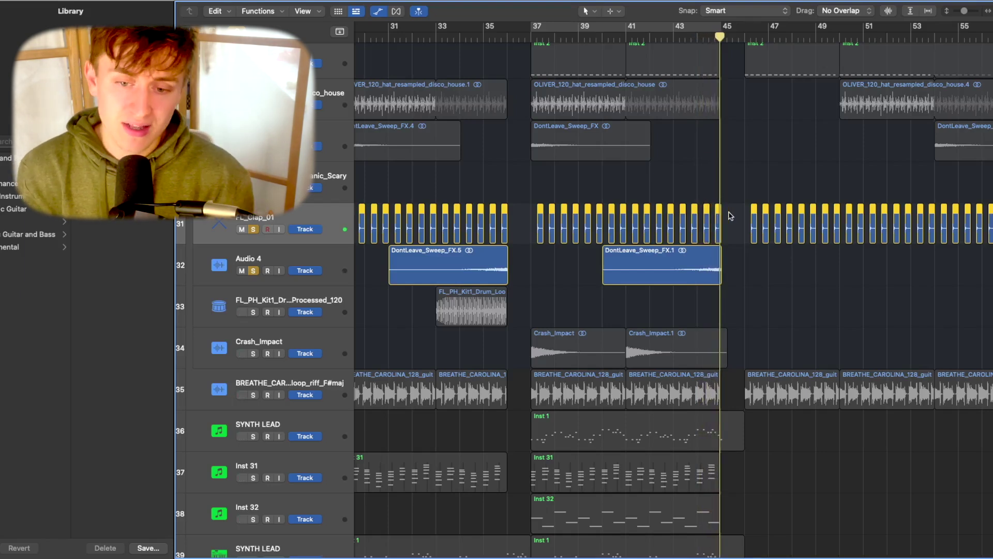
# - Solo the FL_PH_Kit1 drum loop, play it from bar 33, and unsolo the Audio 4 sweep and the clap
pyautogui.scroll(-3, 729, 216)
pyautogui.click(253, 252)
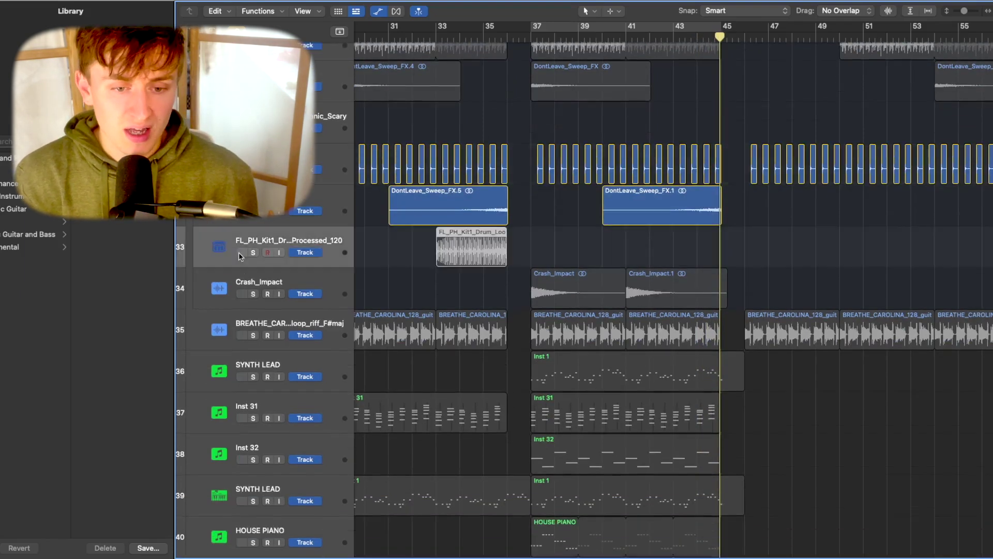
pyautogui.click(253, 211)
pyautogui.click(436, 38)
pyautogui.press('space')
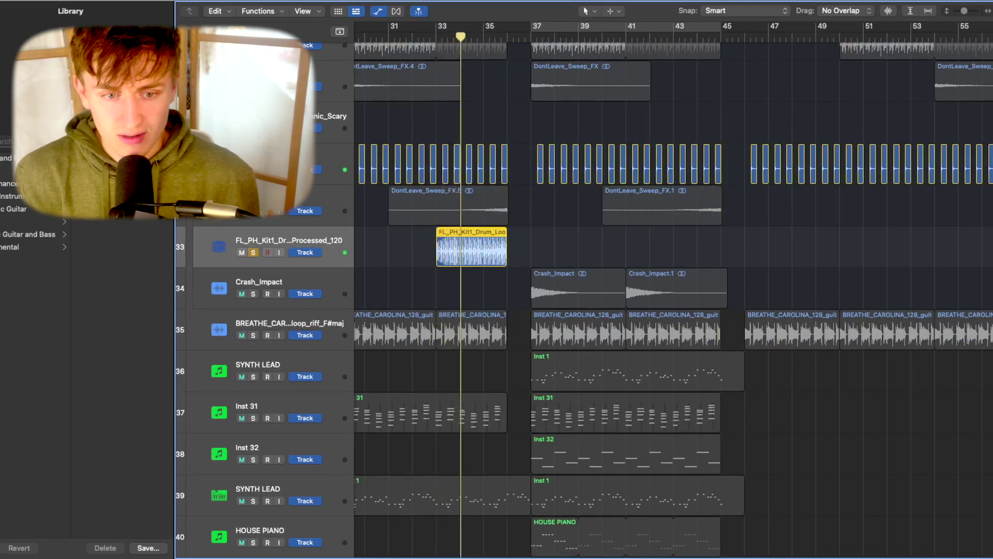
pyautogui.click(253, 170)
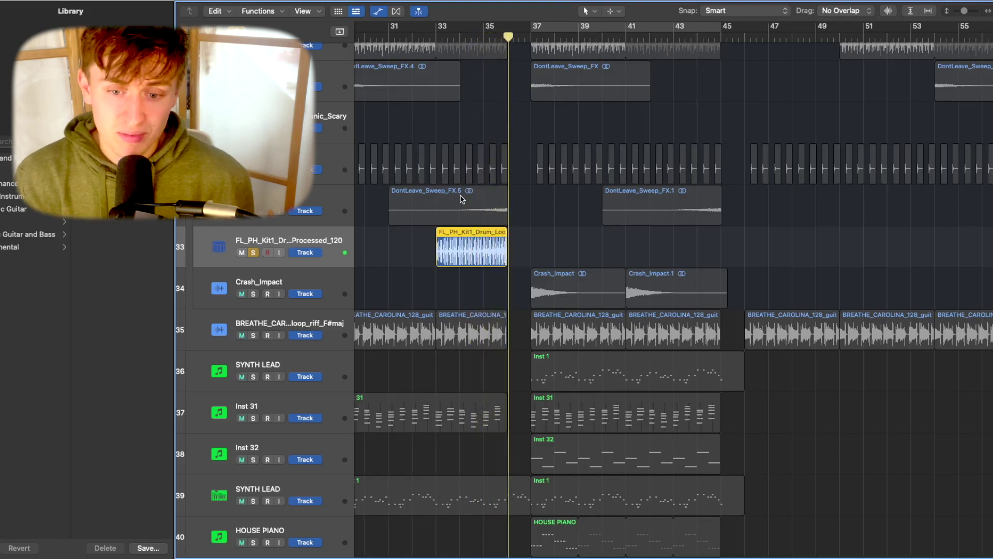
# - Swap the solo from the FL_PH_Kit1 drum loop to the Crash_Impact track and play it from bar 37
pyautogui.press('super+Up')
pyautogui.press('super+Up')
pyautogui.press('super+Up')
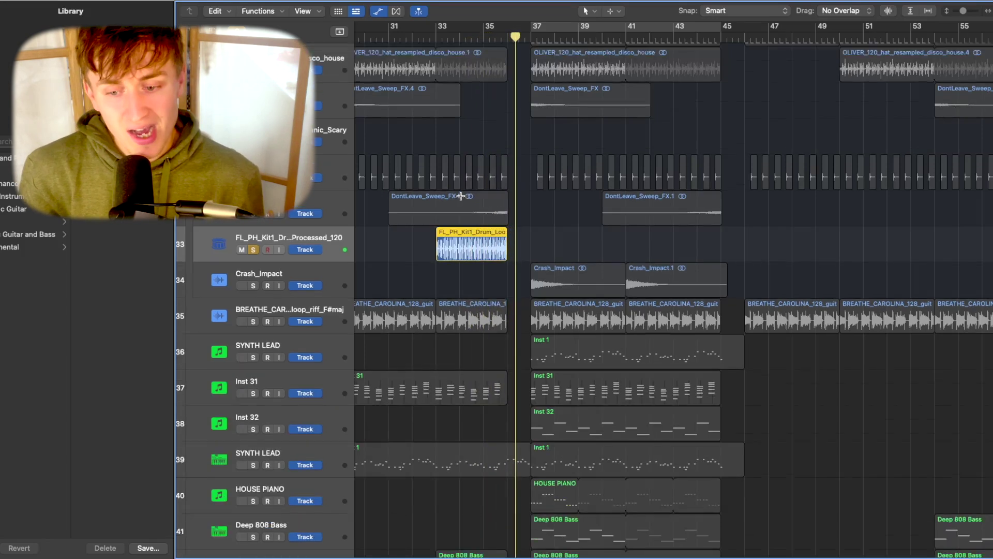
pyautogui.click(253, 279)
pyautogui.scroll(-1, 264, 259)
pyautogui.click(254, 237)
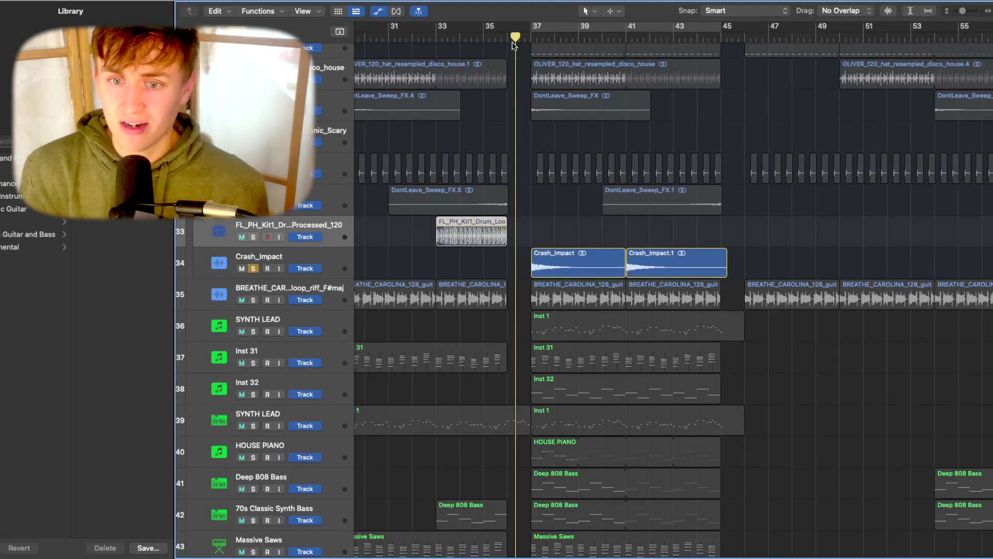
pyautogui.click(533, 32)
pyautogui.scroll(1, 533, 32)
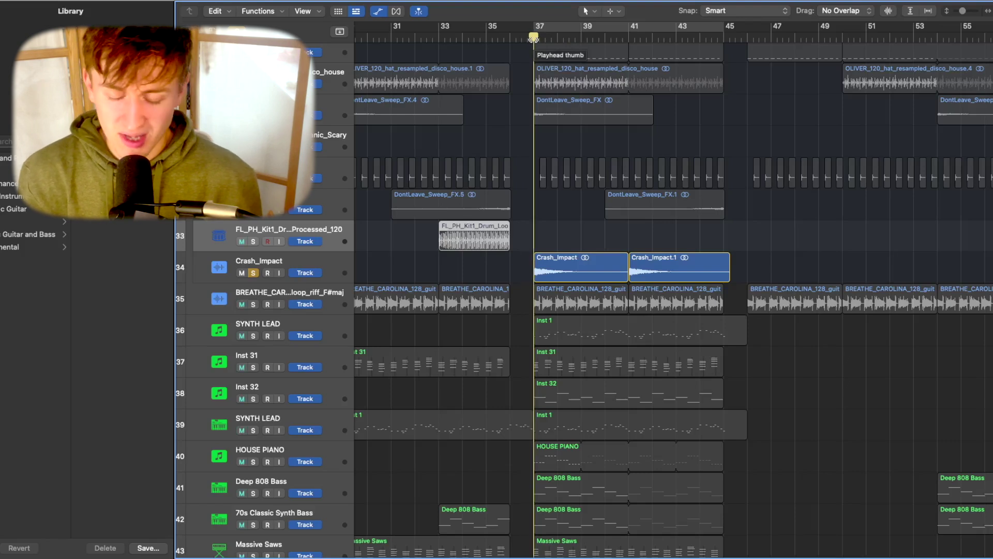
pyautogui.press('space')
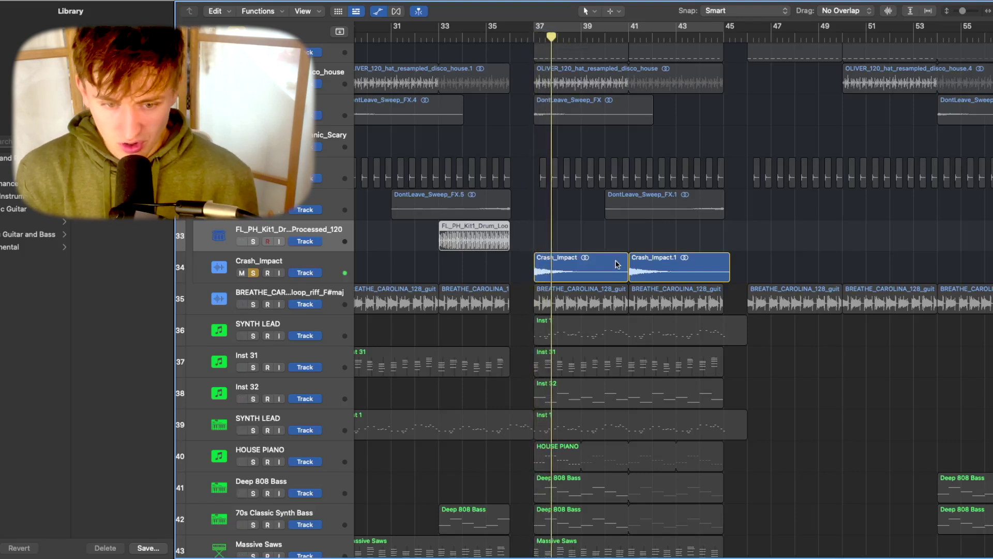
# - Inspect the Raum, Chorus and Channel EQ settings on the Crash_Impact channel, then return to the arrangement
pyautogui.click(290, 259)
pyautogui.press('x')
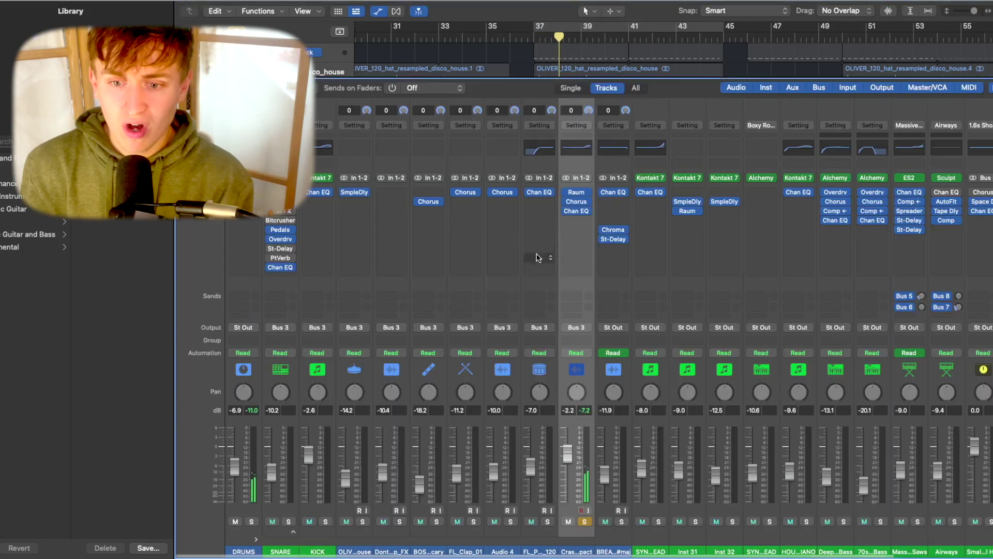
pyautogui.click(576, 193)
pyautogui.moveTo(539, 124); pyautogui.dragTo(330, 69)
pyautogui.click(577, 201)
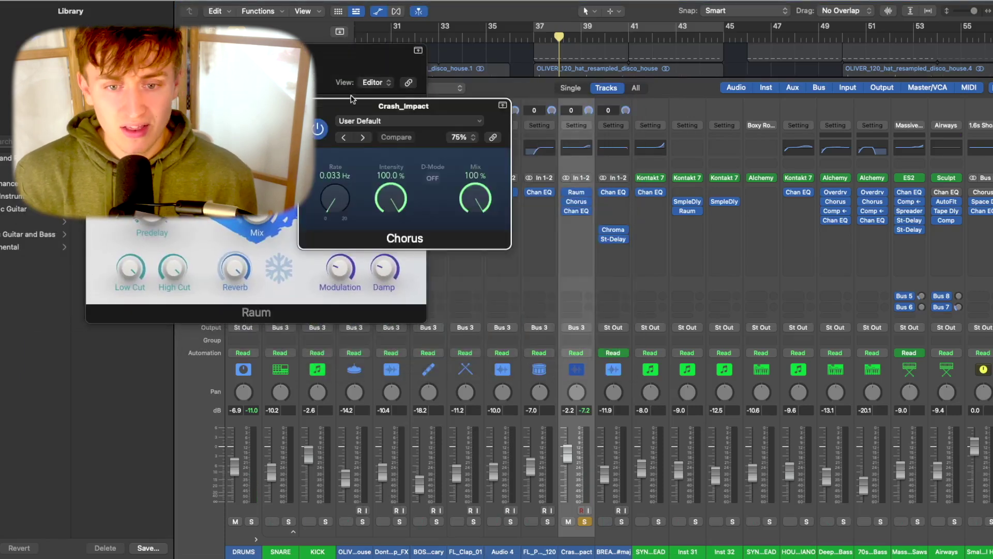
pyautogui.click(577, 202)
pyautogui.click(576, 149)
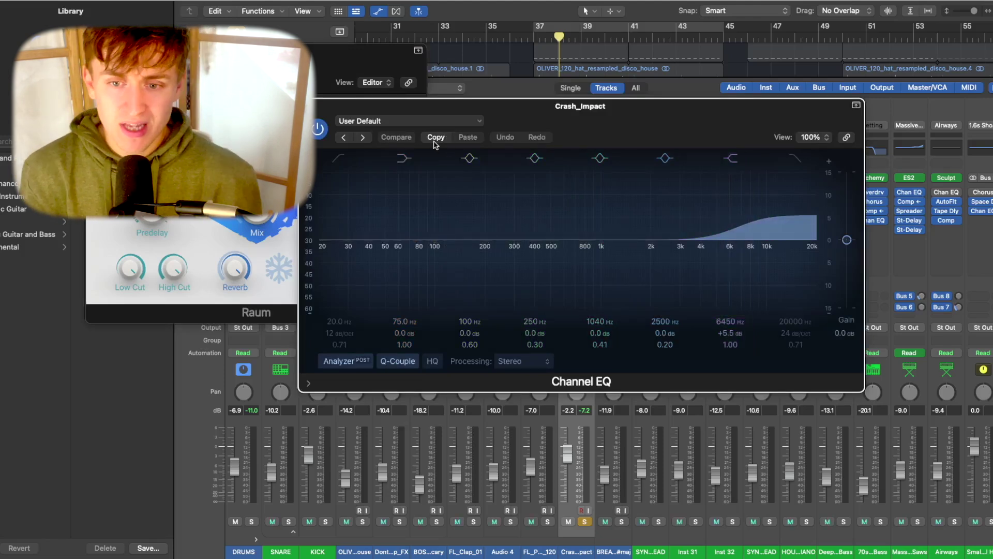
pyautogui.click(309, 105)
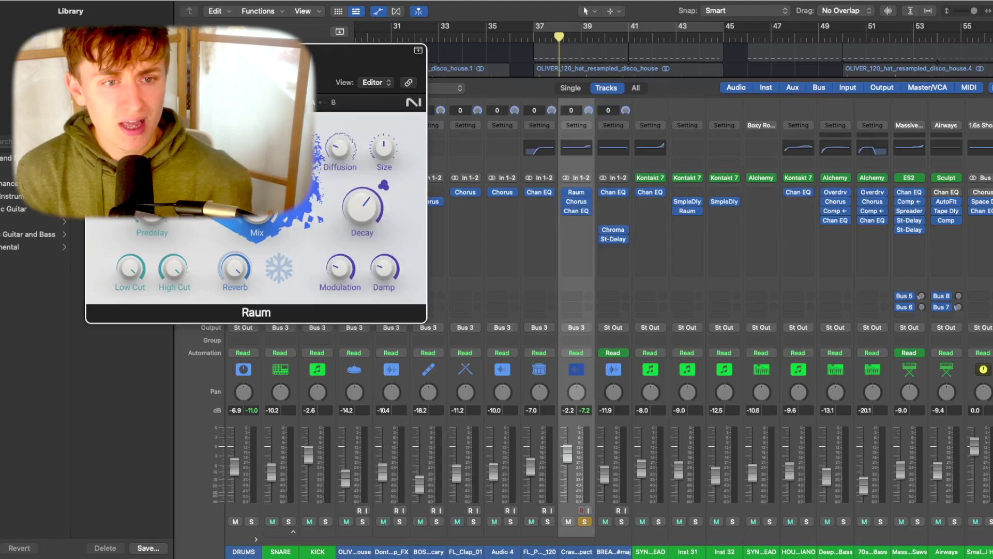
pyautogui.click(94, 50)
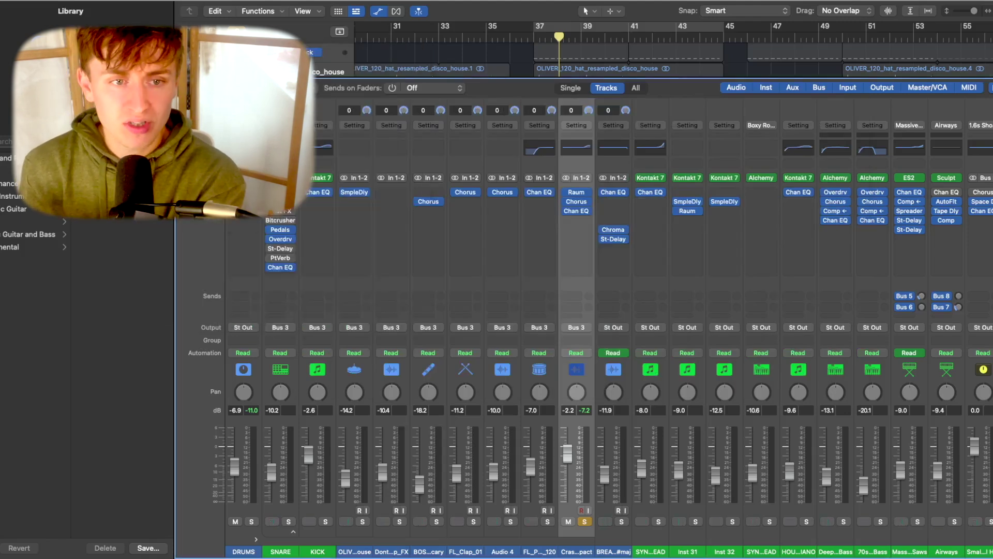
pyautogui.press('x')
# - Swap the solo from Crash_Impact to the BREATHE_CAROLINA guitar loop, play it from bar 37, and unsolo it
pyautogui.scroll(-2, 259, 259)
pyautogui.click(253, 260)
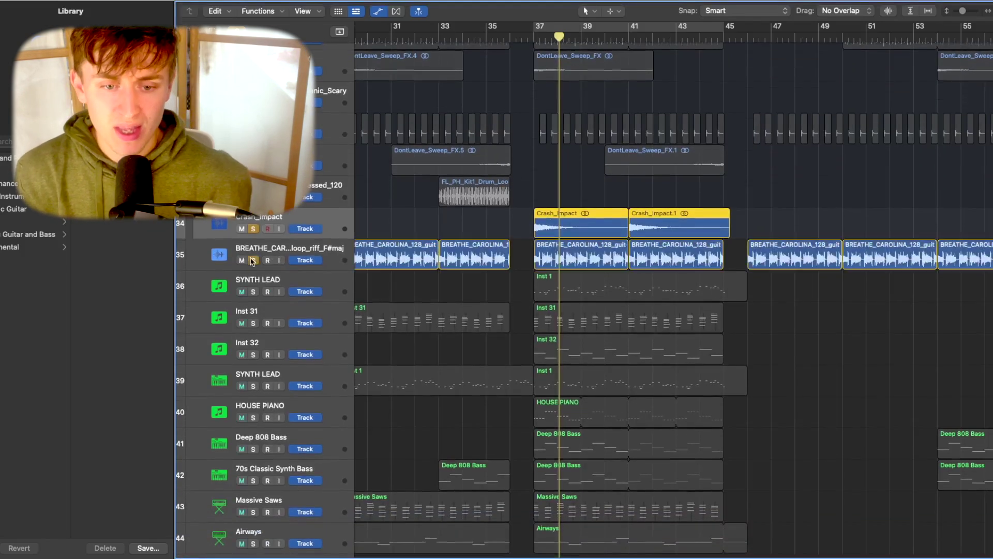
pyautogui.click(253, 228)
pyautogui.press('space')
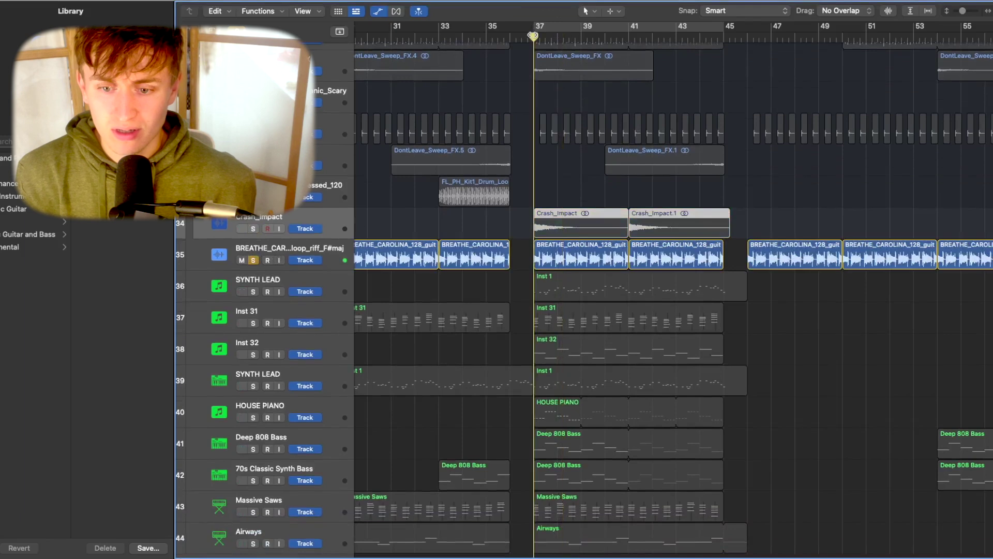
pyautogui.click(253, 260)
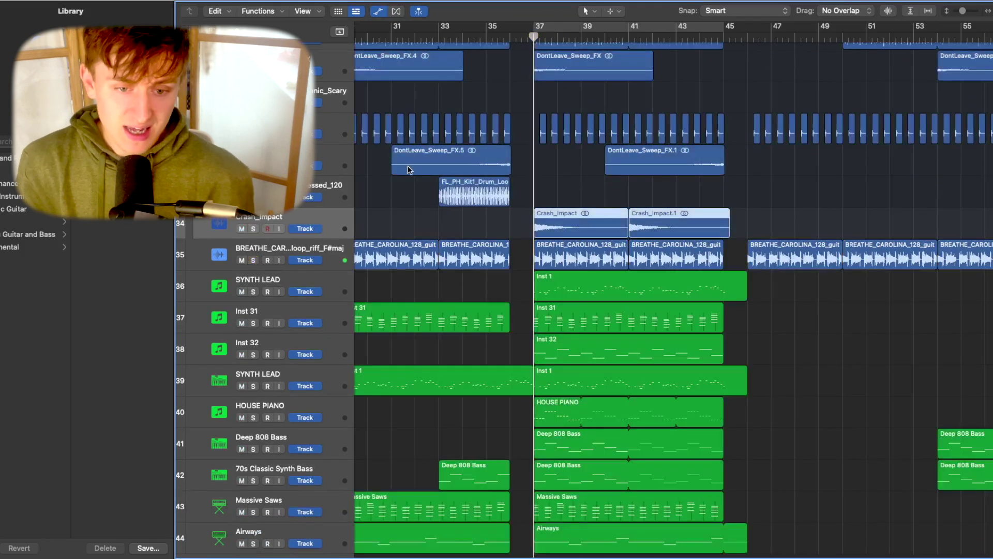
# - Inspect the Channel EQ curve on the DRUMS stack's channel, then return to the arrangement
pyautogui.scroll(4, 408, 166)
pyautogui.click(329, 55)
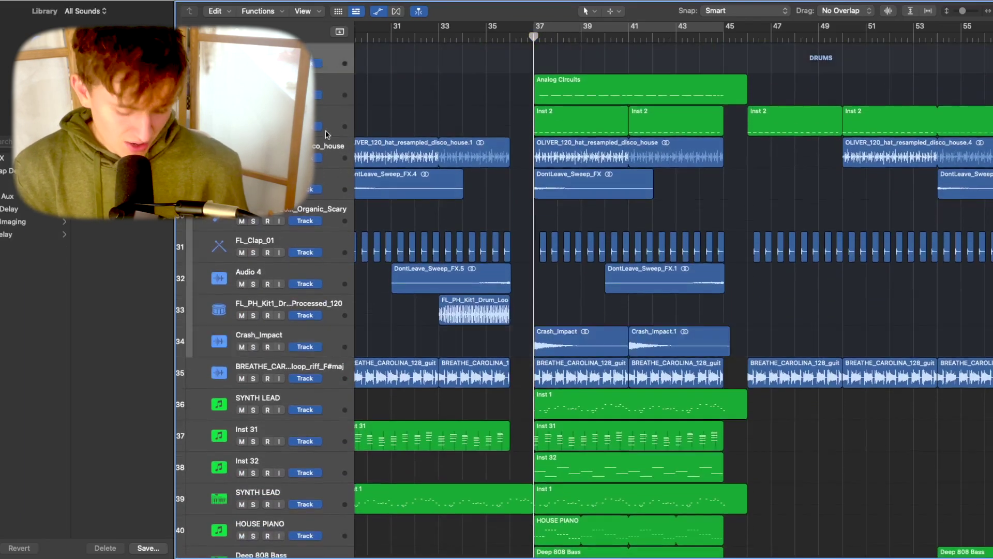
pyautogui.press('x')
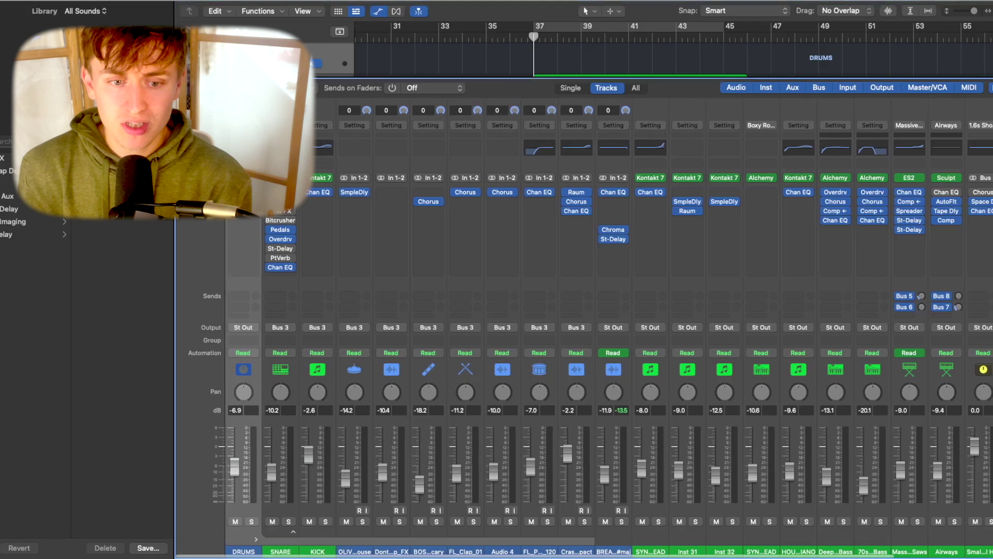
pyautogui.press('v')
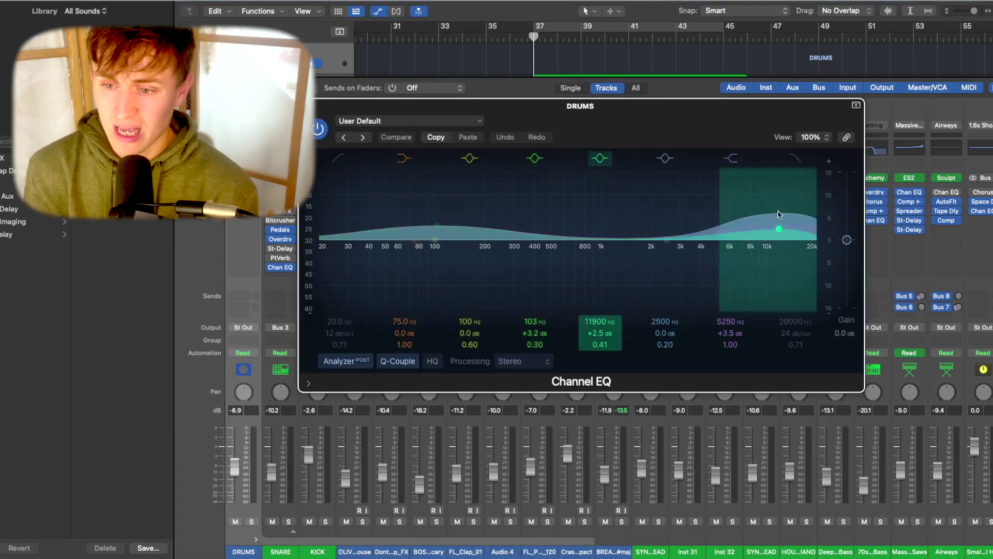
pyautogui.click(308, 106)
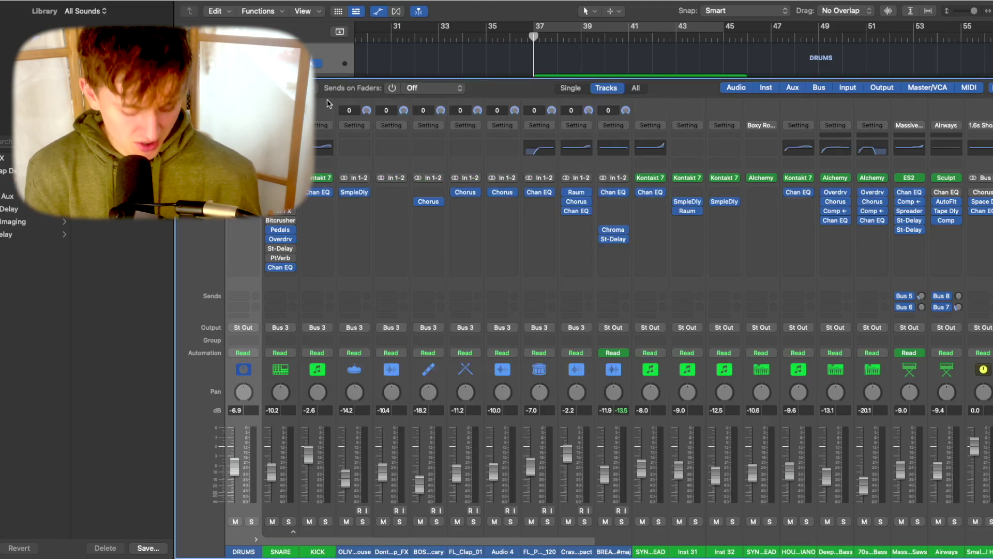
pyautogui.press('x')
# - Select and solo the SYNTH LEAD on track 36
pyautogui.scroll(-10, 457, 198)
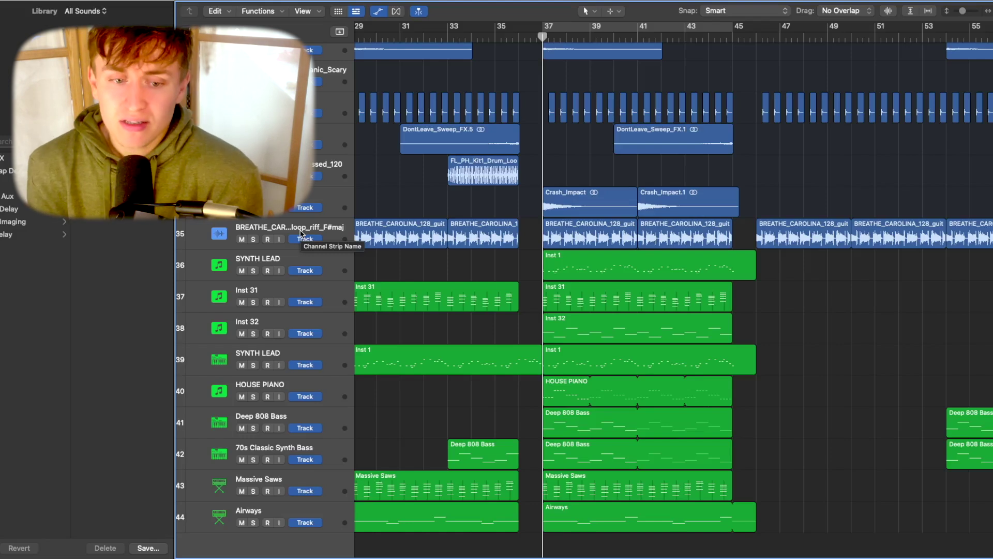
pyautogui.click(291, 262)
pyautogui.click(254, 270)
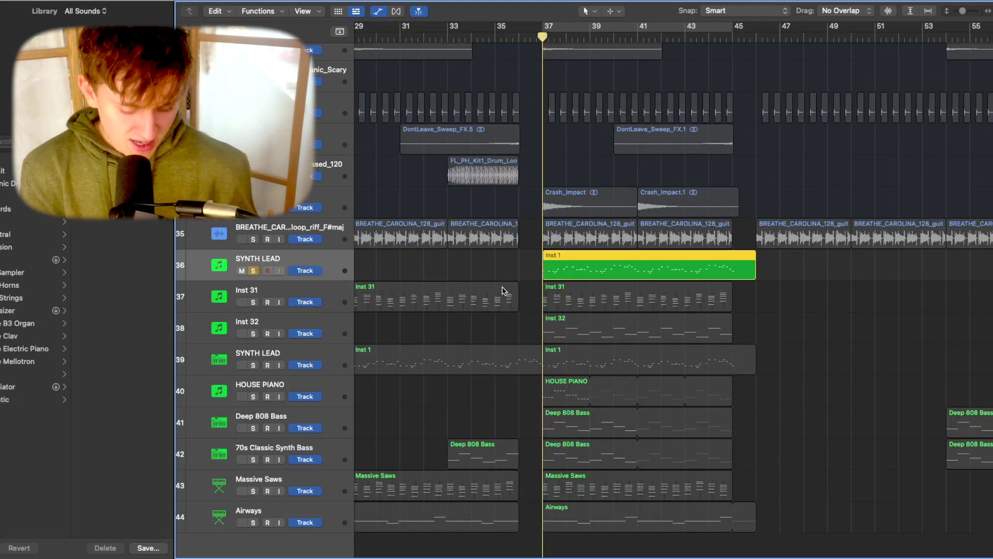
# - Inspect the Kontakt instrument on the soloed SYNTH LEAD channel, including its Utopia Cosmic Dust preset, and close its window
pyautogui.press('x')
pyautogui.click(650, 179)
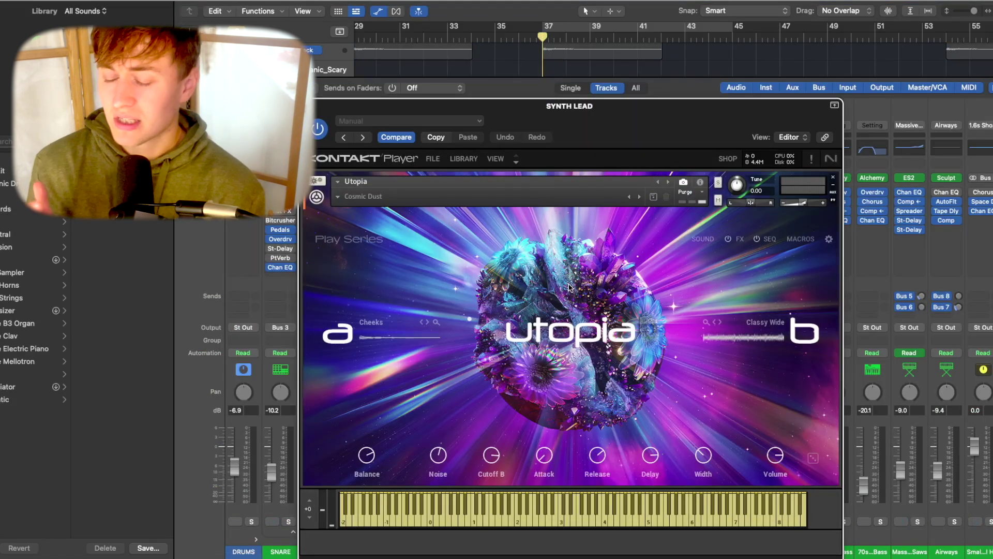
pyautogui.click(309, 106)
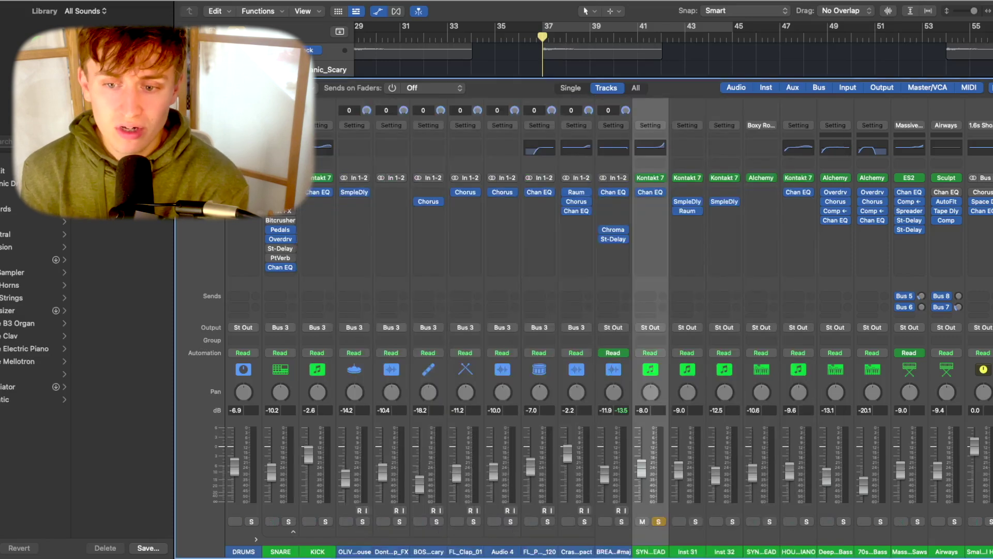
pyautogui.press('x')
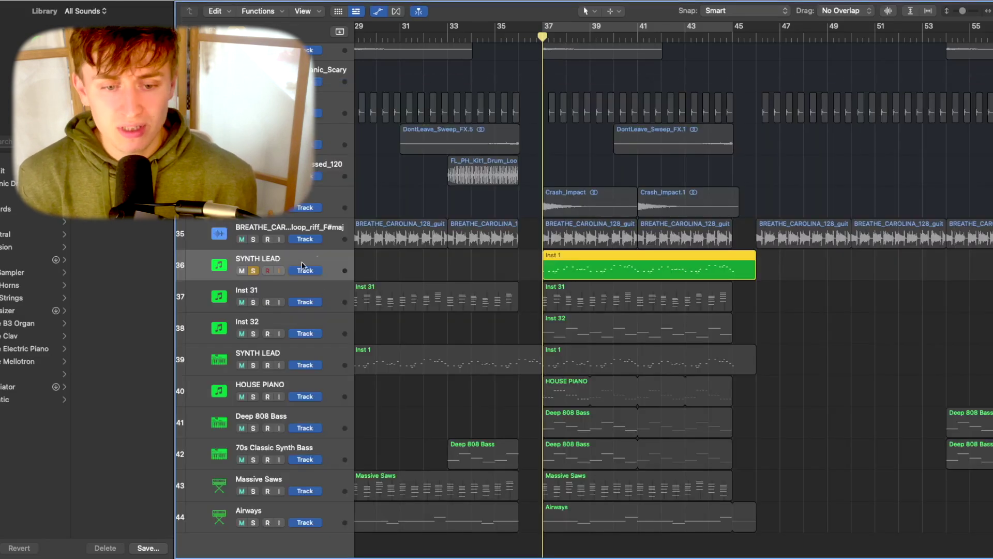
pyautogui.press('x')
pyautogui.click(651, 178)
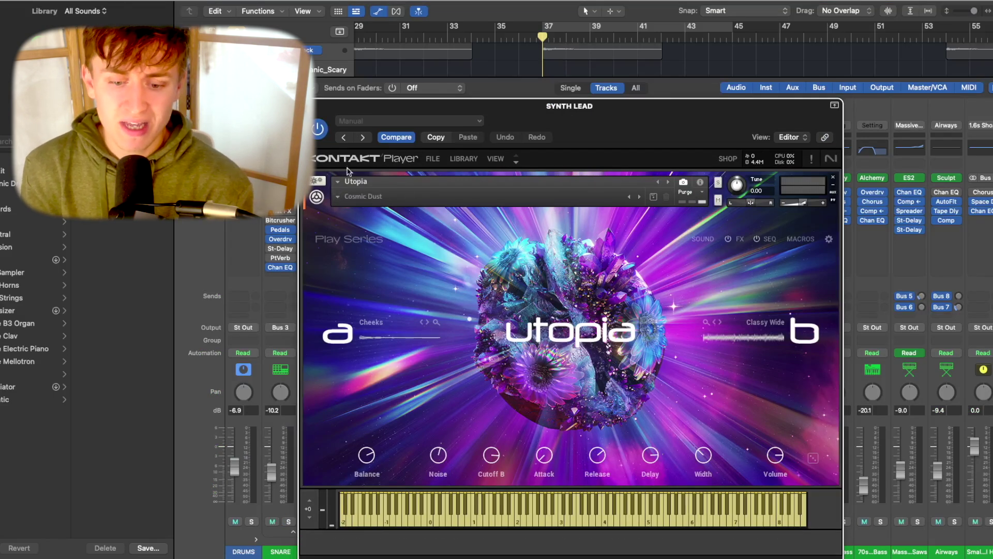
pyautogui.press('s')
pyautogui.click(316, 106)
# - Play the soloed SYNTH LEAD from bar 37 while viewing its mixer channel, then return to the arrangement
pyautogui.press('space')
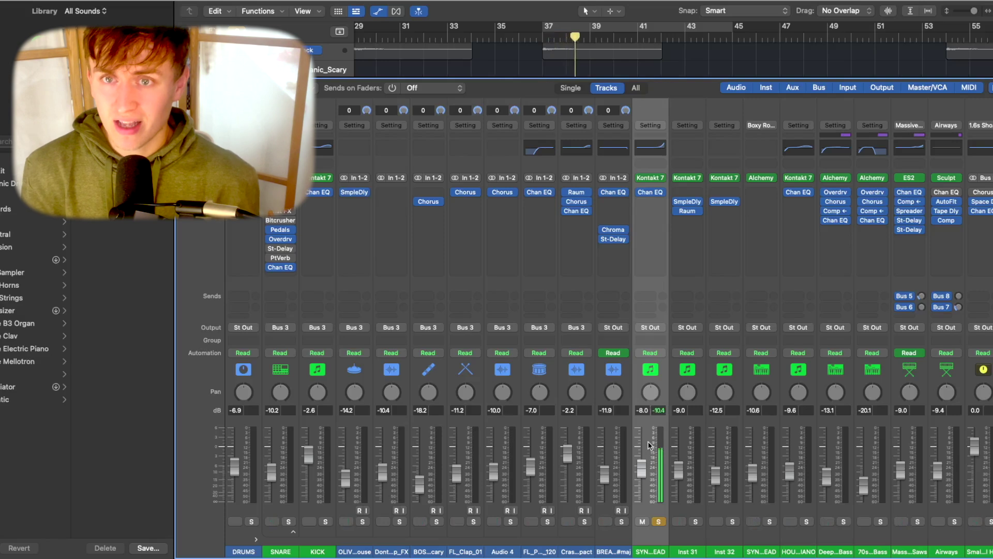
pyautogui.hscroll(3, 650, 445)
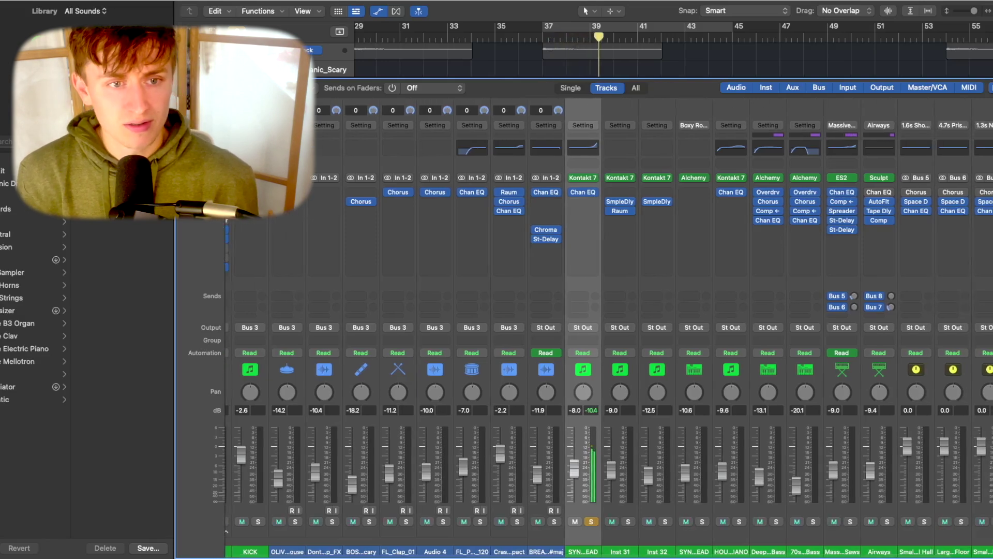
pyautogui.press('x')
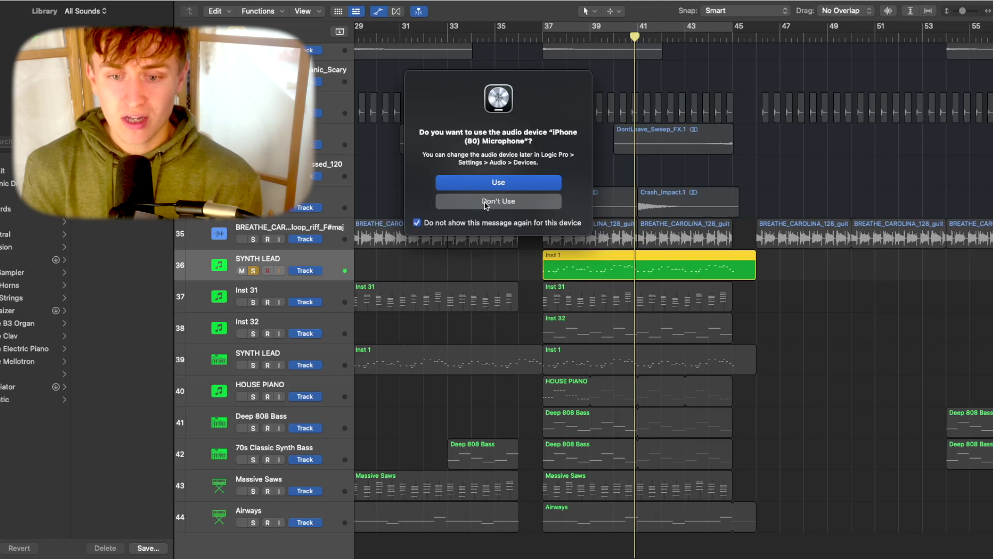
# - Decline using the iPhone microphone as the audio device and move the solo from SYNTH LEAD on track 36 to Inst 31
pyautogui.click(487, 202)
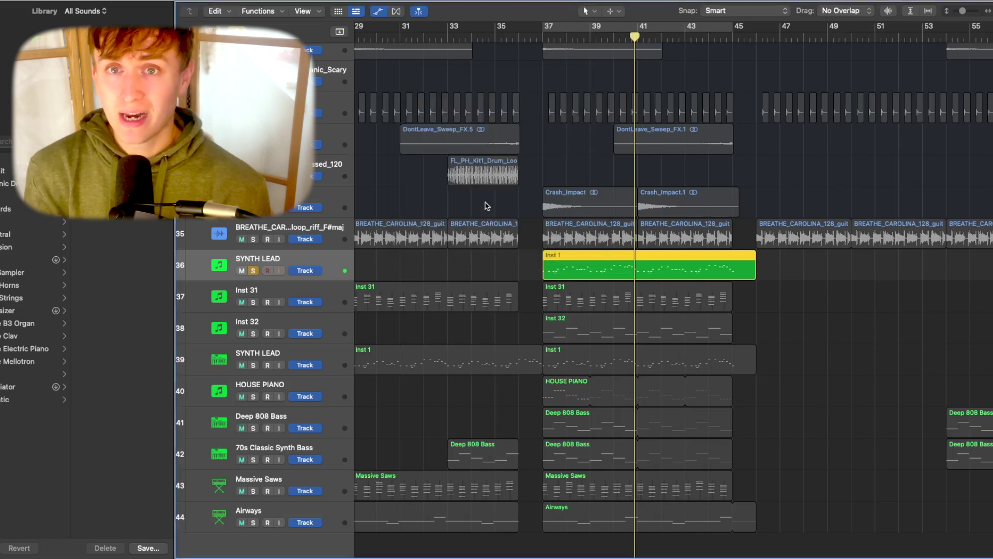
pyautogui.click(254, 270)
pyautogui.click(254, 302)
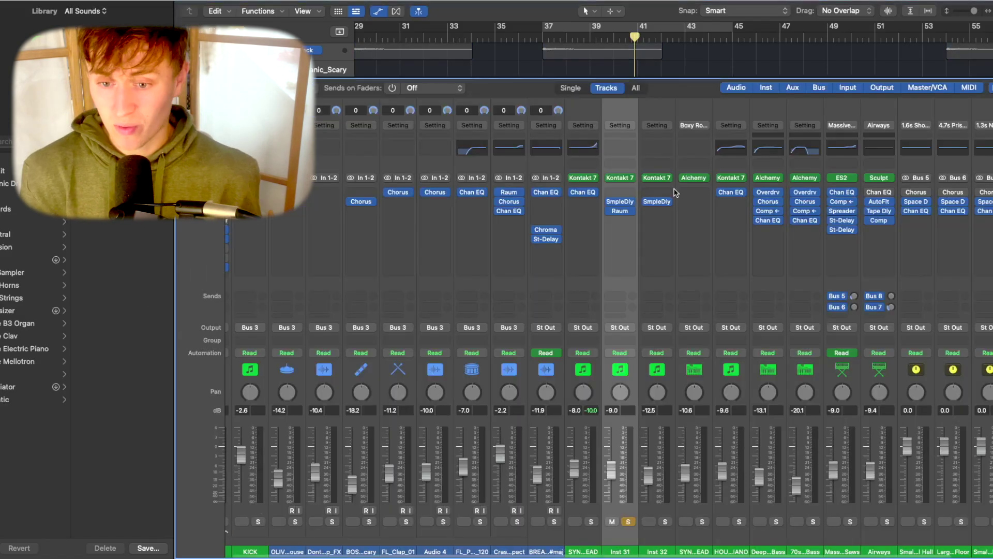
# - Inspect the Kontakt instrument on the Inst 31 mixer channel, The Maverick with its Compressed Pop preset, and close its window
pyautogui.press('x')
pyautogui.click(621, 178)
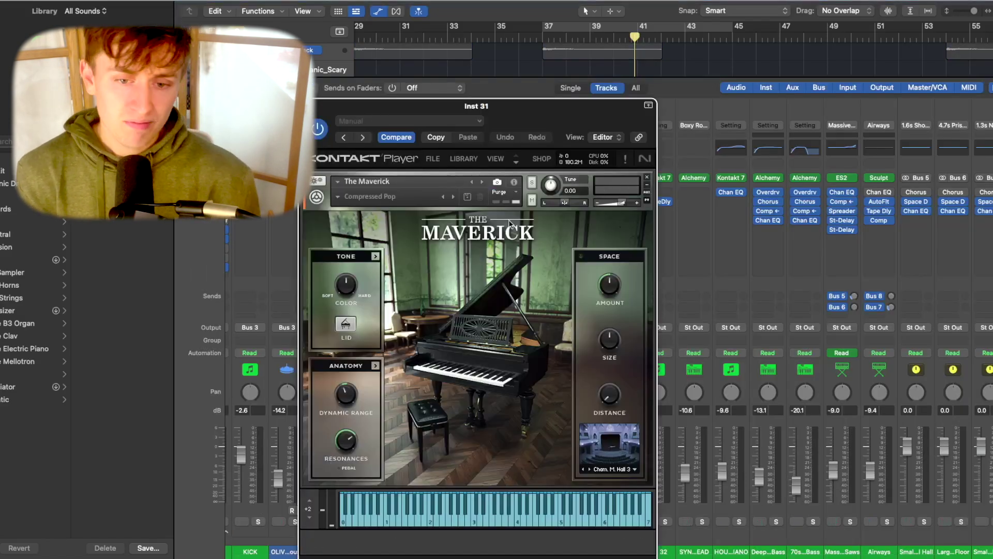
pyautogui.click(309, 106)
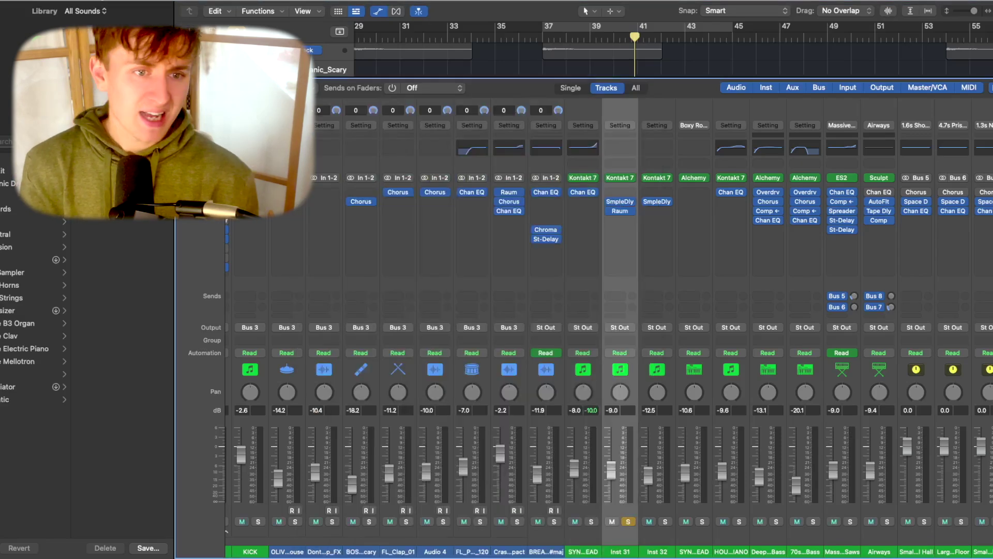
# - Solo Inst 32 alongside Inst 31 and show both channels' Sample Delay windows side by side
pyautogui.click(620, 202)
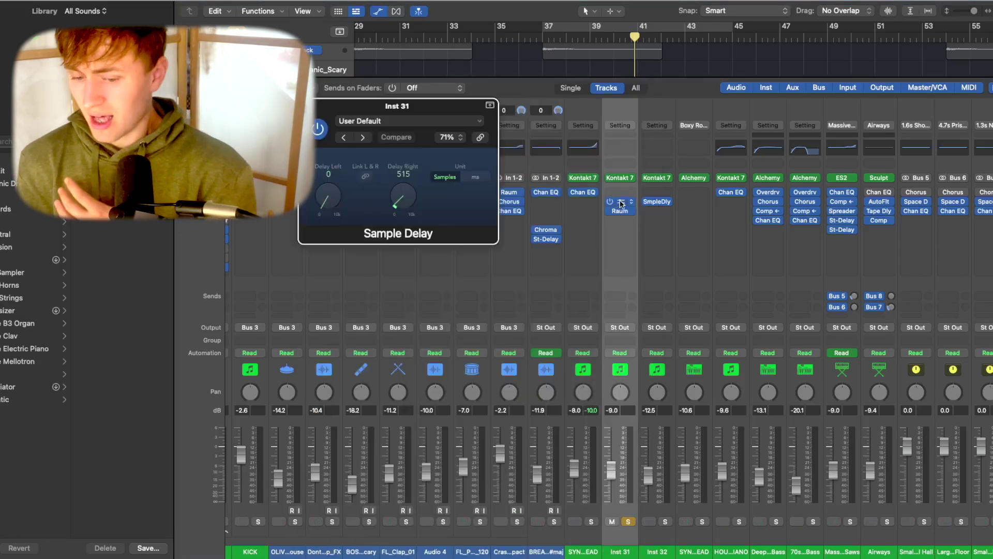
pyautogui.click(665, 522)
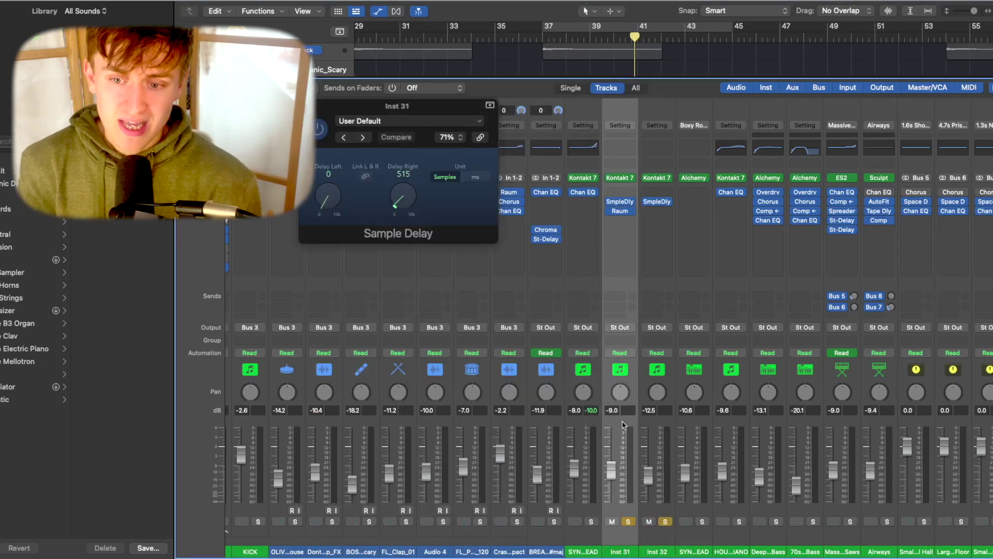
pyautogui.click(656, 201)
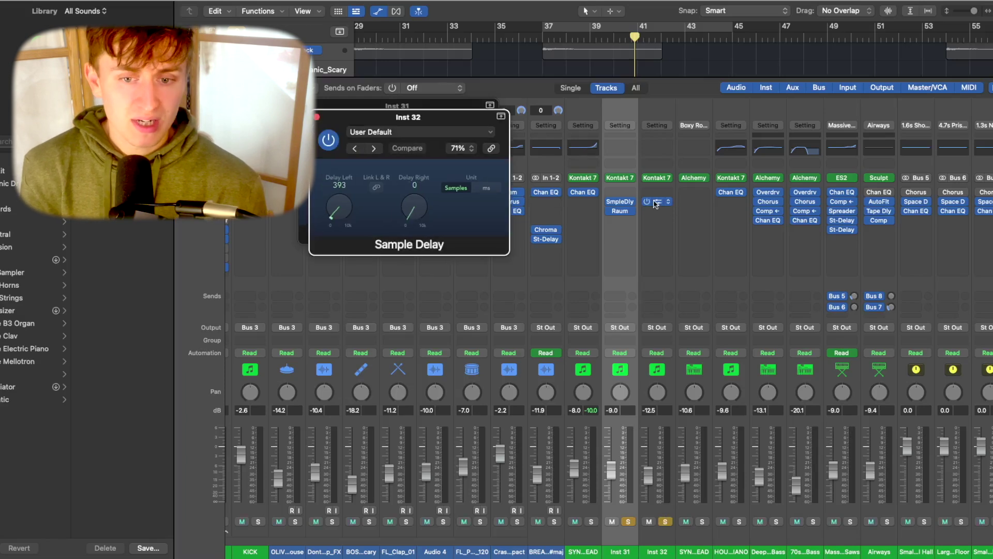
pyautogui.moveTo(423, 121); pyautogui.dragTo(622, 110)
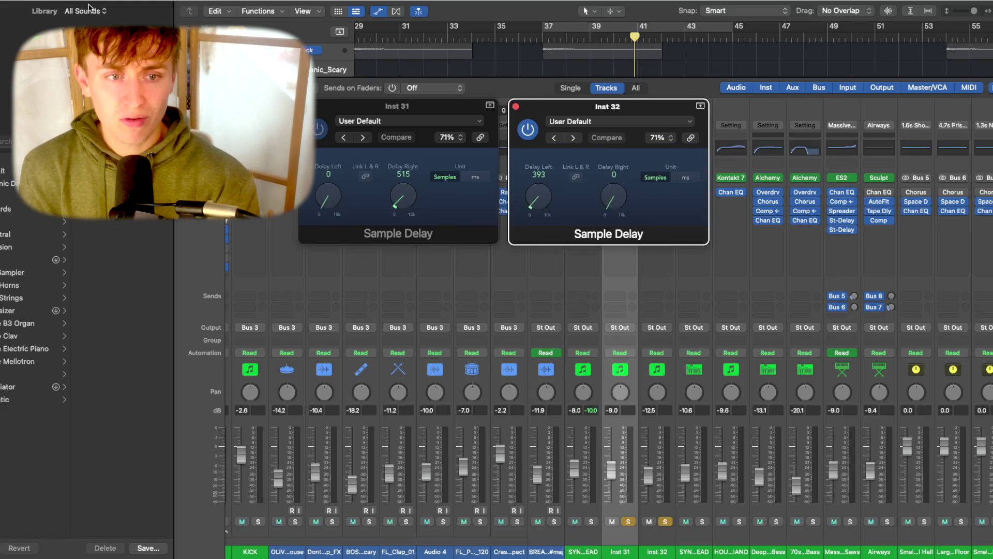
# - Return to the arrangement, play the soloed Inst 31 and Inst 32 from bar 37, and close both Sample Delay windows
pyautogui.press('x')
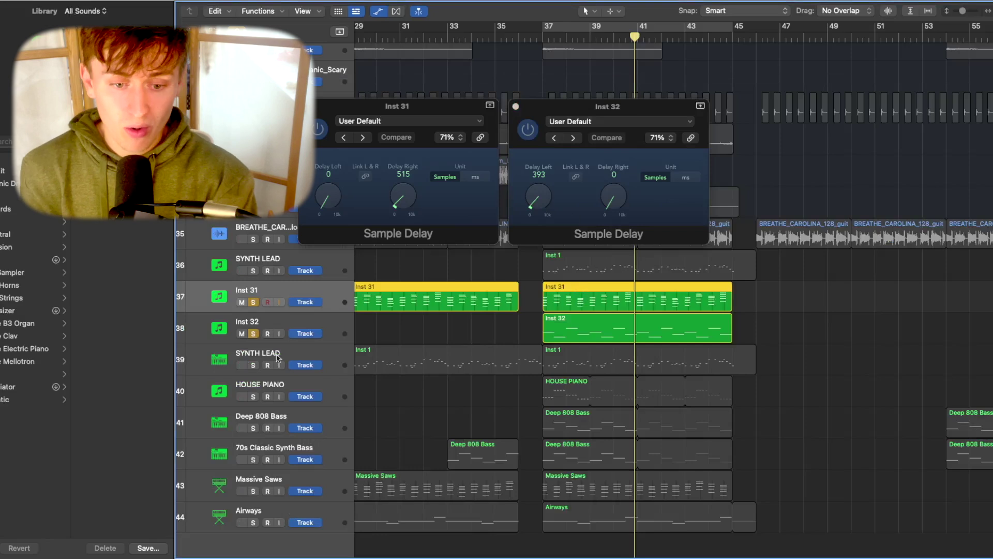
pyautogui.click(293, 329)
pyautogui.click(544, 37)
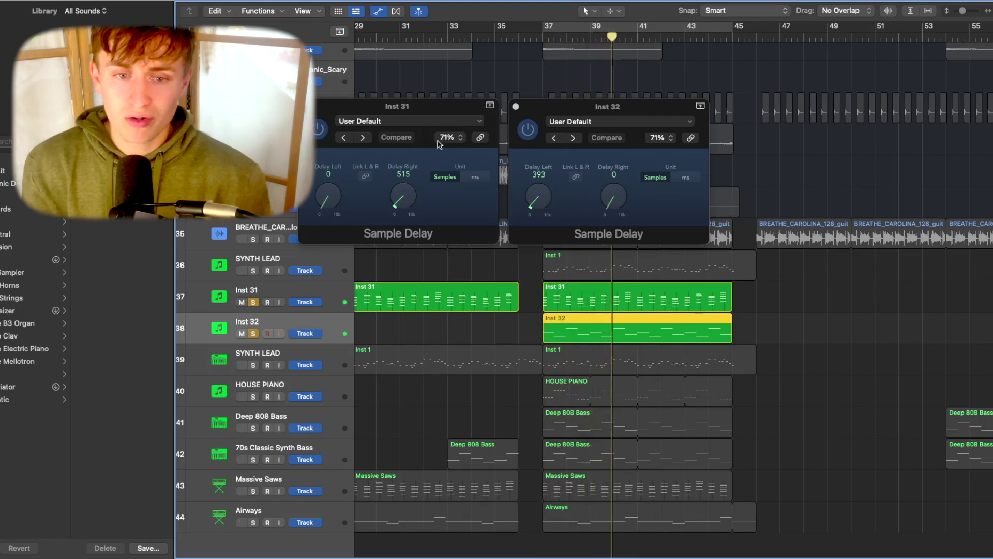
pyautogui.click(305, 106)
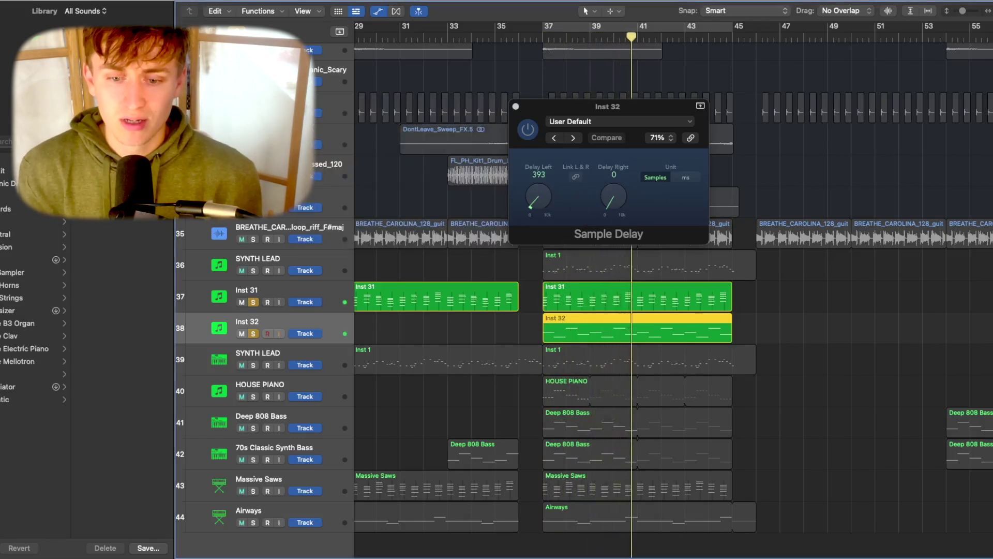
pyautogui.click(516, 106)
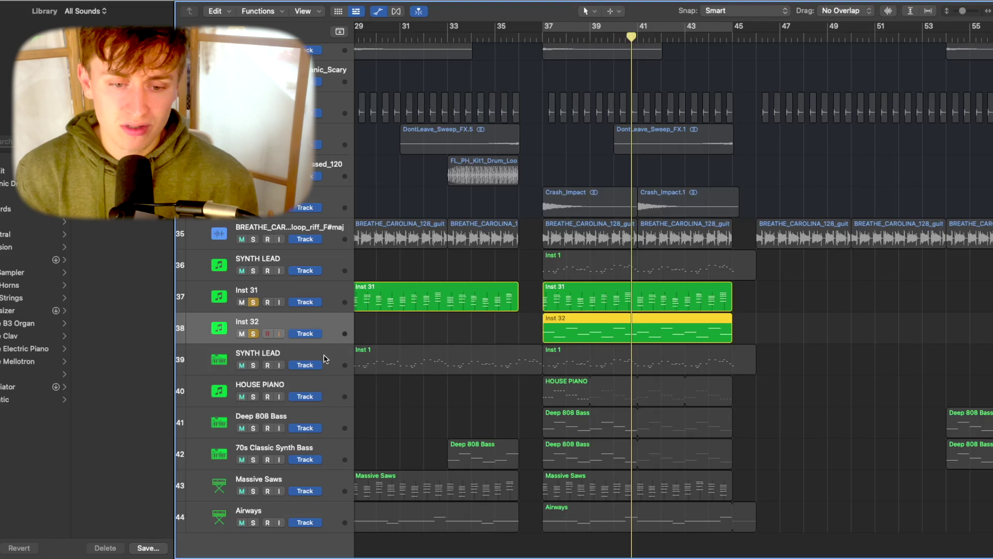
# - Solo the SYNTH LEAD on track 39 together with the drum, guitar and synth tracks above it, and play from bar 37
pyautogui.click(253, 364)
pyautogui.click(253, 333)
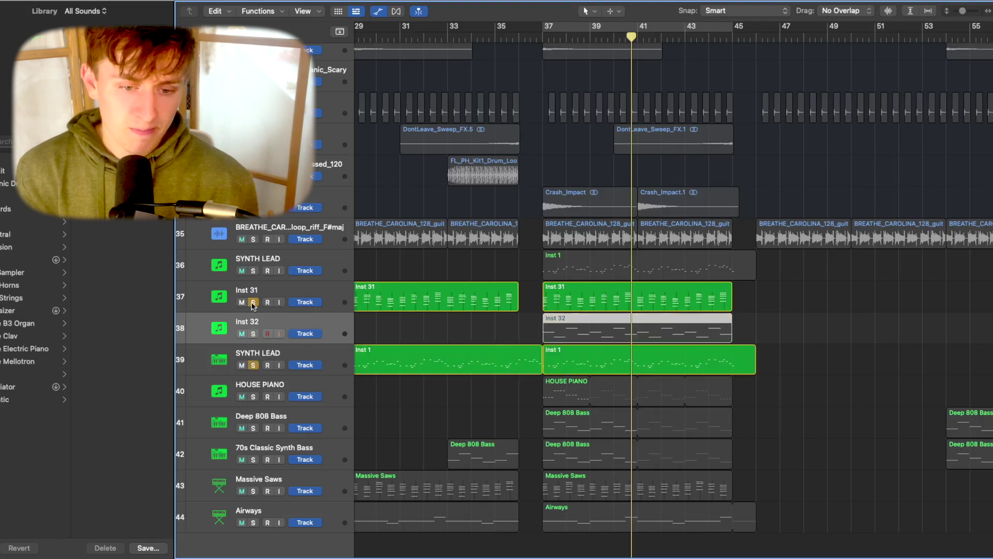
pyautogui.click(253, 303)
pyautogui.moveTo(253, 333); pyautogui.dragTo(256, 212)
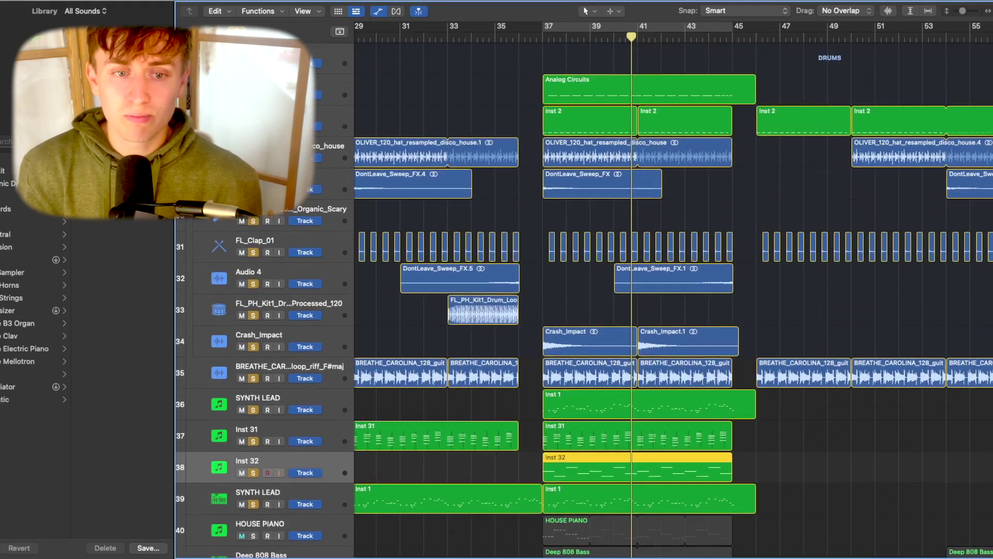
pyautogui.doubleClick(543, 38)
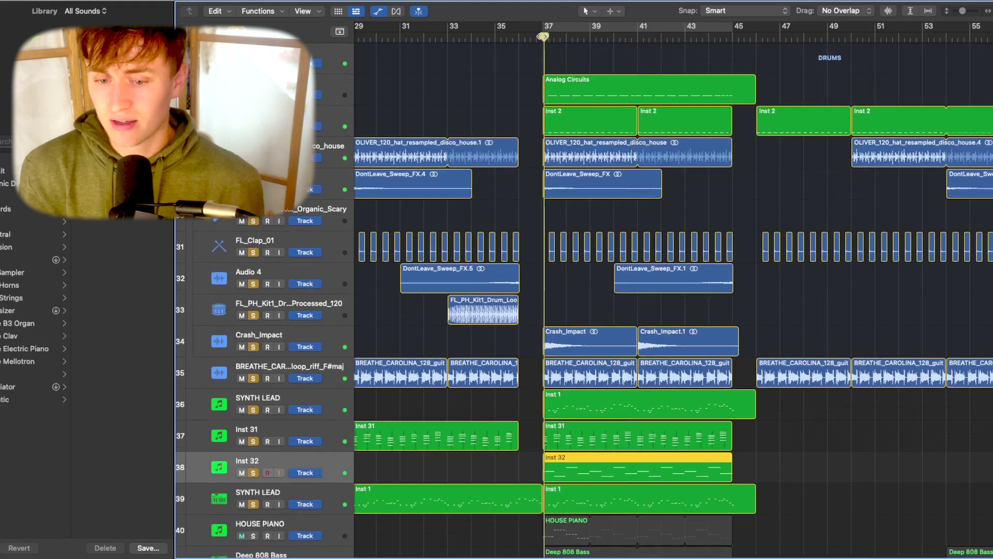
pyautogui.scroll(-3, 565, 98)
pyautogui.scroll(-5, 569, 103)
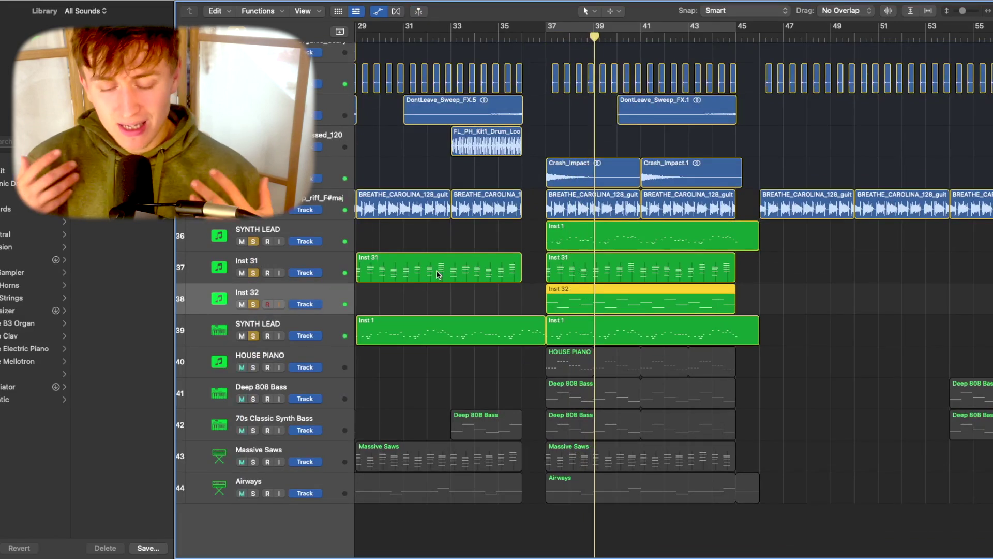
# - Remove the SYNTH LEAD on track 39, Inst 31 and Inst 32 from the solo and replay from bar 37
pyautogui.click(254, 337)
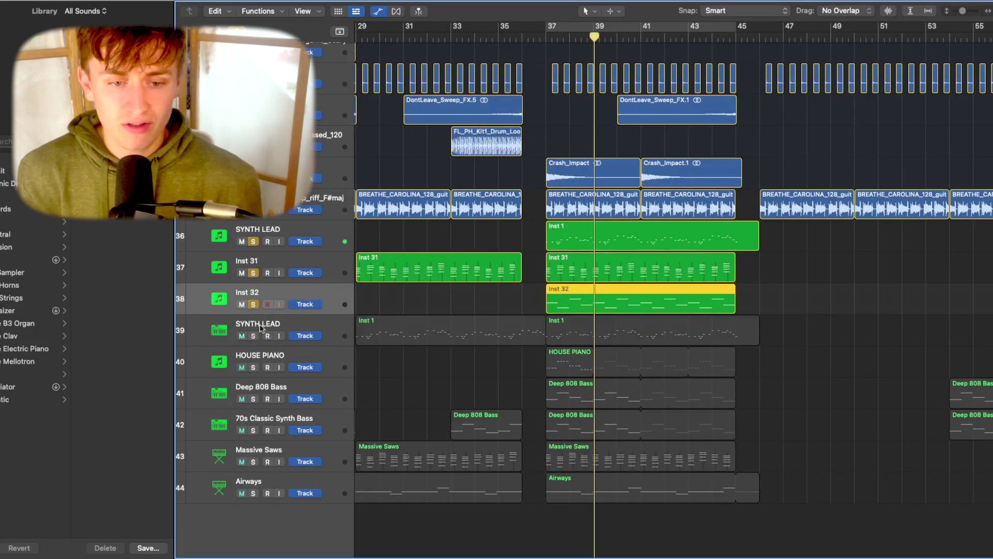
pyautogui.moveTo(253, 273); pyautogui.dragTo(254, 296)
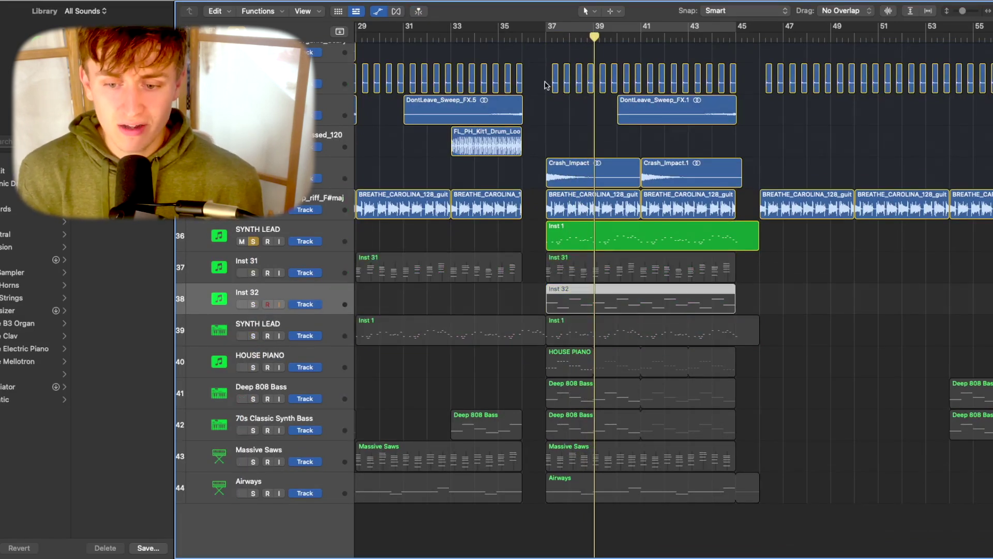
pyautogui.click(550, 40)
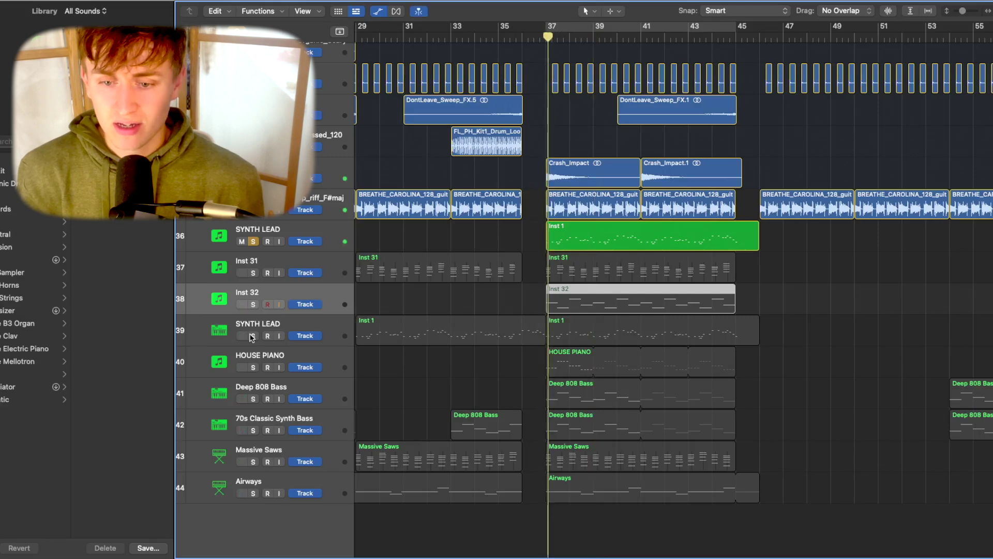
# - Clear all solos, audition the SYNTH LEAD on track 36 alone, and switch the solo to the SYNTH LEAD on track 39
pyautogui.press('ctrl+alt+super+s')
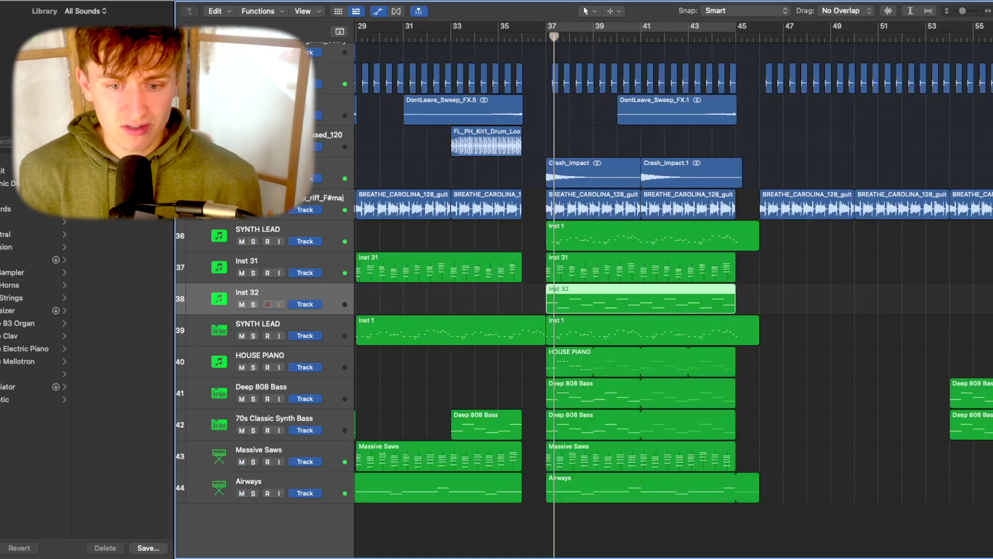
pyautogui.click(253, 241)
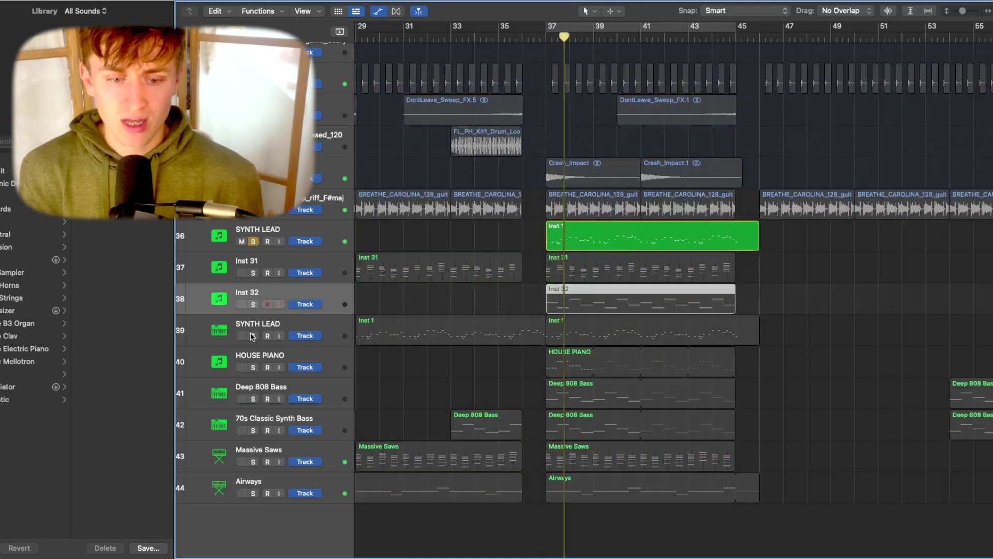
pyautogui.click(253, 242)
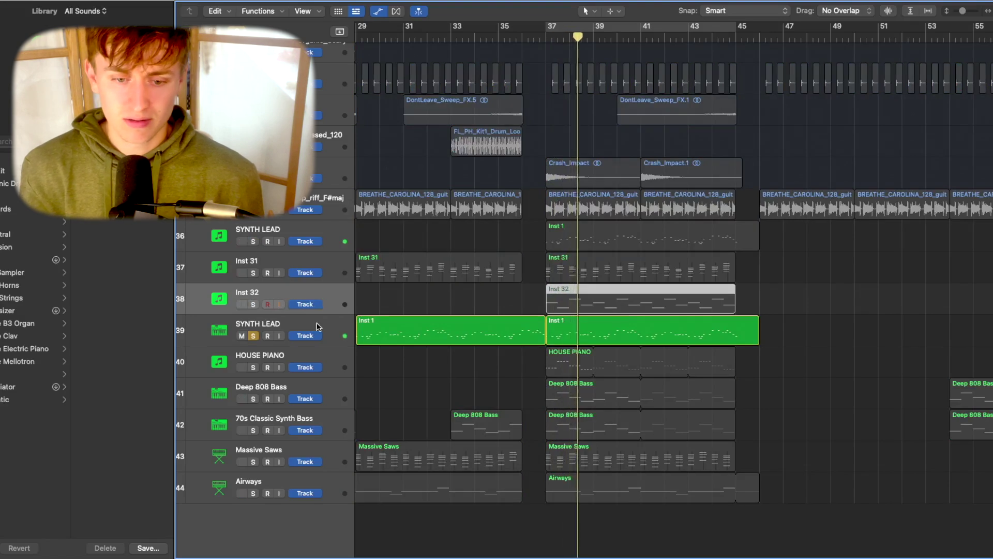
# - Play the soloed SYNTH LEAD on track 39 from bar 29, clear the solo to hear the full mix, and stop playback
pyautogui.hscroll(-3, 317, 326)
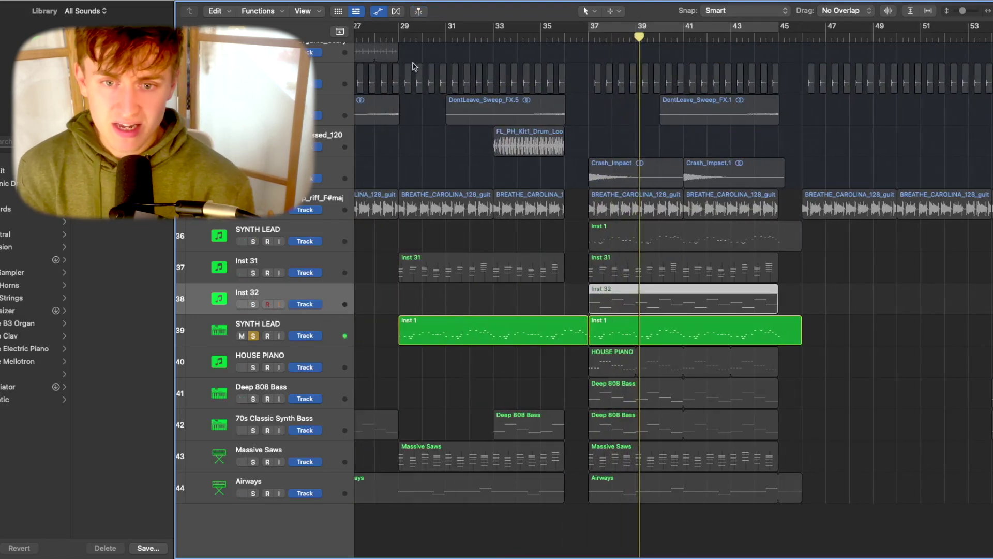
pyautogui.click(403, 40)
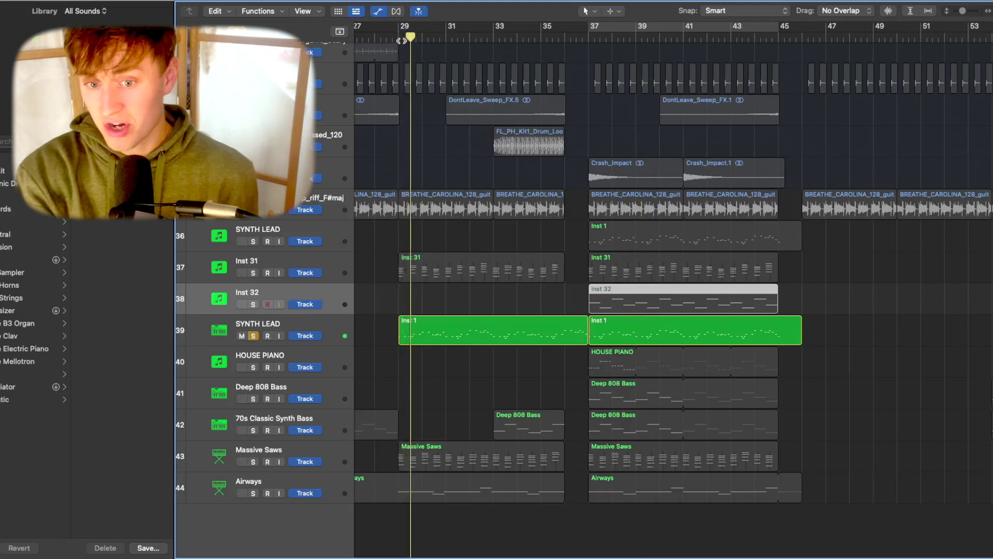
pyautogui.click(237, 30)
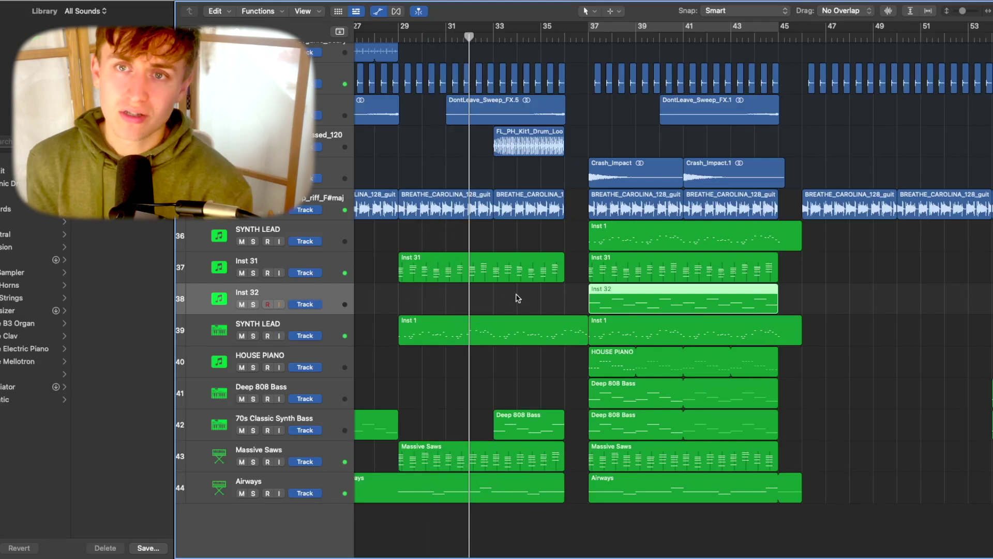
pyautogui.press('space')
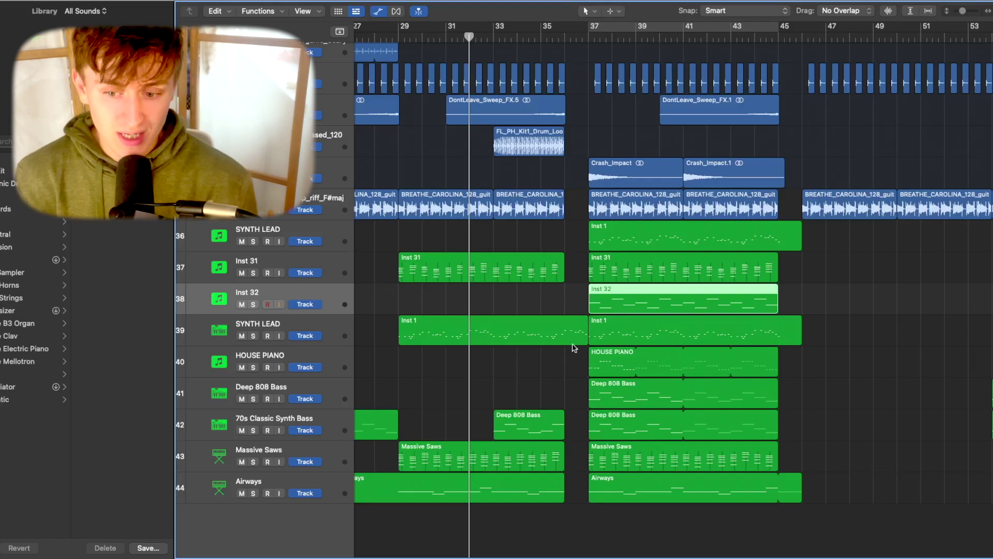
# - Select and solo HOUSE PIANO on track 40 and play it from around bar 37
pyautogui.click(253, 367)
pyautogui.click(310, 357)
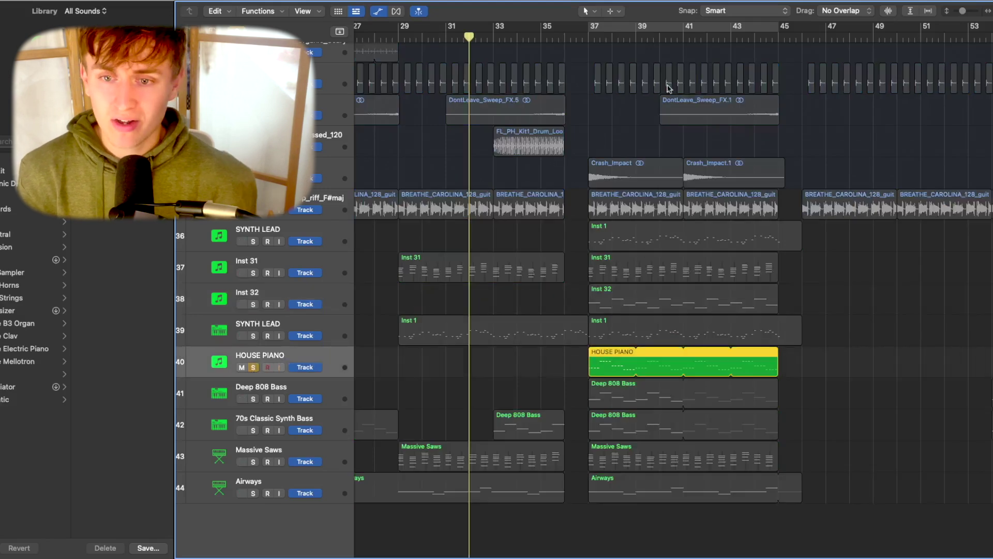
pyautogui.click(585, 37)
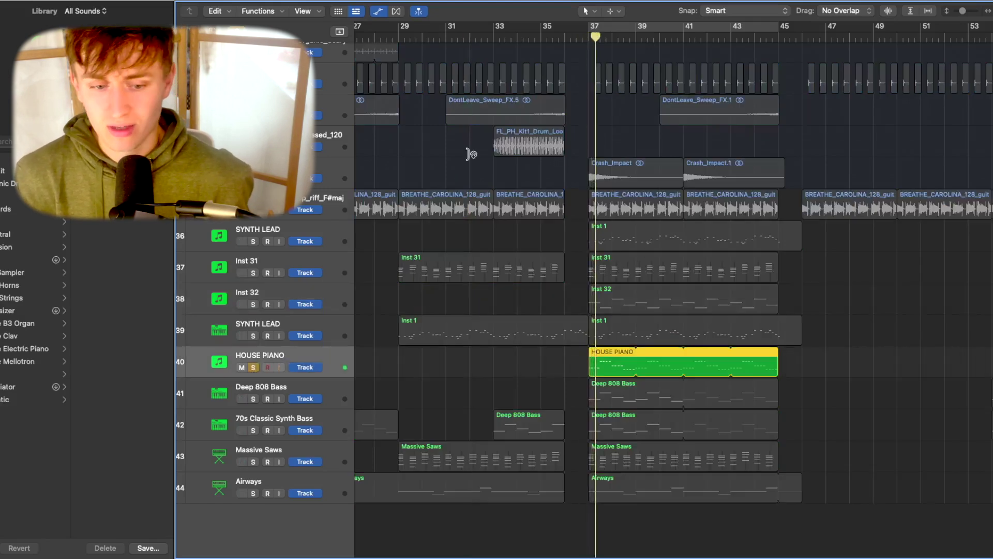
# - Inspect the Utopia Electric Bump preset in HOUSE PIANO's Kontakt instrument, close its window, and replay the soloed track from bar 37
pyautogui.press('x')
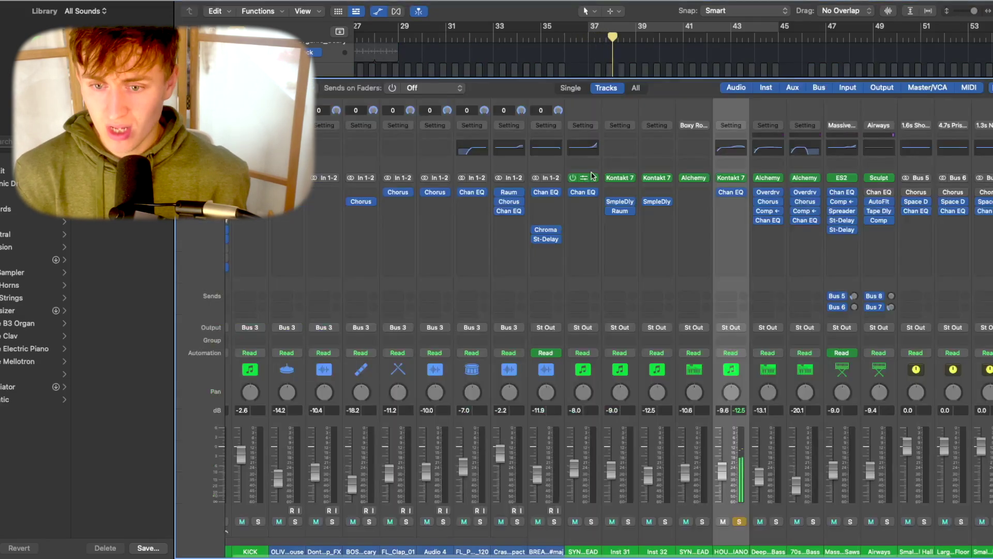
pyautogui.click(731, 178)
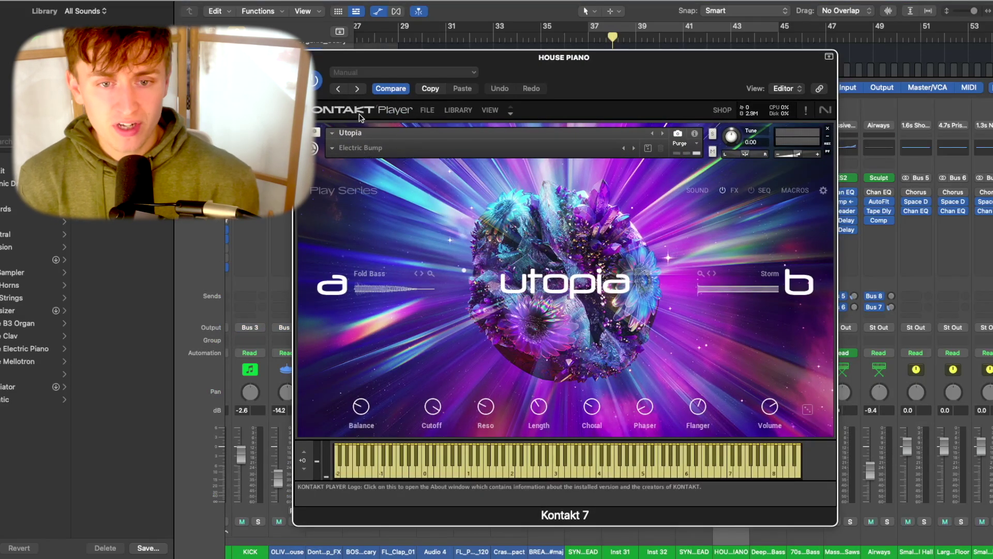
pyautogui.click(304, 57)
pyautogui.press('x')
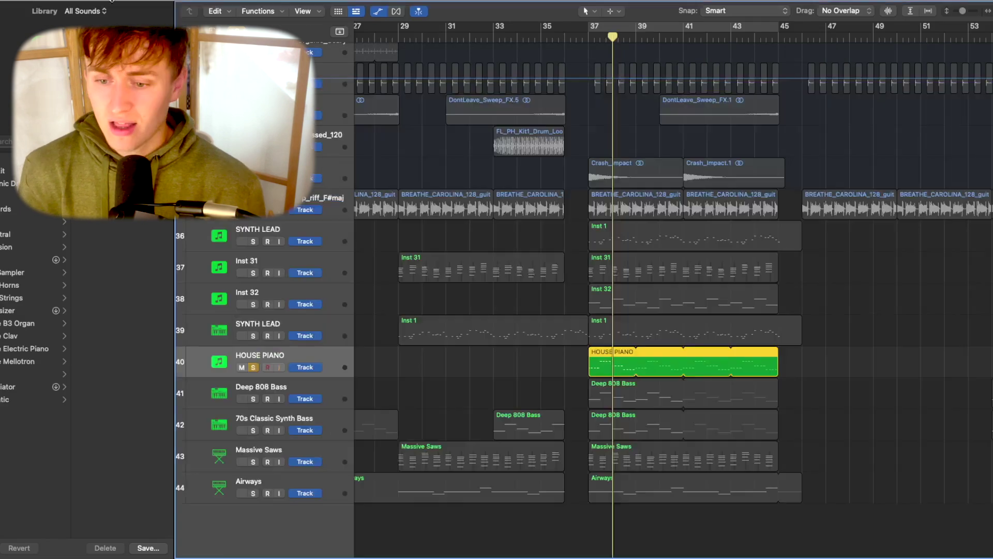
pyautogui.click(588, 37)
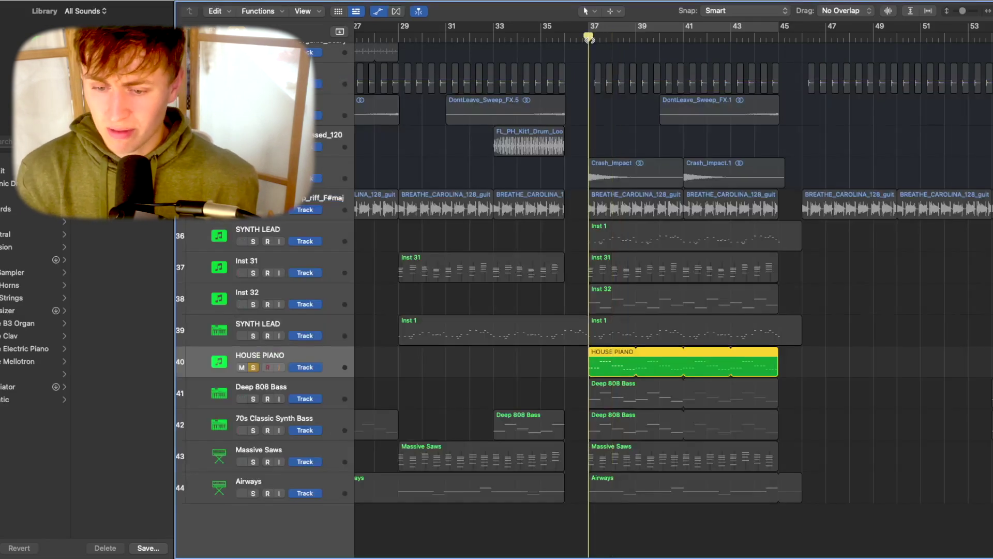
pyautogui.press('space')
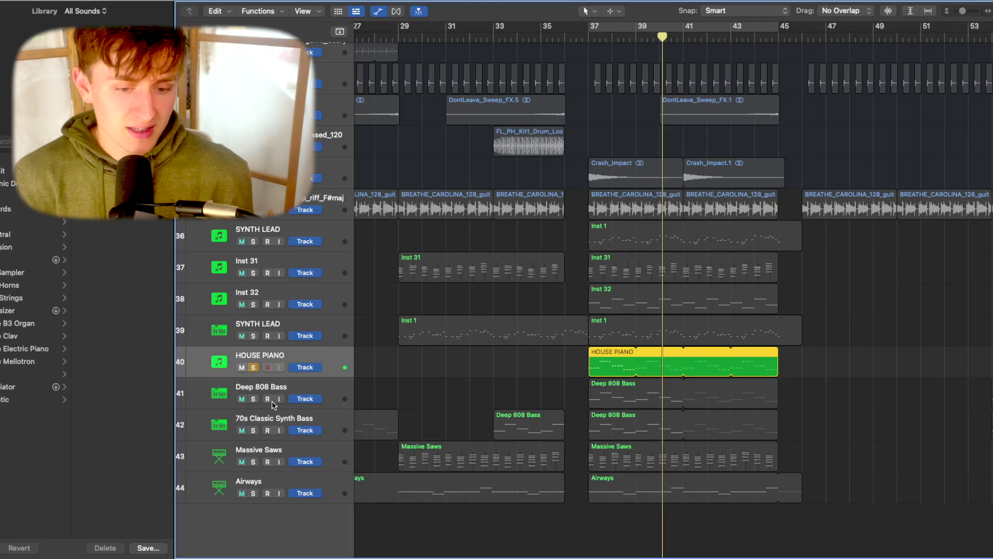
# - Solo Deep 808 Bass on track 41 alongside HOUSE PIANO, play both from bar 37, and select the bass track
pyautogui.click(253, 399)
pyautogui.moveTo(581, 37); pyautogui.dragTo(589, 37)
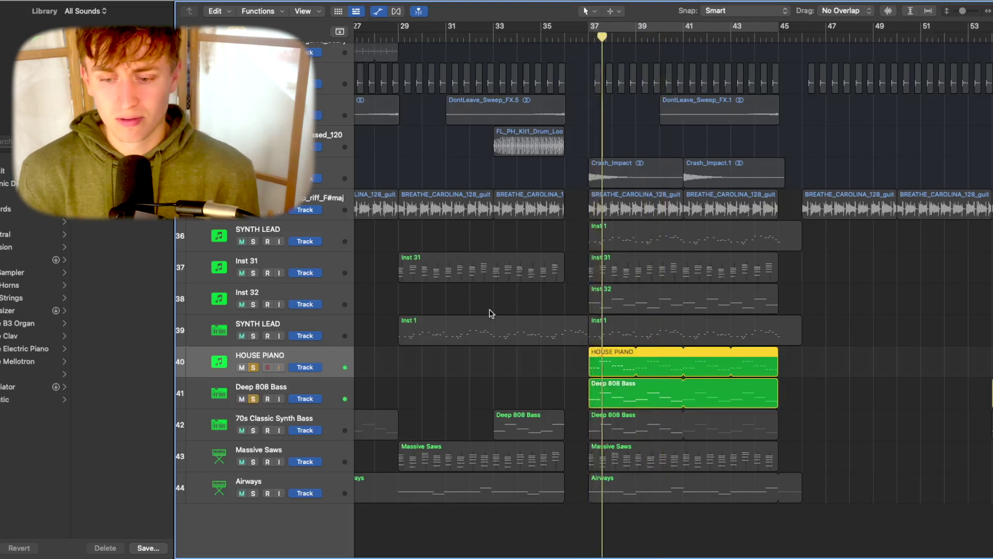
pyautogui.click(326, 386)
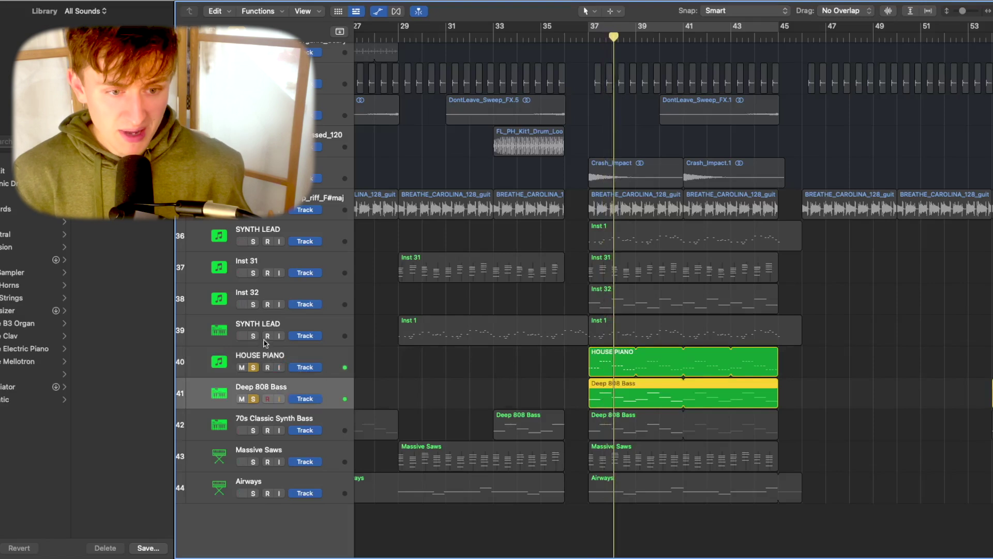
# - Inspect the Deep 808 Bass preset in track 41's Alchemy instrument, touch its Attack control, and close the instrument window and mixer
pyautogui.press('x')
pyautogui.moveTo(771, 178)
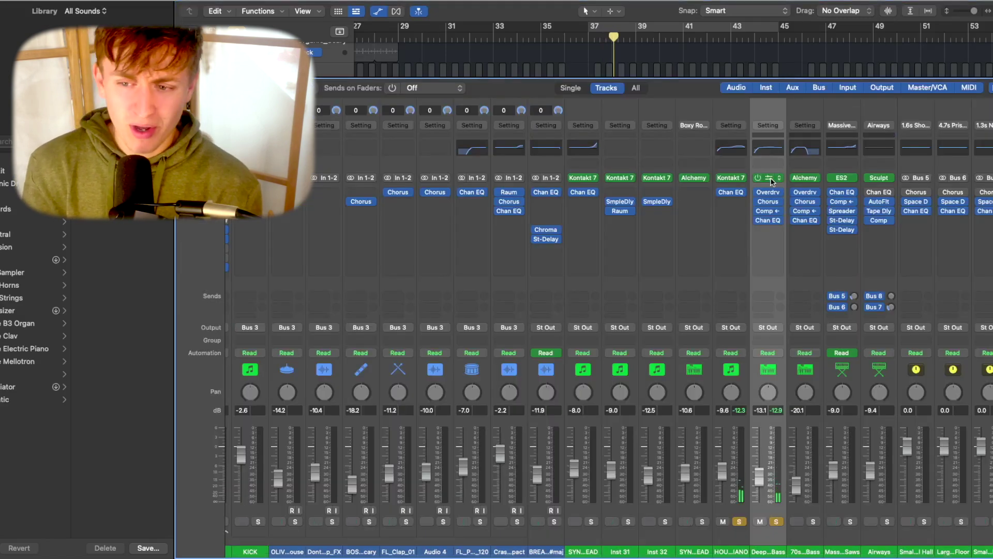
pyautogui.click(771, 179)
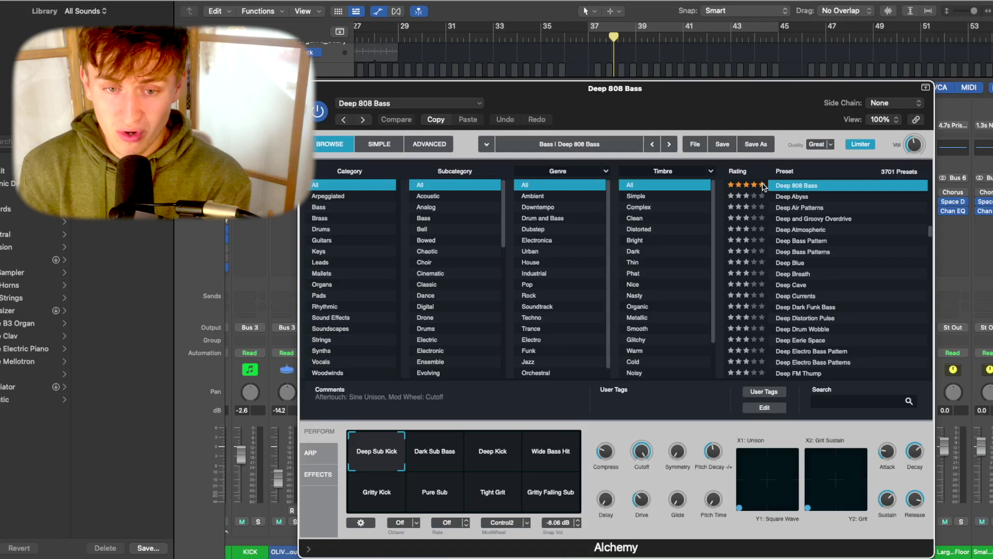
pyautogui.moveTo(877, 457)
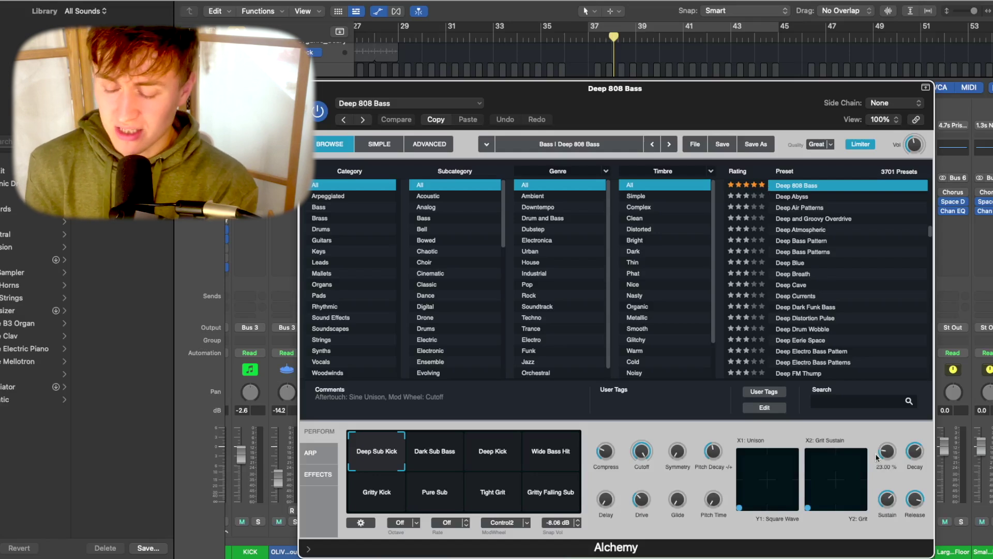
pyautogui.moveTo(888, 455)
pyautogui.mouseDown()
pyautogui.moveTo(887, 464)
pyautogui.moveTo(888, 455)
pyautogui.mouseUp()
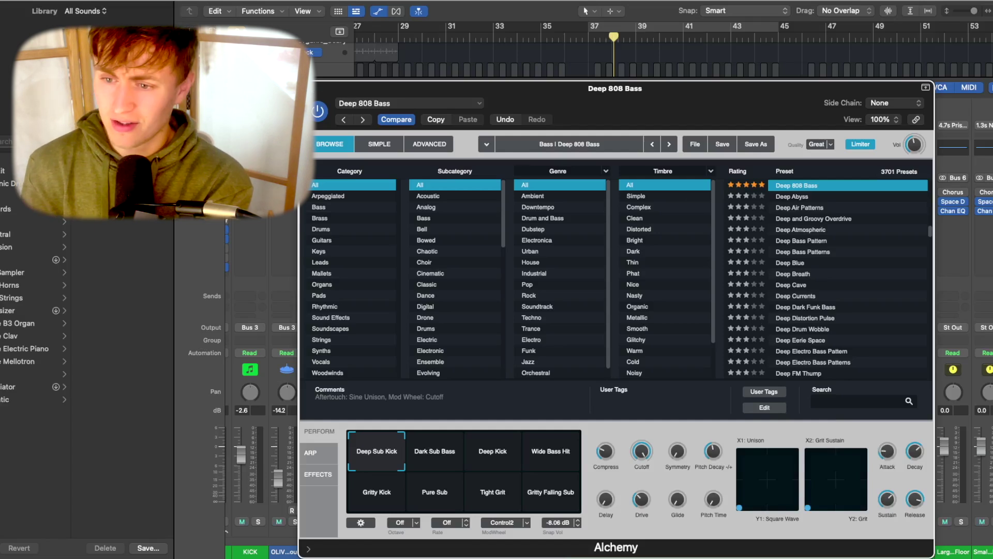
pyautogui.click(309, 88)
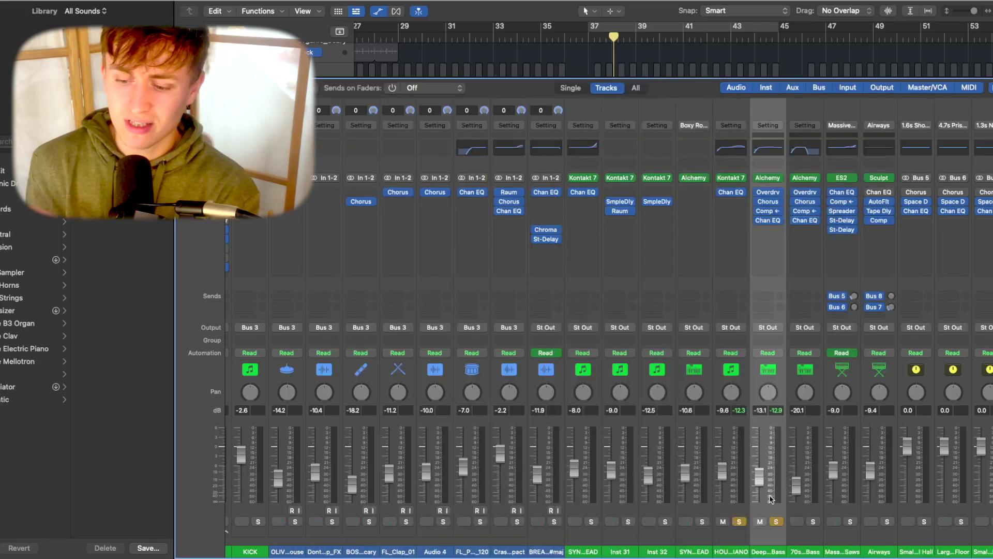
pyautogui.hscroll(3, 771, 498)
pyautogui.press('x')
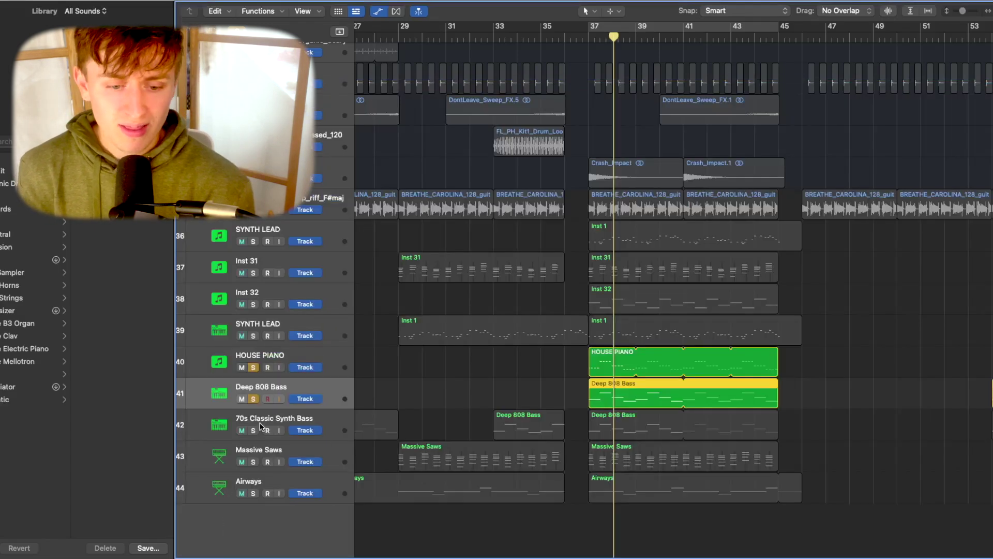
# - Solo 70s Classic Synth Bass on track 42, play it with HOUSE PIANO and Deep 808 Bass from bar 37, and unsolo those two
pyautogui.click(261, 425)
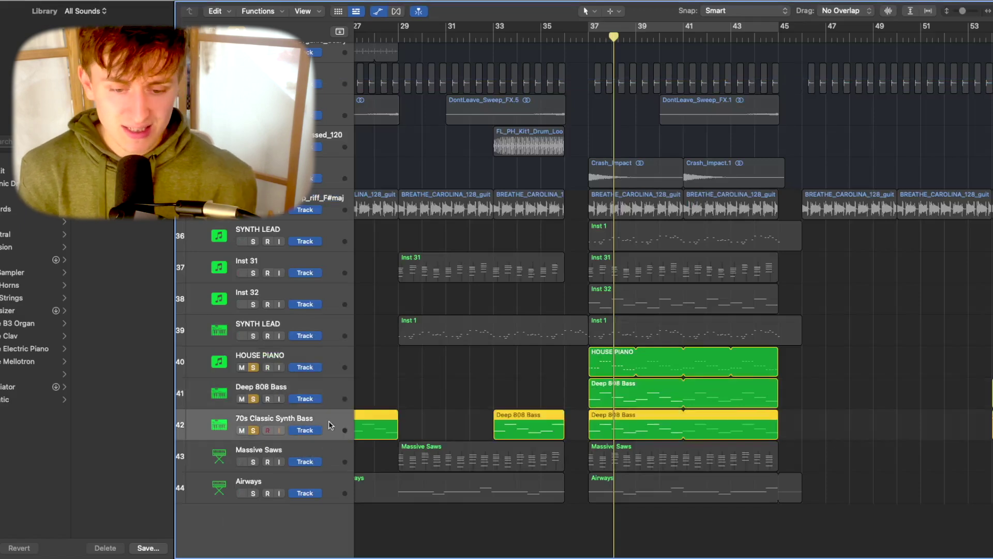
pyautogui.press('x')
pyautogui.press('x')
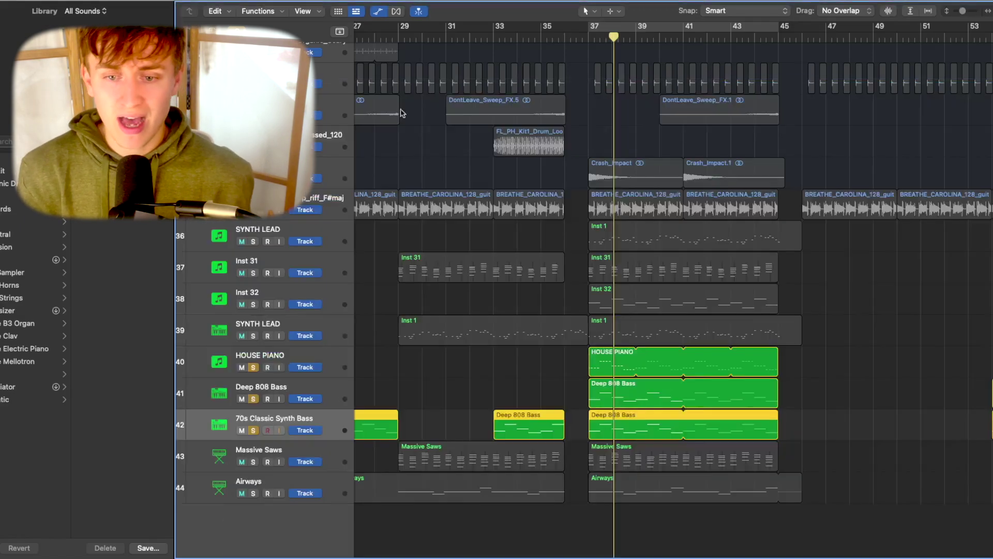
pyautogui.press('space')
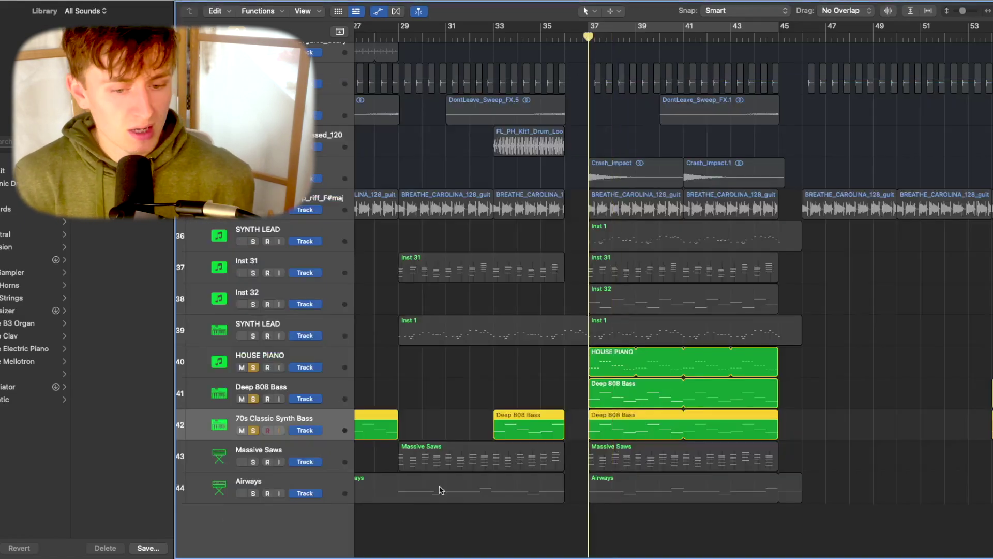
pyautogui.press('space')
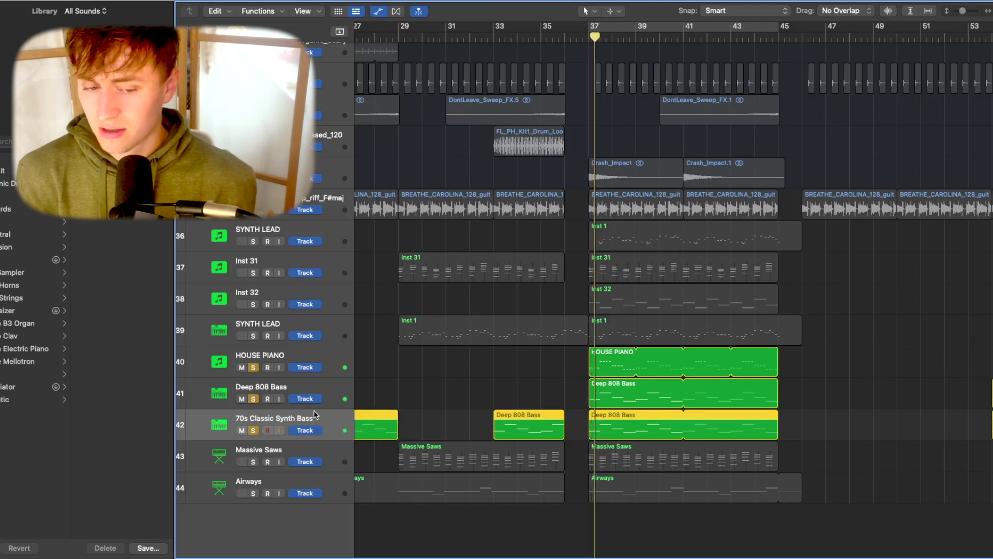
pyautogui.click(254, 398)
pyautogui.click(253, 367)
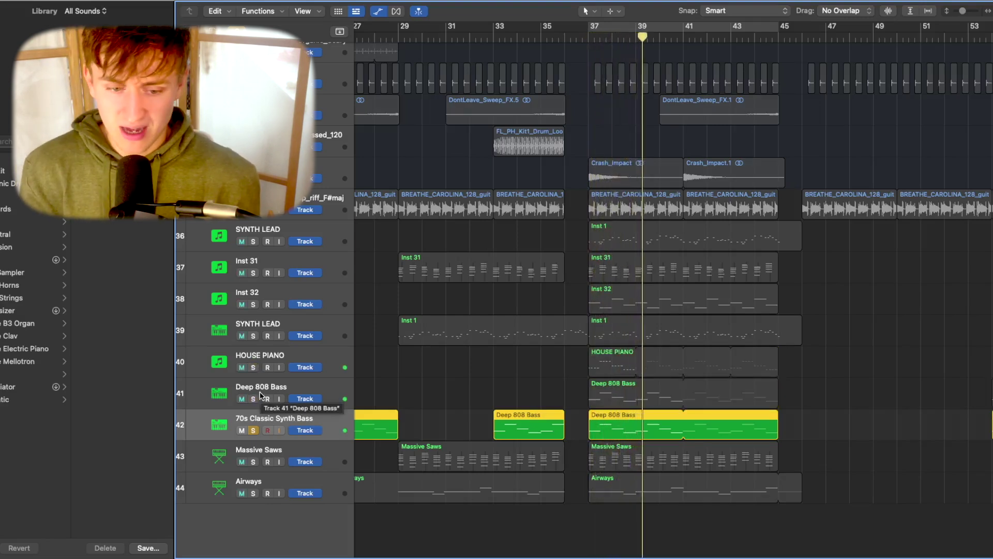
# - Open the Compressor on the 70s Classic Synth Bass channel and choose KICK (Inst 2) as its side-chain source
pyautogui.press('x')
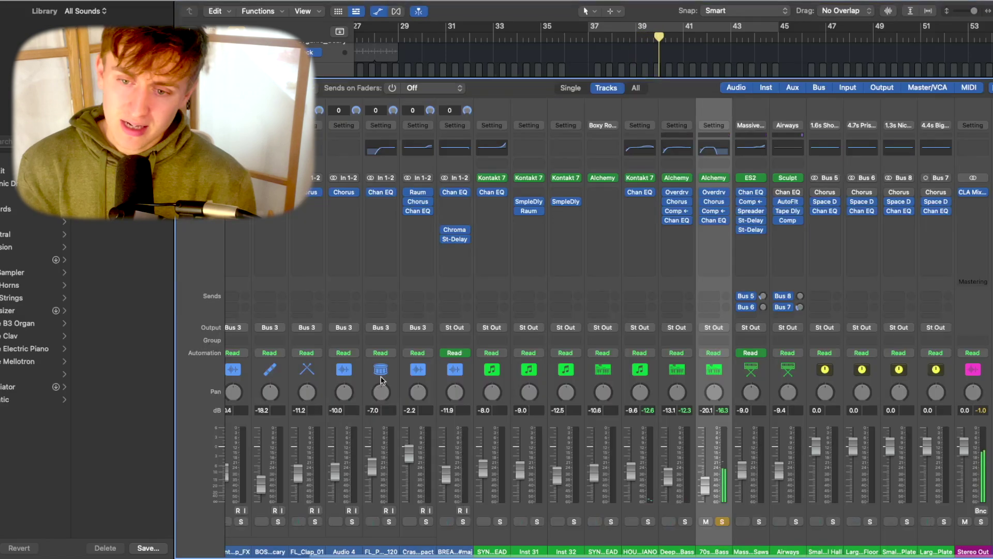
pyautogui.click(718, 211)
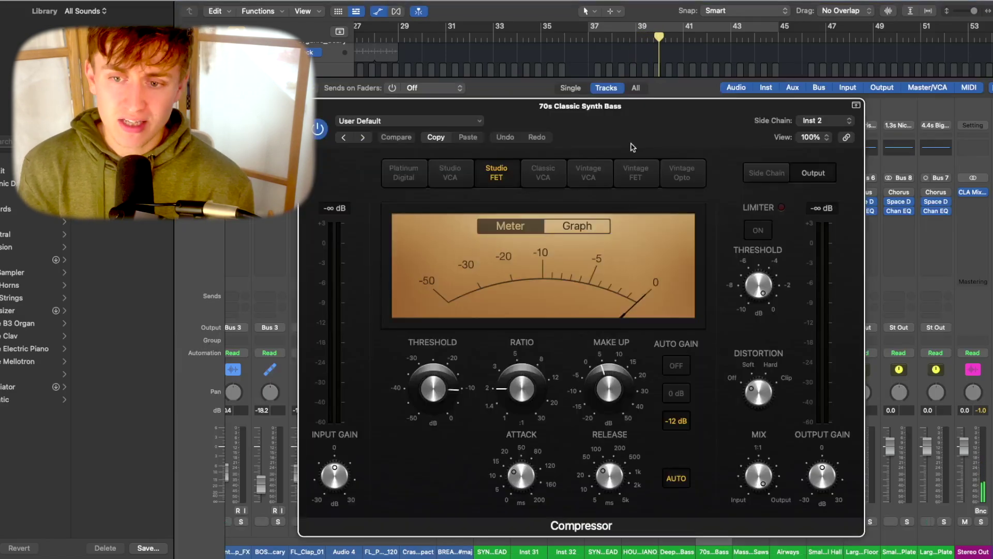
pyautogui.moveTo(631, 147); pyautogui.dragTo(527, 93)
pyautogui.click(711, 68)
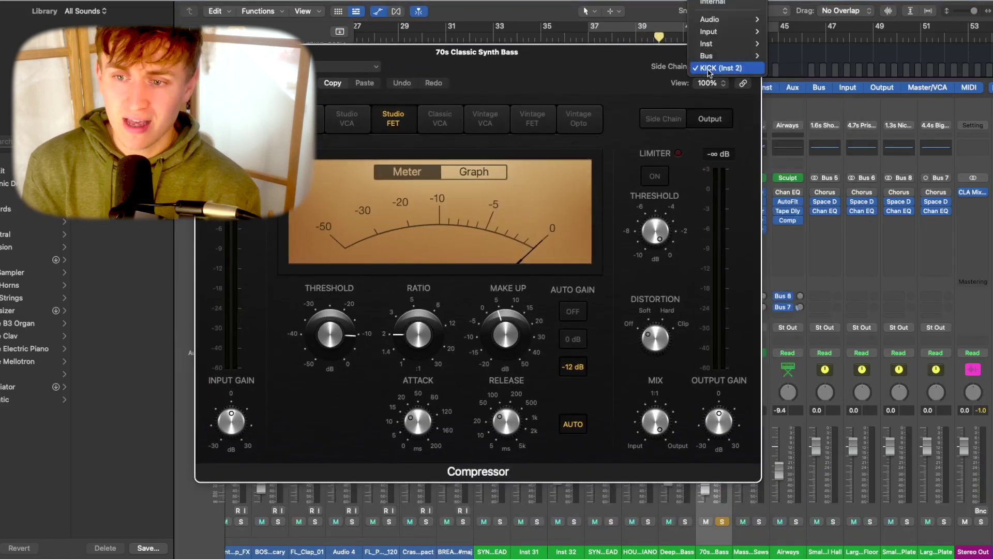
pyautogui.click(728, 69)
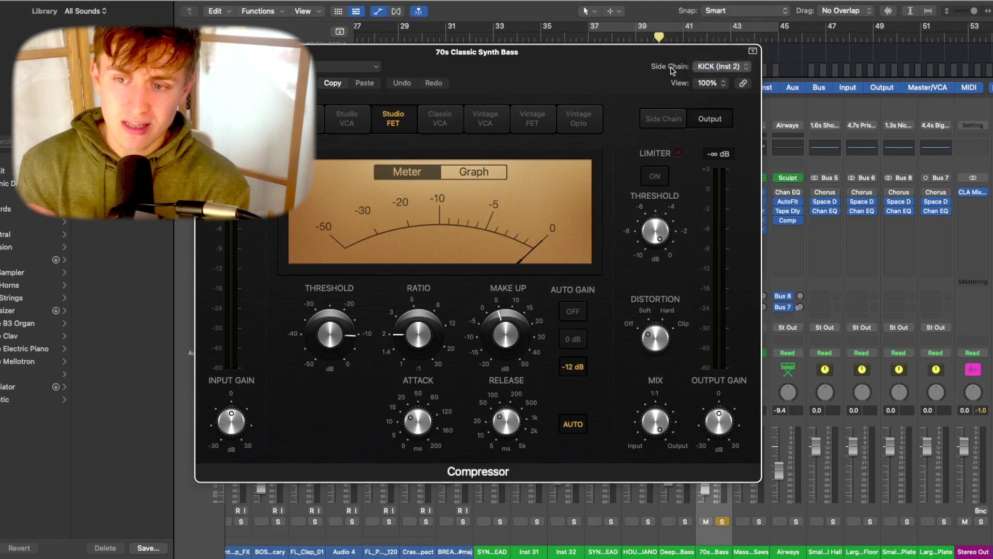
pyautogui.click(719, 68)
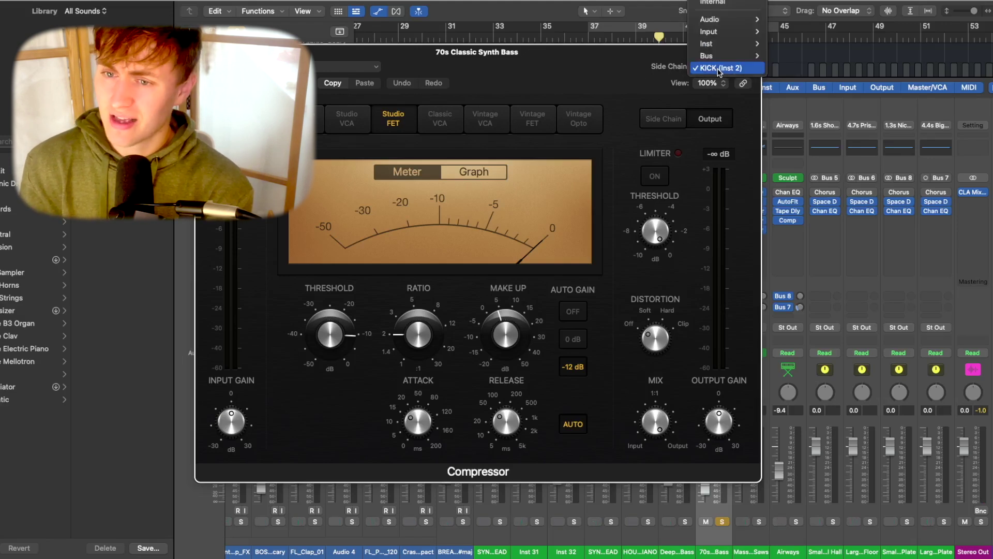
pyautogui.moveTo(722, 46)
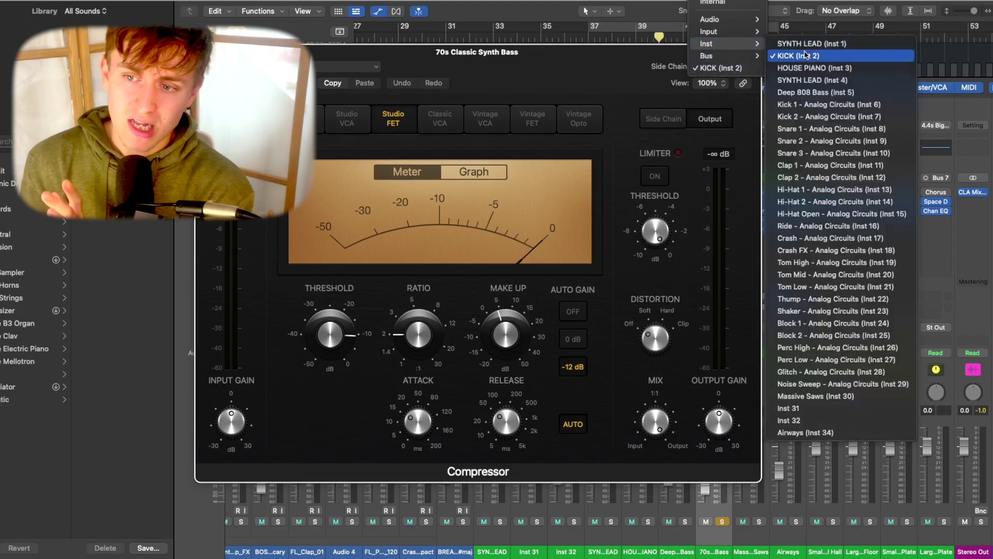
pyautogui.click(694, 69)
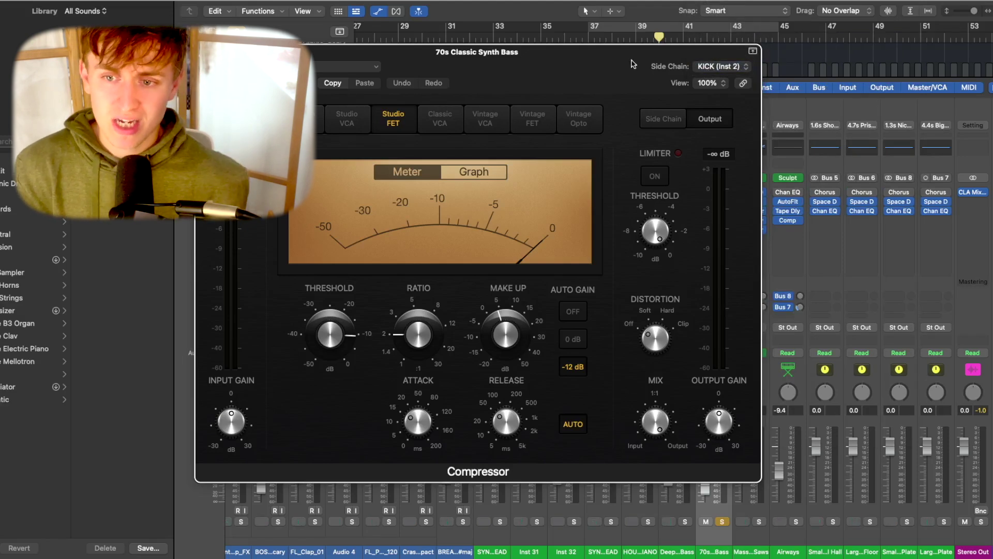
# - Play the soloed 70s Classic Synth Bass from bar 37 to watch its compressor meter, stop, and close the plug-in and mixer
pyautogui.click(598, 39)
pyautogui.press('space')
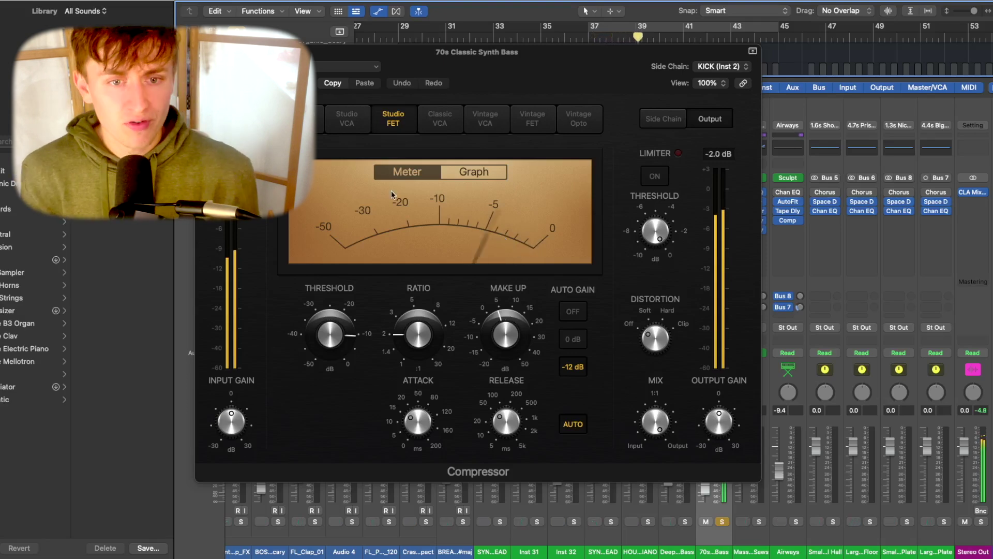
pyautogui.press('space')
pyautogui.press('super+w')
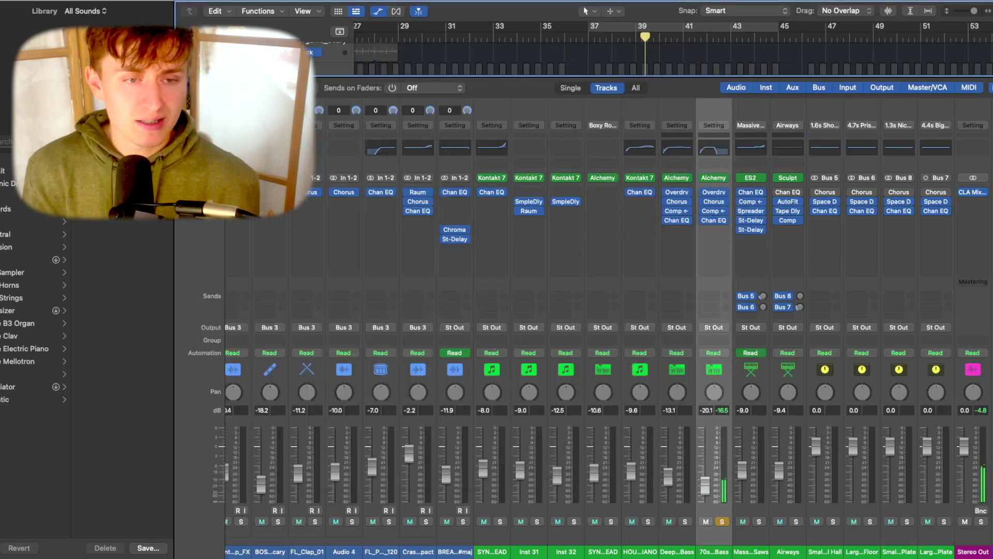
pyautogui.press('x')
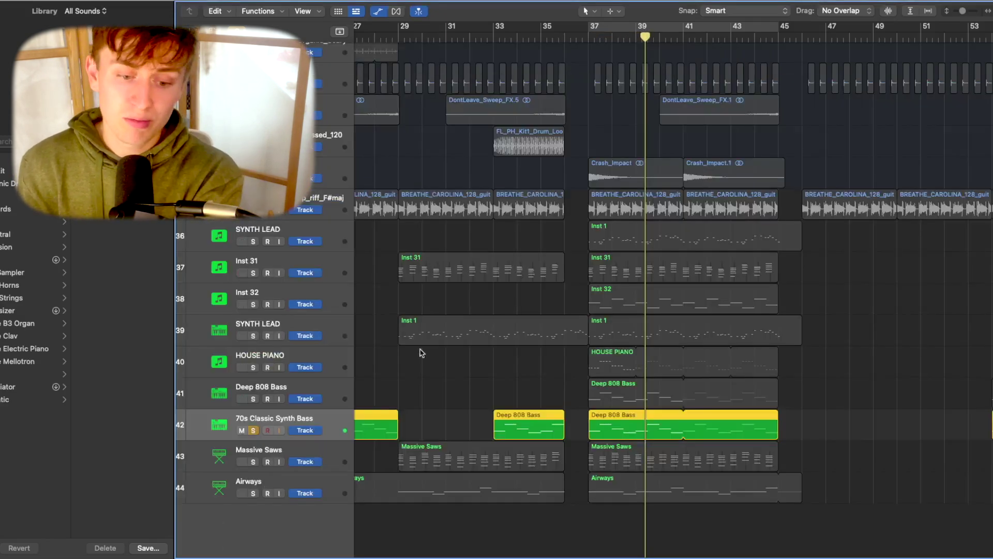
# - Solo HOUSE PIANO and Deep 808 Bass alongside 70s Classic Synth Bass and play the three tracks from bar 37
pyautogui.click(254, 461)
pyautogui.click(256, 431)
pyautogui.click(253, 429)
pyautogui.click(253, 399)
pyautogui.click(253, 367)
pyautogui.click(253, 461)
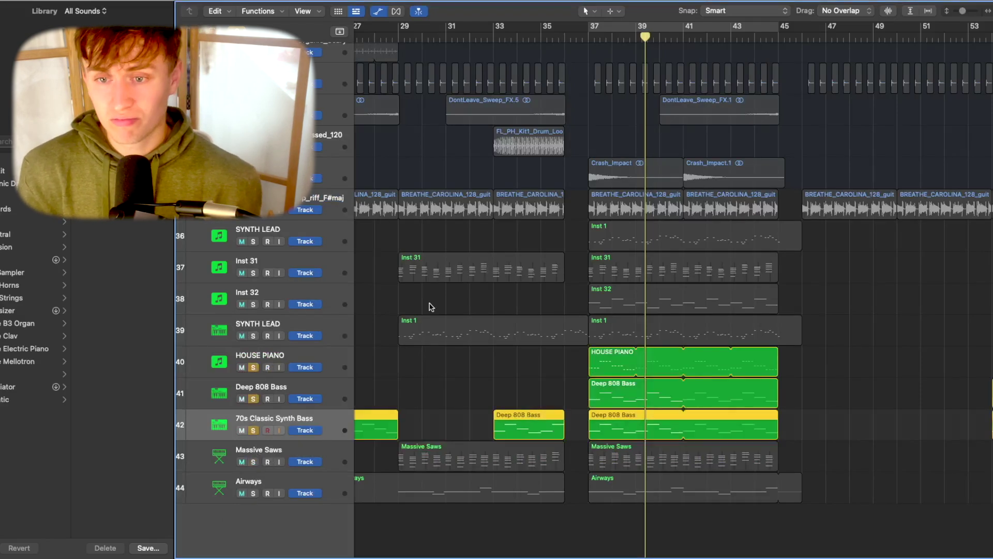
pyautogui.click(590, 37)
pyautogui.press('space')
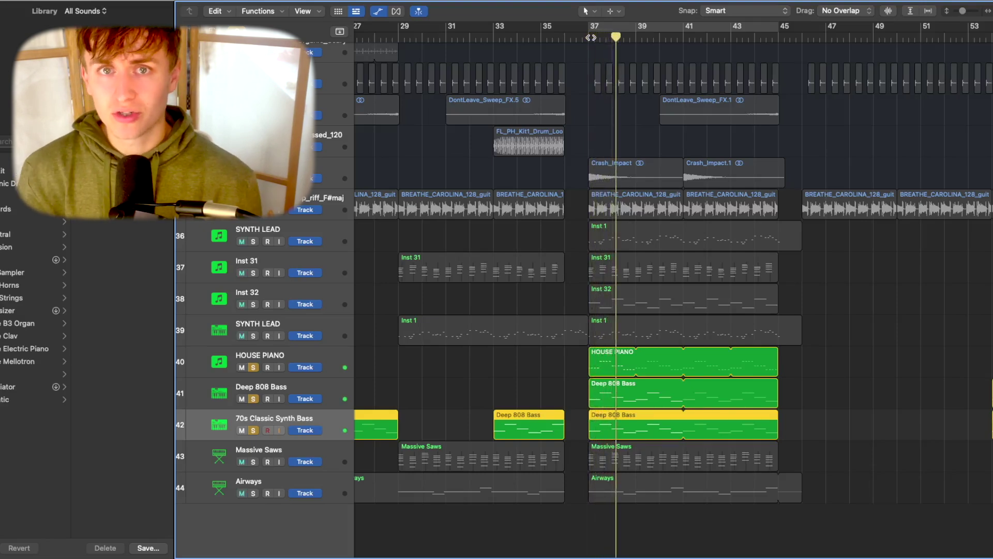
# - Solo Massive Saws on track 43 and clear the solos on HOUSE PIANO, Deep 808 Bass and 70s Classic Synth Bass
pyautogui.click(253, 462)
pyautogui.moveTo(255, 423); pyautogui.dragTo(254, 357)
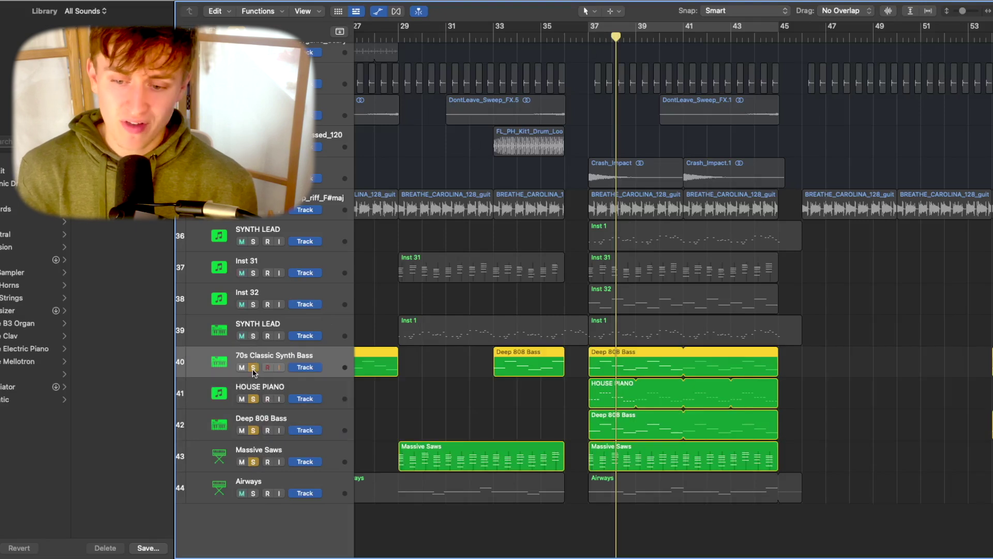
pyautogui.press('super+z')
pyautogui.moveTo(253, 367); pyautogui.dragTo(253, 431)
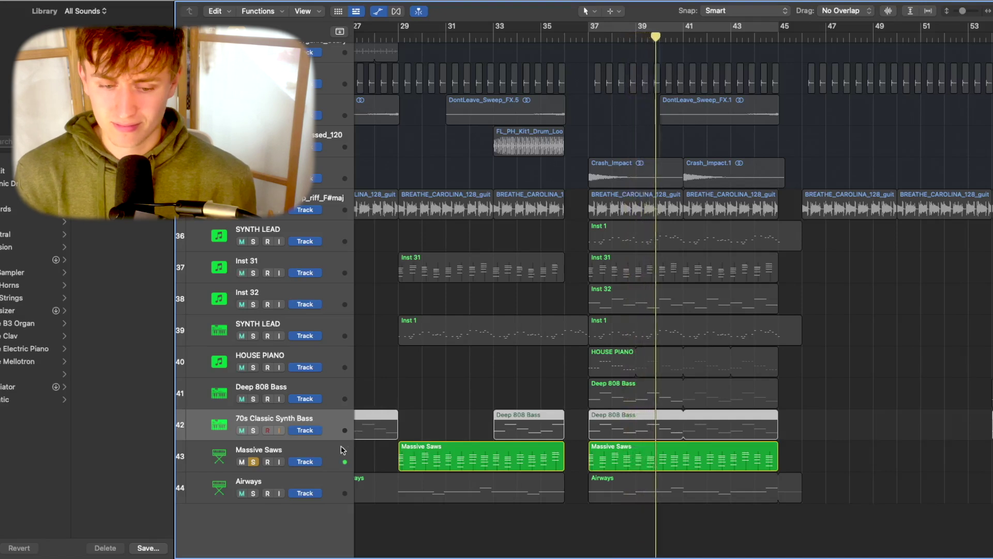
# - Inspect the Massive Saws channel's ES2 instrument, find the Massive Saws patch in the library list, and close the instrument window
pyautogui.press('x')
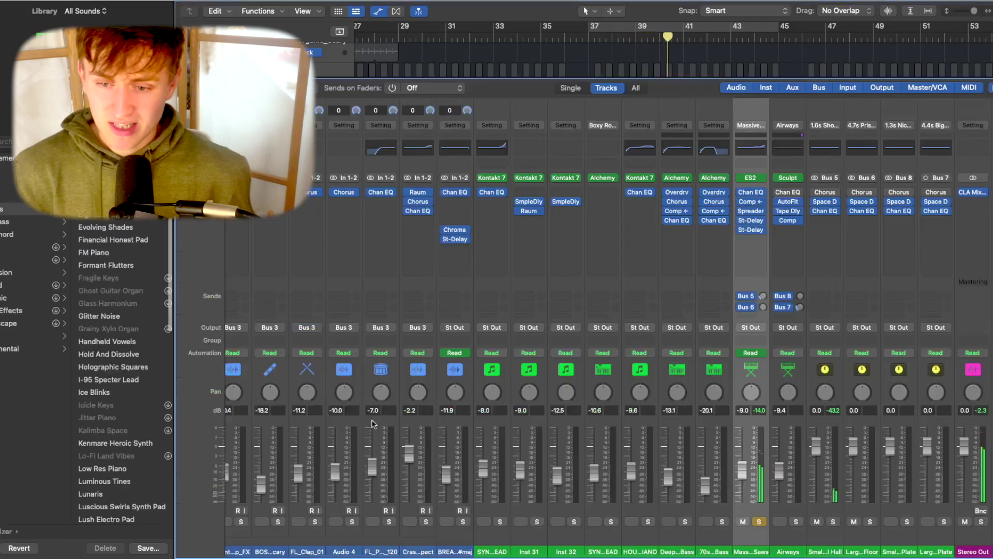
pyautogui.click(751, 177)
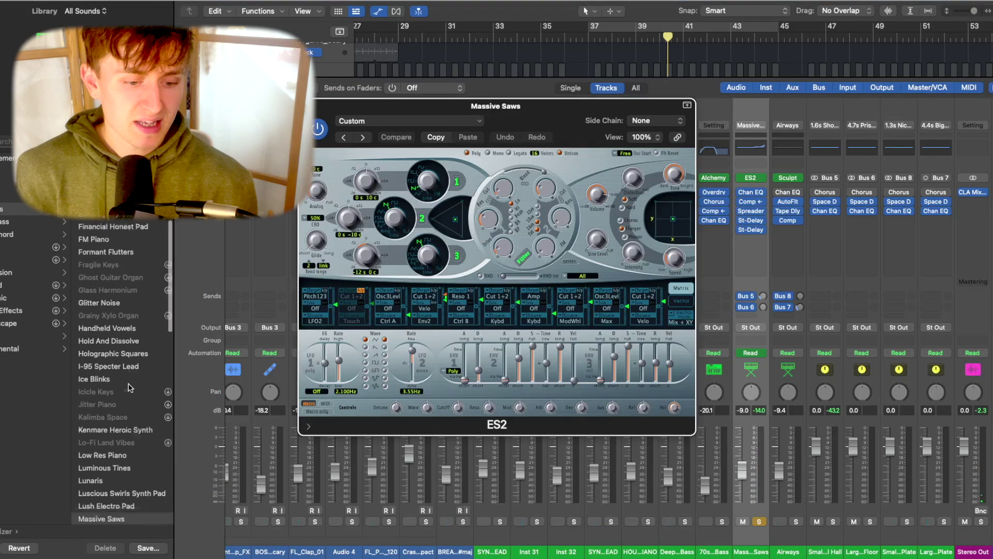
pyautogui.scroll(-6, 130, 387)
pyautogui.scroll(-10, 129, 387)
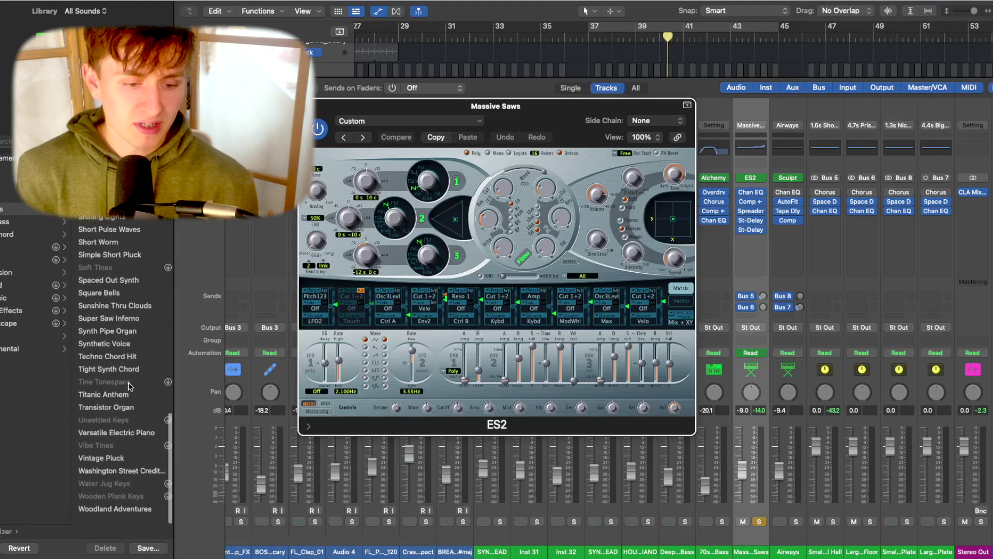
pyautogui.scroll(10, 131, 380)
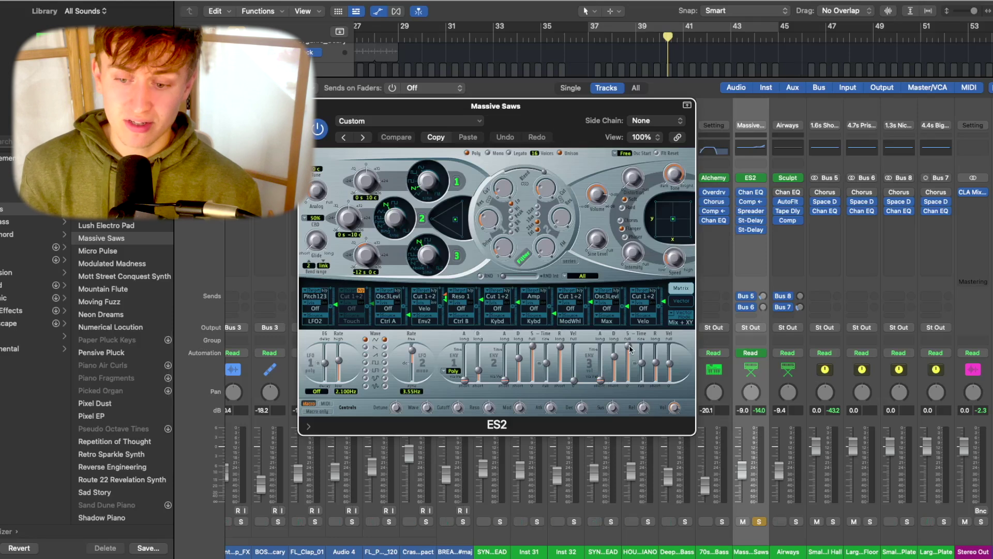
pyautogui.press('super+w')
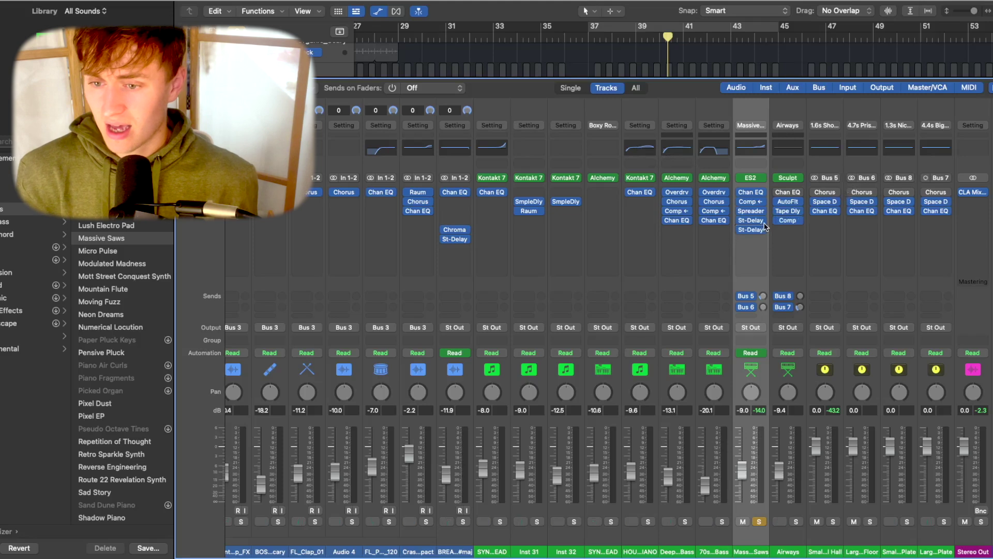
# - Check the side-chain setting in the Massive Saws channel's Compressor and close the plug-in window and mixer
pyautogui.click(755, 202)
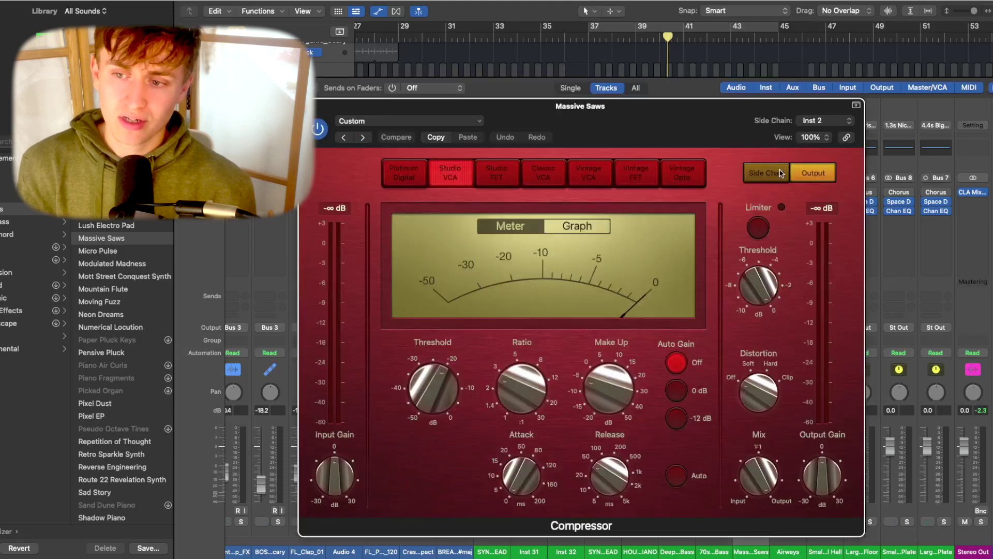
pyautogui.click(310, 106)
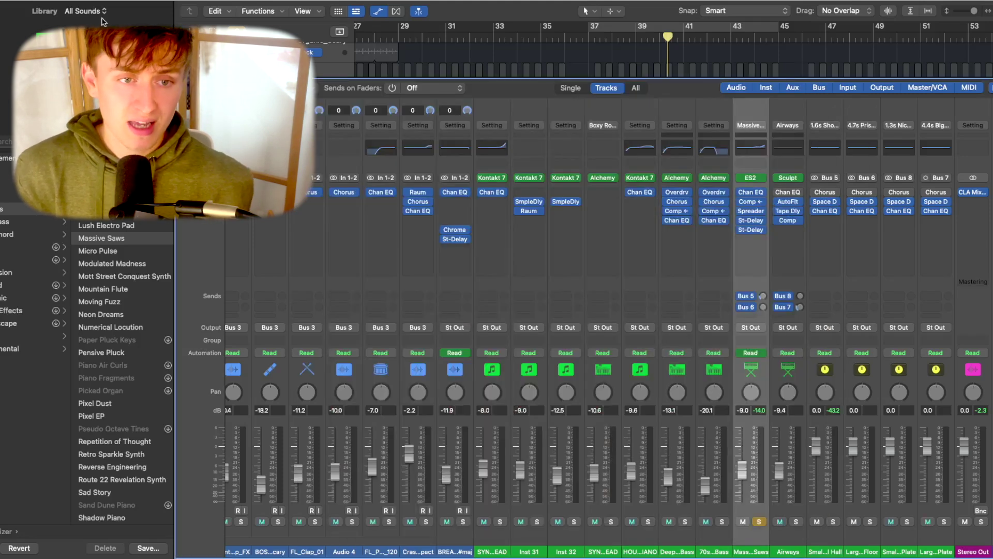
pyautogui.press('x')
# - Solo 70s Classic Synth Bass with Massive Saws to hear both from bar 37, and extend the solo to all tracks above
pyautogui.click(595, 35)
pyautogui.click(253, 430)
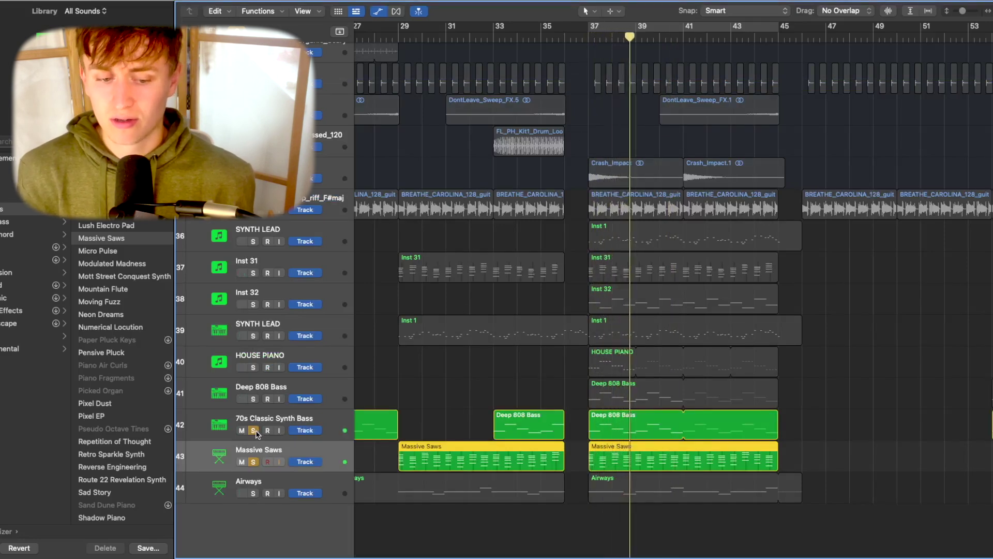
pyautogui.click(254, 457)
pyautogui.moveTo(253, 461); pyautogui.dragTo(253, 47)
# - Unsolo Massive Saws and play the other soloed tracks from bar 37 to hear the mix without it
pyautogui.click(588, 50)
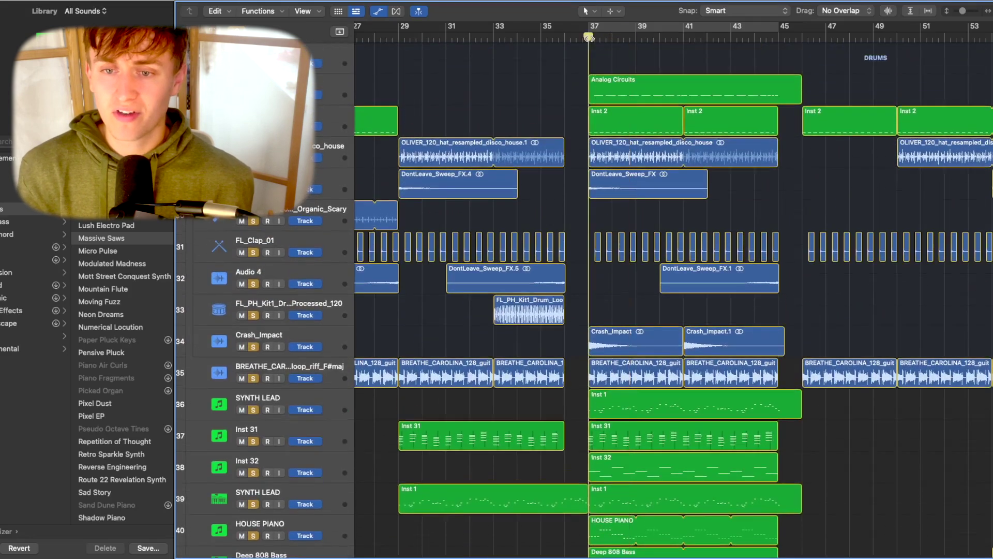
pyautogui.scroll(-5, 518, 243)
pyautogui.click(254, 462)
pyautogui.press('space')
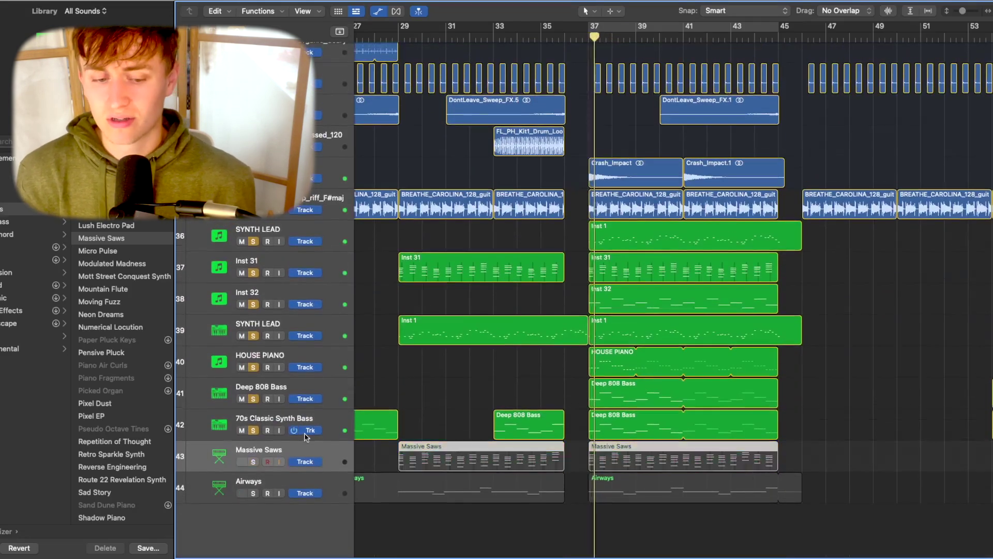
# - Solo Massive Saws again during playback to hear it together with the other soloed tracks
pyautogui.click(254, 462)
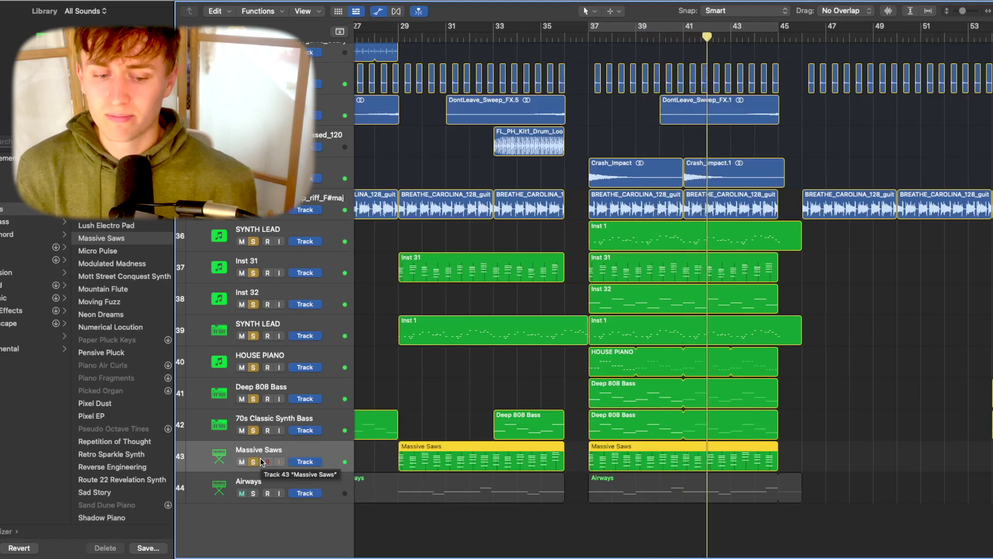
pyautogui.click(268, 460)
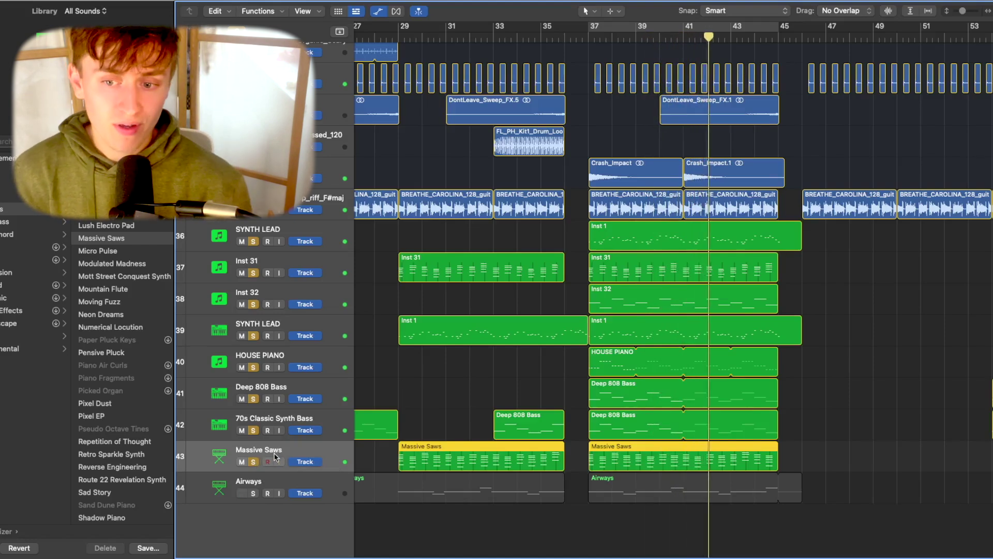
pyautogui.click(279, 460)
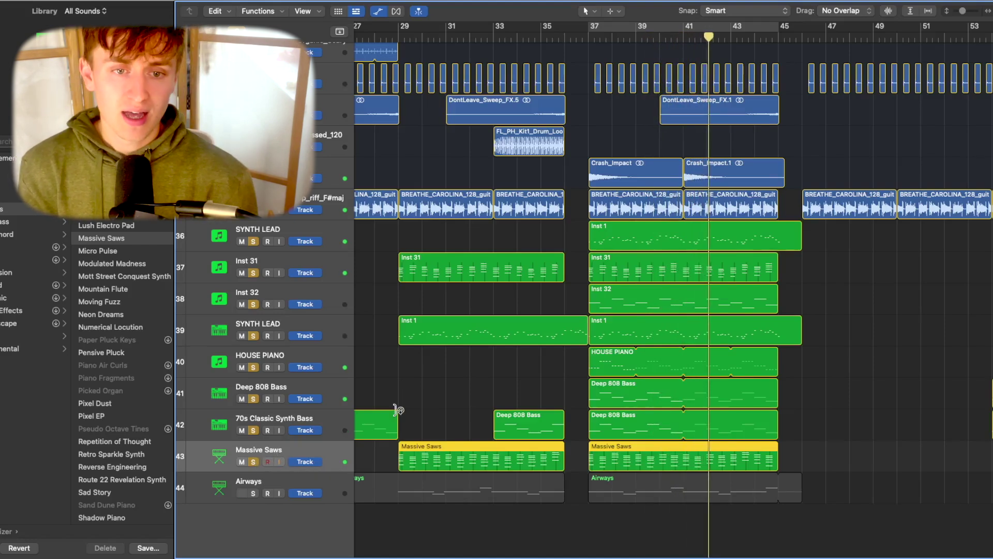
pyautogui.hscroll(-2, 409, 406)
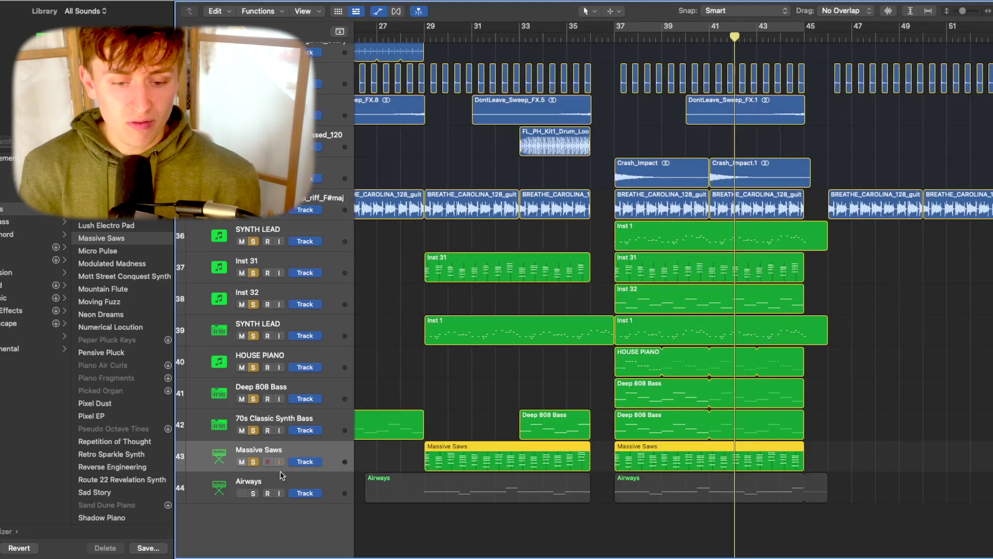
# - Clear the existing solos and play the Airways track alone from bar 37
pyautogui.click(255, 486)
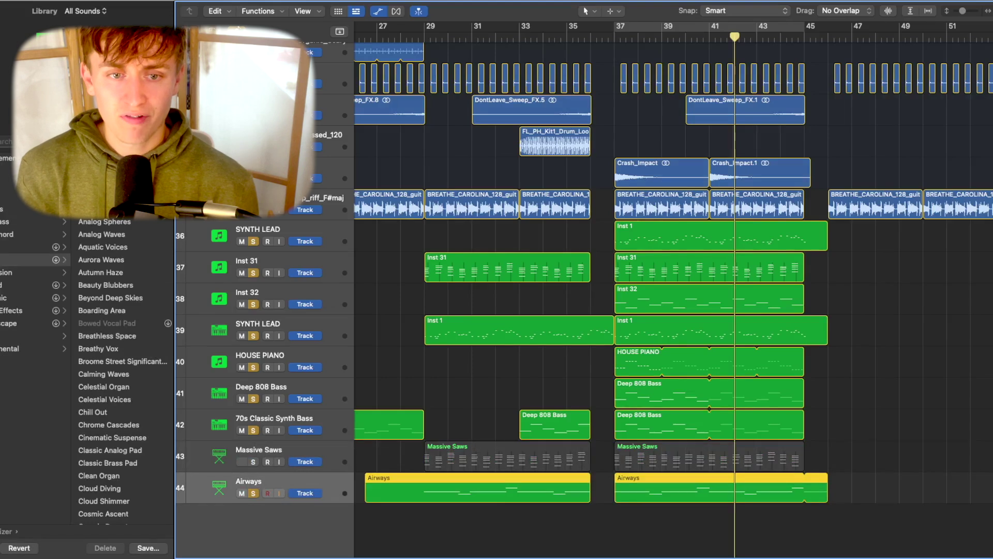
pyautogui.click(238, 29)
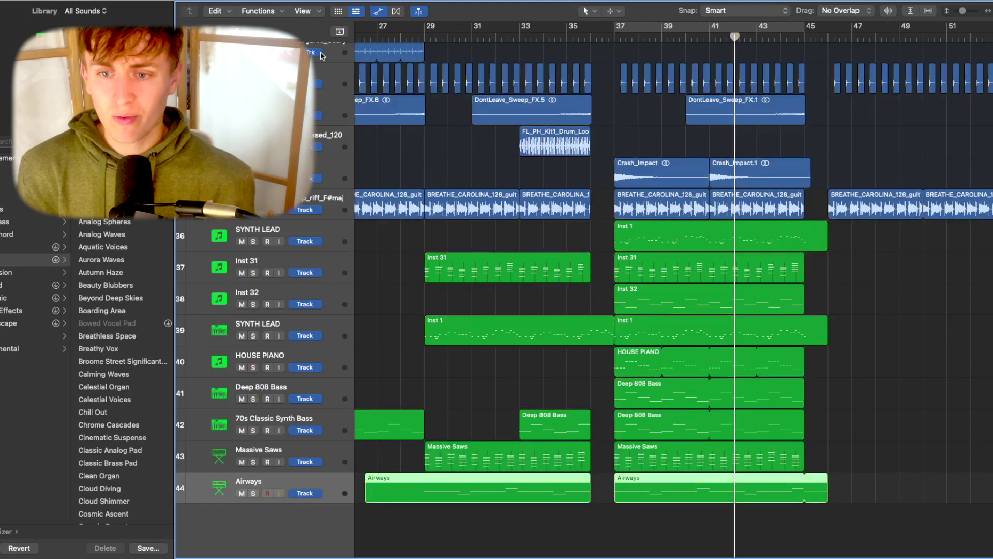
pyautogui.click(612, 34)
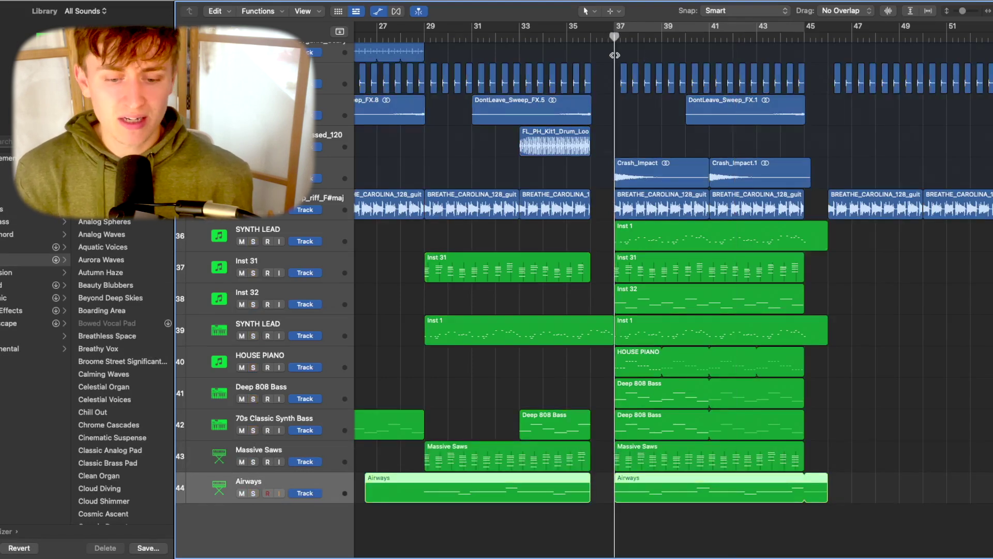
pyautogui.press('space')
pyautogui.click(254, 493)
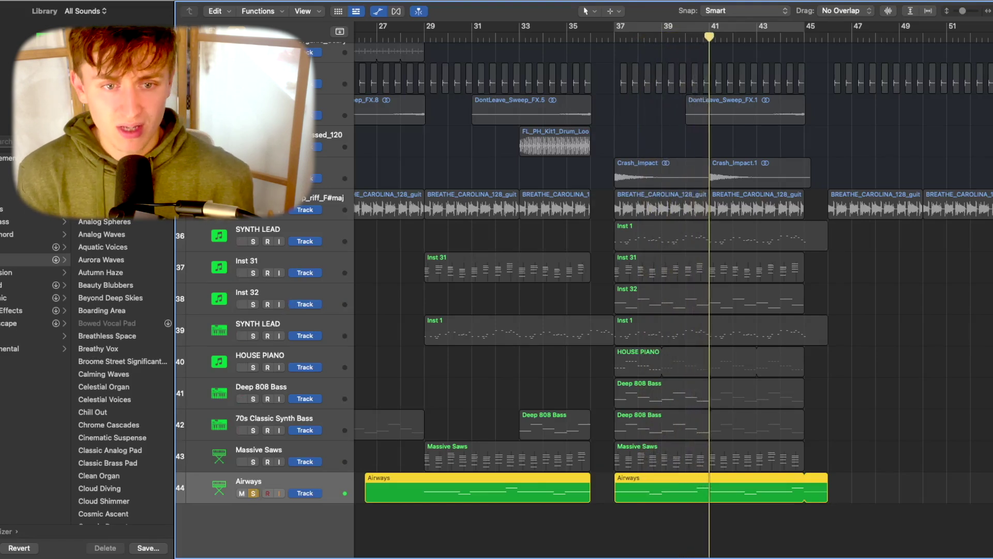
# - Solo the DRUMS stack during playback and clear the solo again to hear the full mix
pyautogui.scroll(6, 256, 493)
pyautogui.scroll(-1, 256, 493)
pyautogui.click(253, 63)
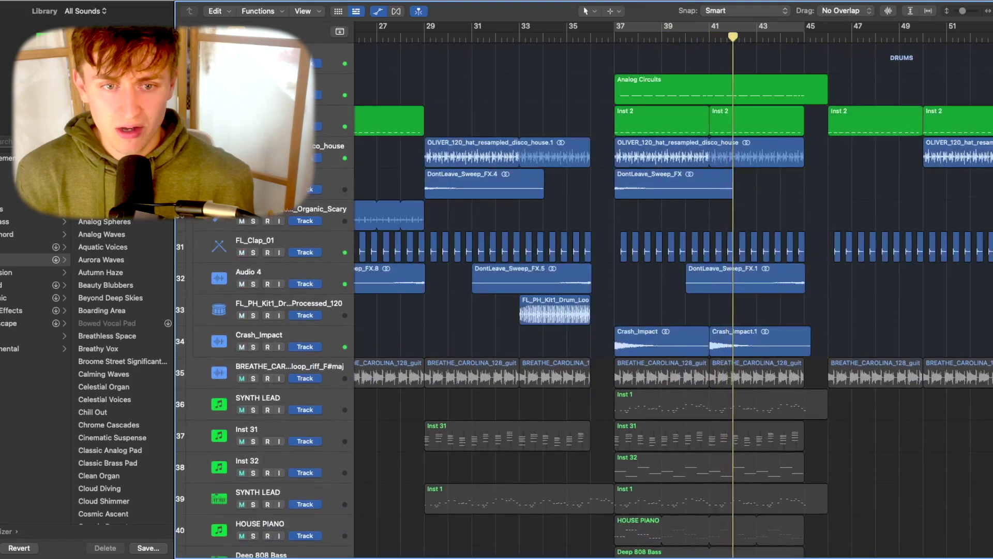
pyautogui.click(253, 63)
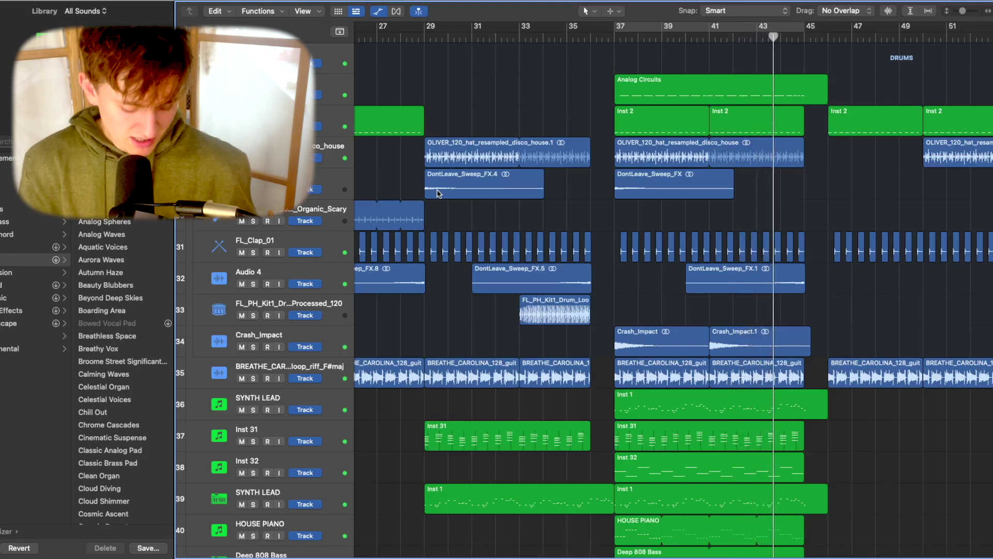
# - Open the CLA MixDown plug-in on Stereo Out and cycle bars 37 to 45 with the playhead at bar 37
pyautogui.press('x')
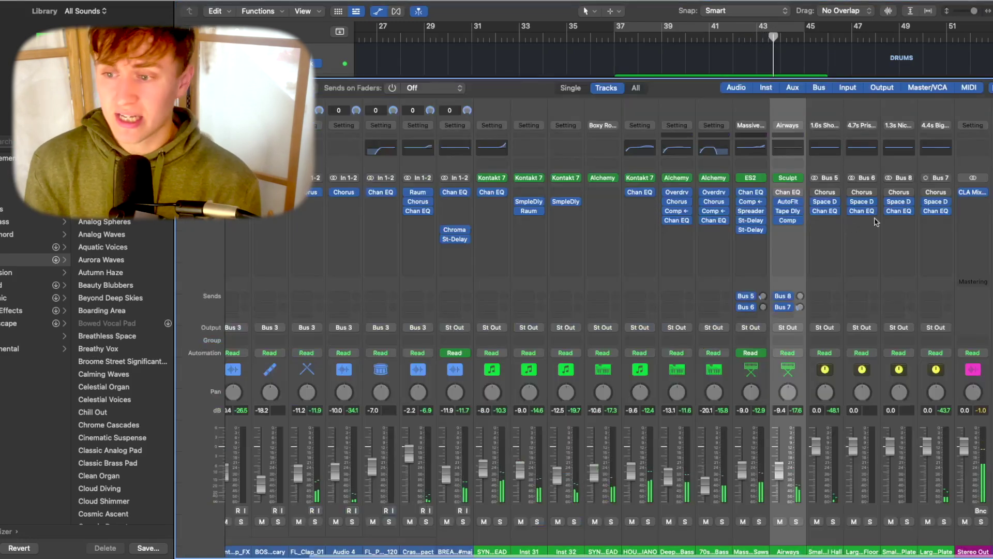
pyautogui.click(972, 192)
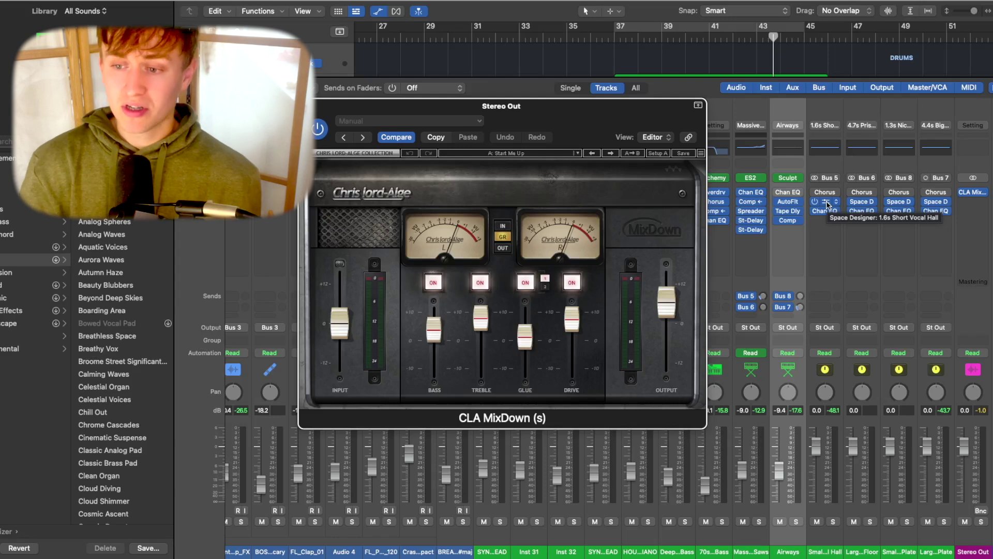
pyautogui.click(699, 30)
pyautogui.click(617, 45)
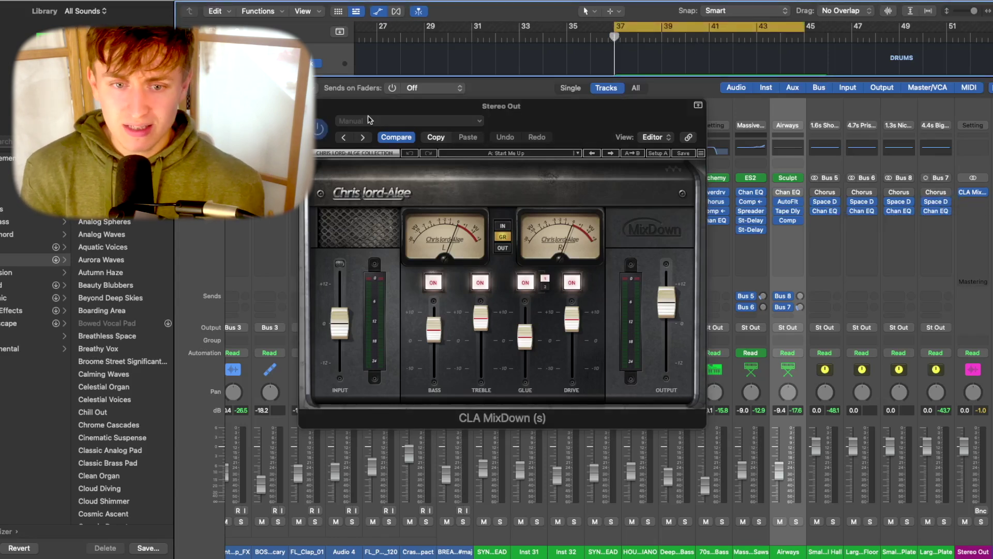
# - Compare the mix from bar 37 with CLA MixDown bypassed and switched back on
pyautogui.click(318, 130)
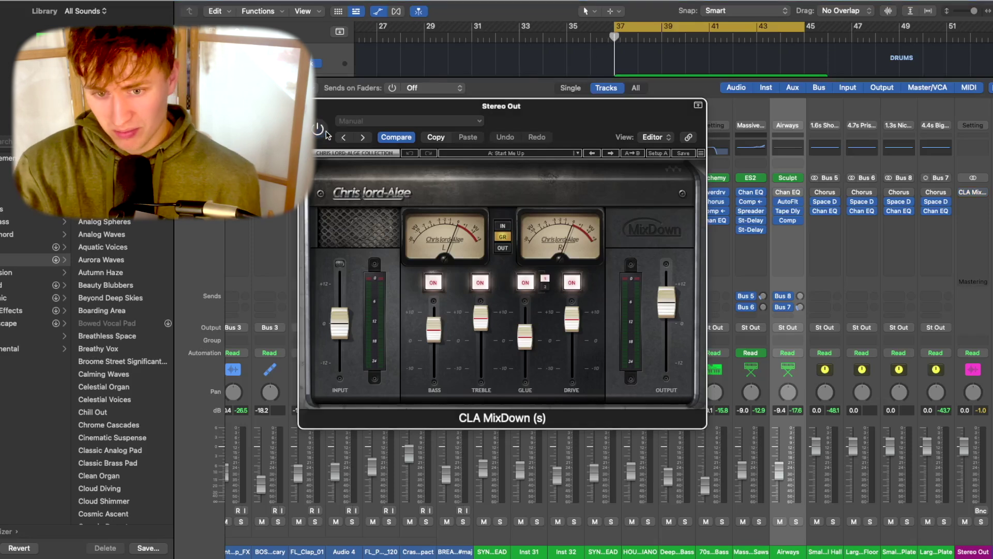
pyautogui.press('space')
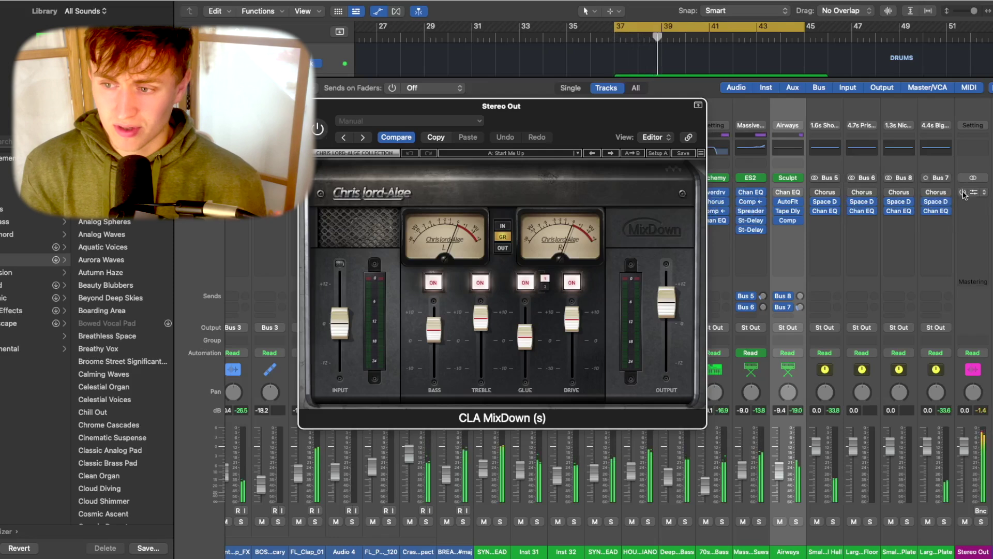
pyautogui.click(964, 193)
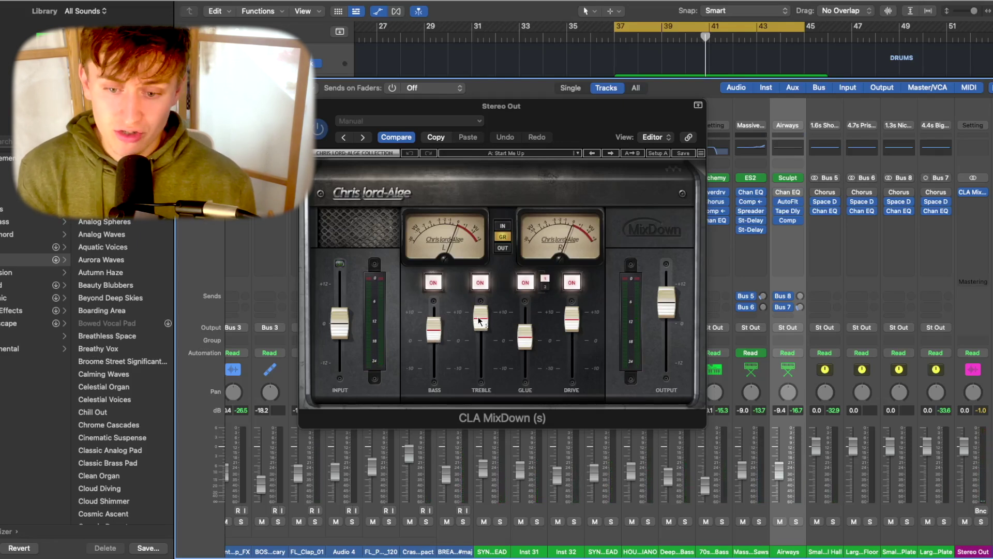
# - Inspect CLA MixDown's treble, glue and output faders, and close the plug-in window and mixer
pyautogui.moveTo(527, 342)
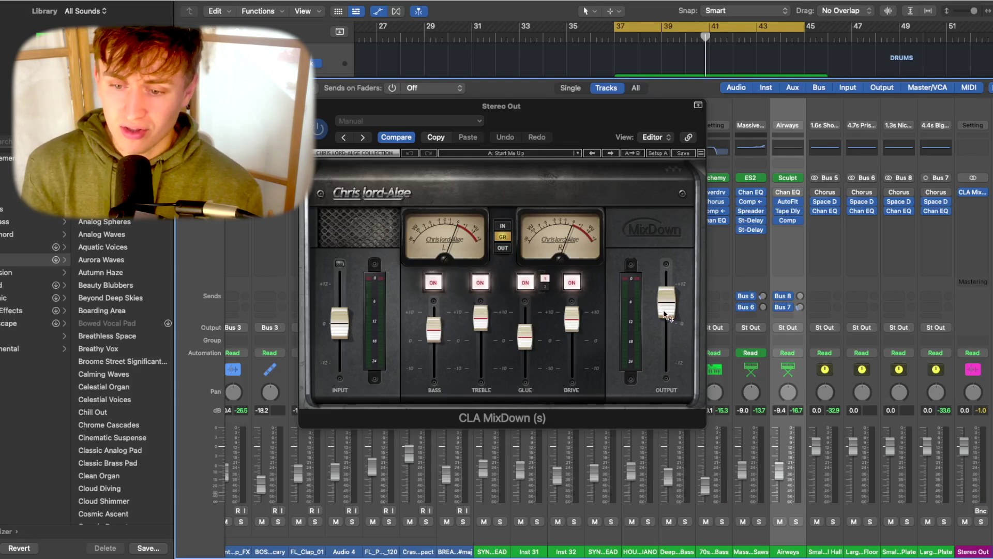
pyautogui.moveTo(666, 314)
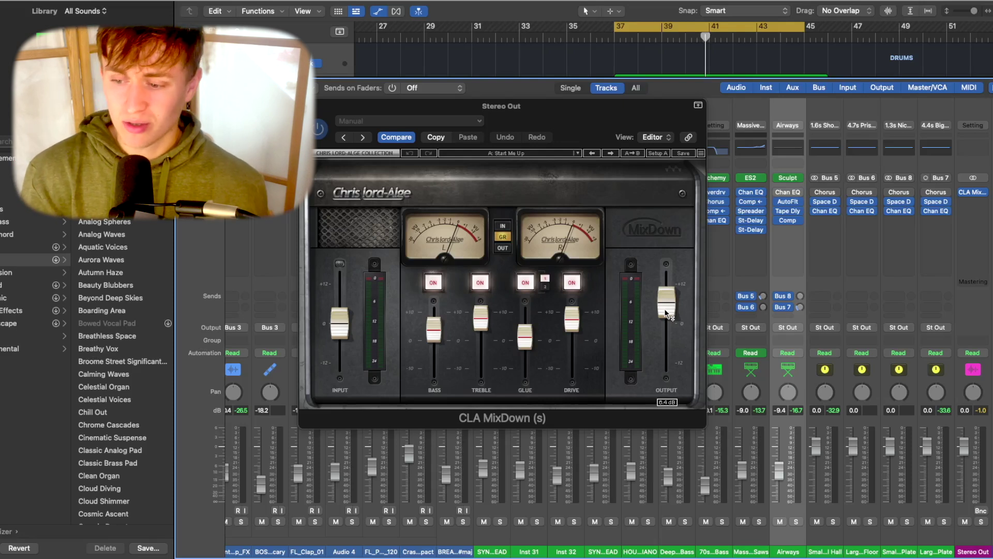
pyautogui.click(665, 299)
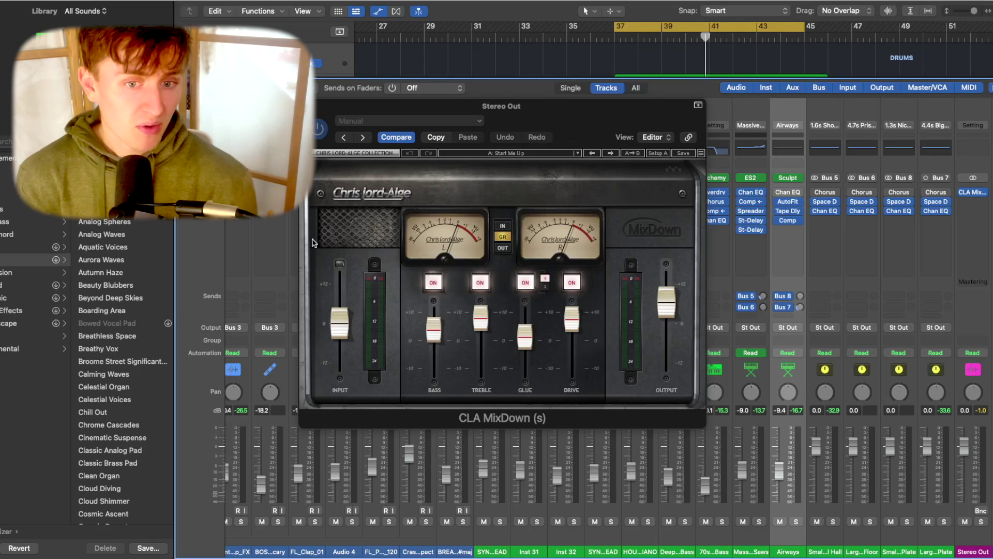
pyautogui.press('super+w')
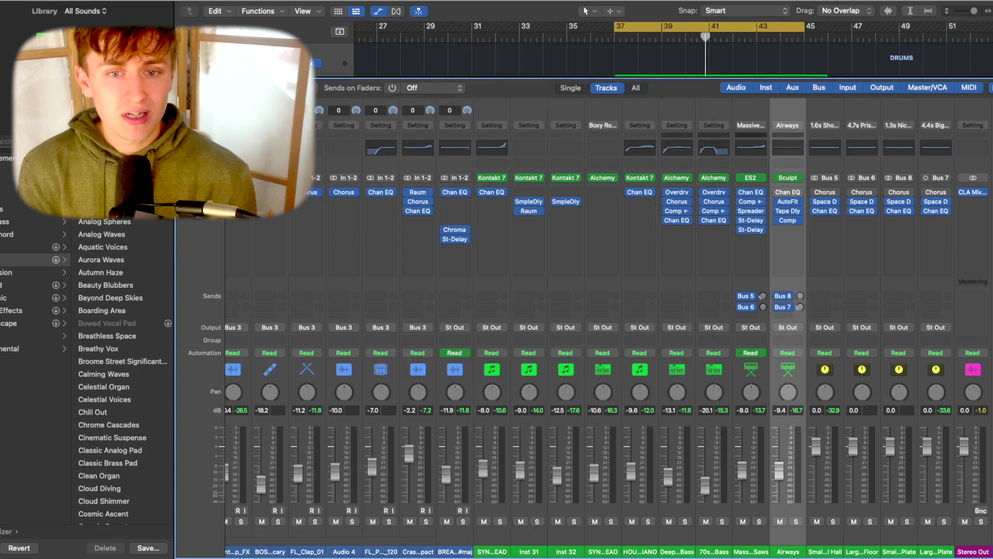
pyautogui.press('x')
# - Play the full mix from bar 37 and zoom out to show more of the arrangement
pyautogui.click(615, 39)
pyautogui.press('space')
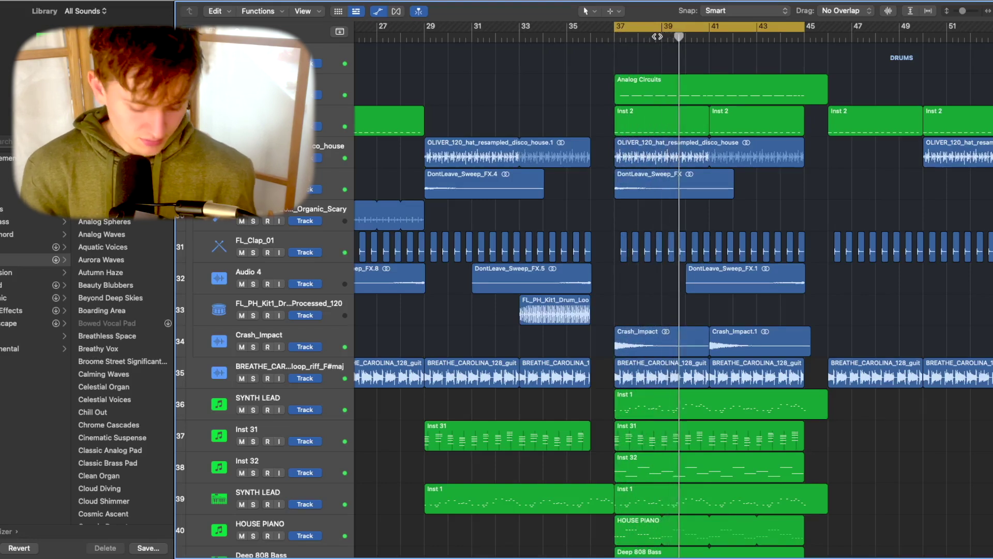
pyautogui.press('super+Up')
pyautogui.press('super+Up')
pyautogui.press('super+Up')
pyautogui.press('super+Up')
pyautogui.press('super+Left')
pyautogui.press('super+Left')
pyautogui.press('super+Left')
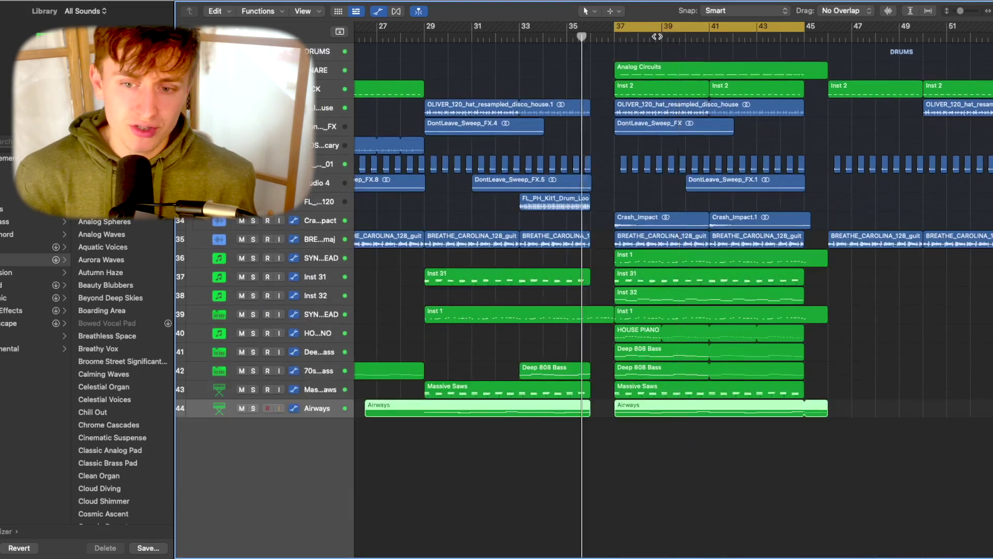
# - Turn off cycle mode, play the song from its beginning, and survey the arrangement through the second half
pyautogui.click(476, 25)
pyautogui.hscroll(-5, 490, 36)
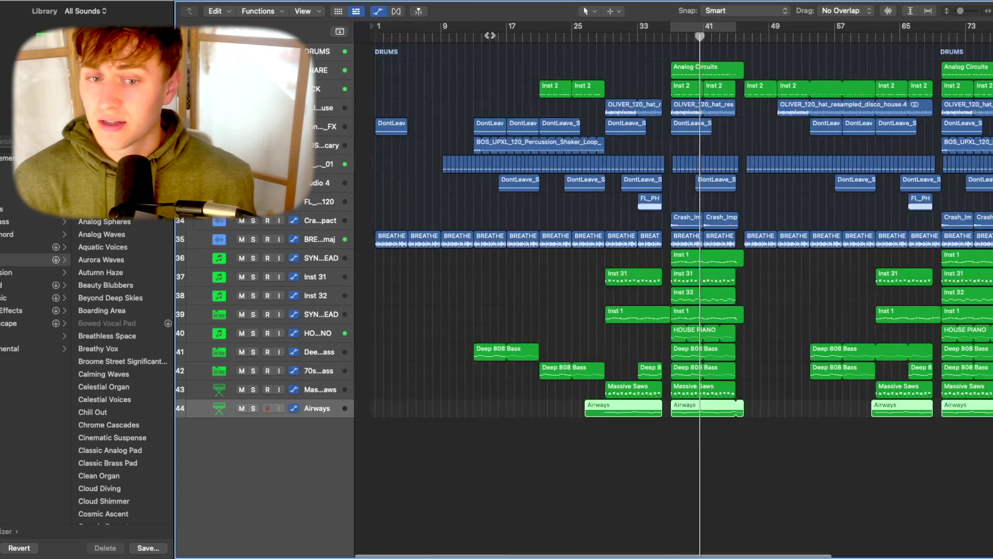
pyautogui.press('Return')
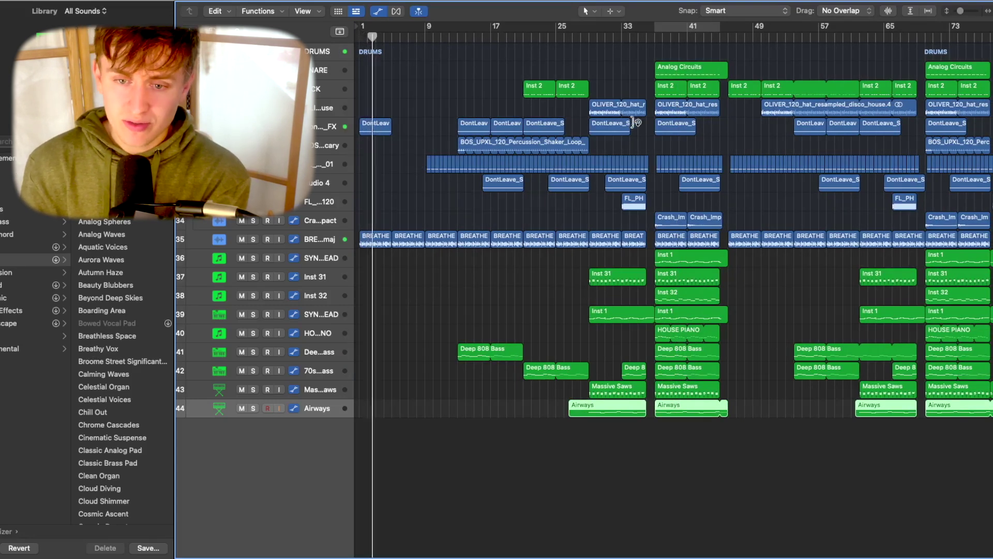
pyautogui.hscroll(3, 495, 234)
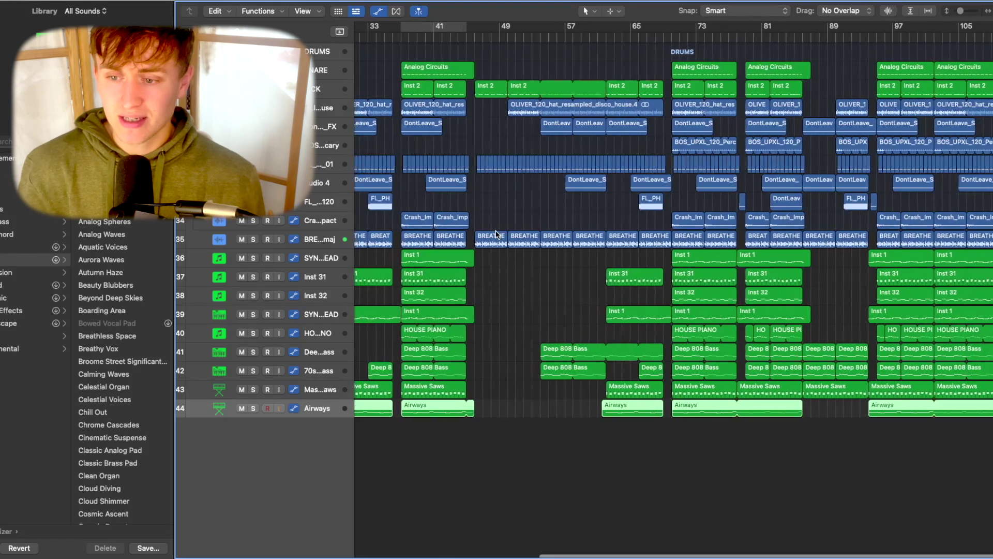
pyautogui.hscroll(-3, 403, 129)
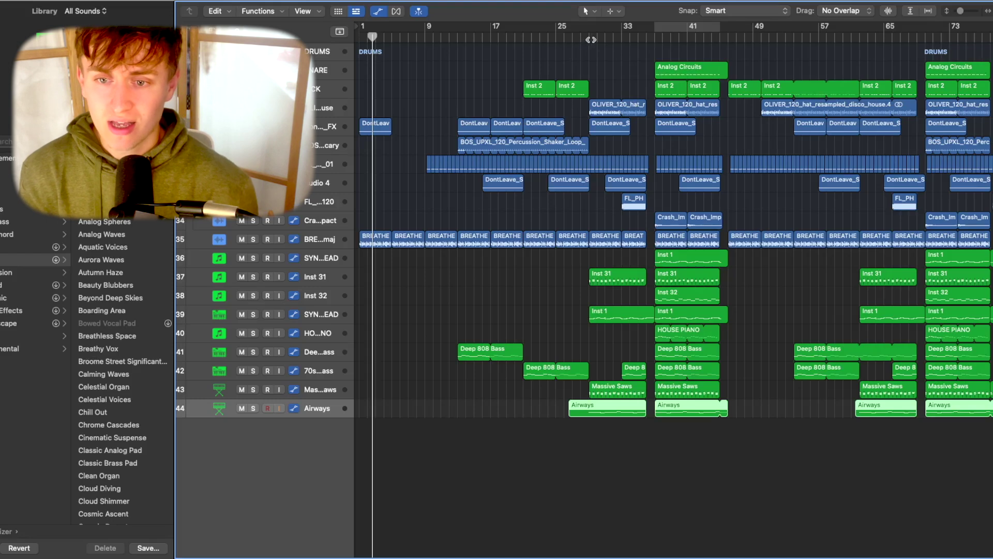
# - Step the playhead through the intro from bar 5, and play with a cycle over bars 21 to 30
pyautogui.click(523, 39)
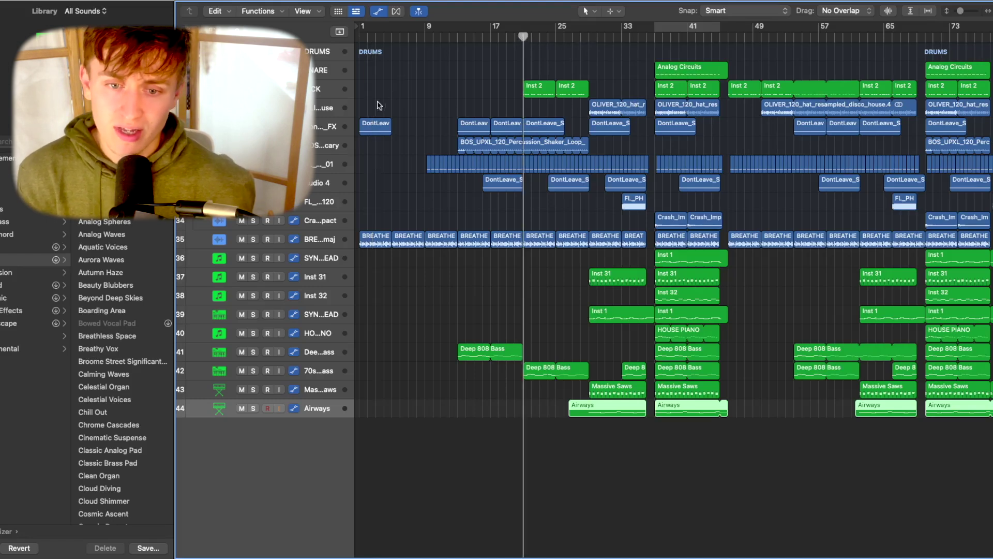
pyautogui.click(392, 93)
pyautogui.click(392, 37)
pyautogui.click(450, 37)
pyautogui.click(523, 37)
pyautogui.moveTo(522, 36); pyautogui.dragTo(593, 32)
pyautogui.press('space')
# - Turn off the cycle, play the build-up from bar 29, and look over the sections around it
pyautogui.click(593, 32)
pyautogui.click(592, 33)
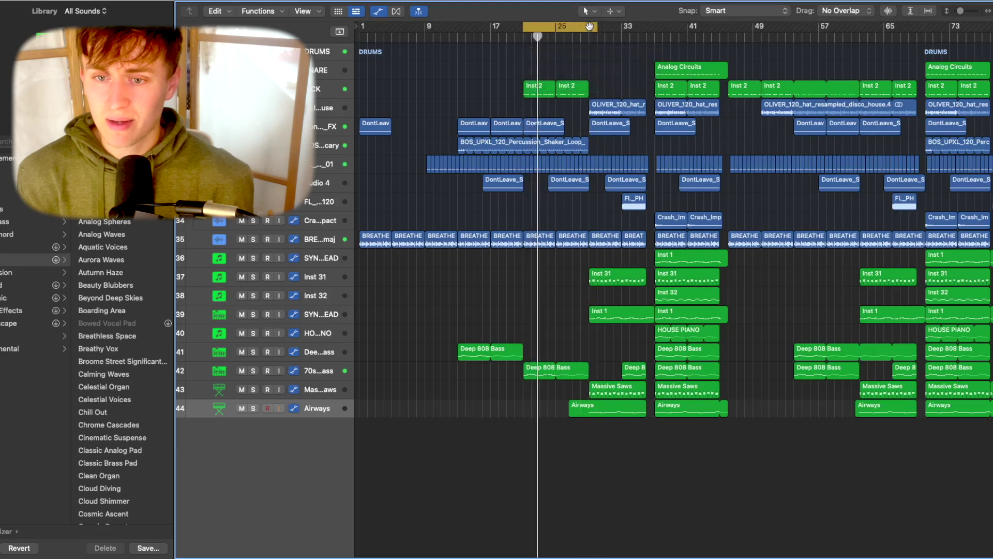
pyautogui.click(588, 34)
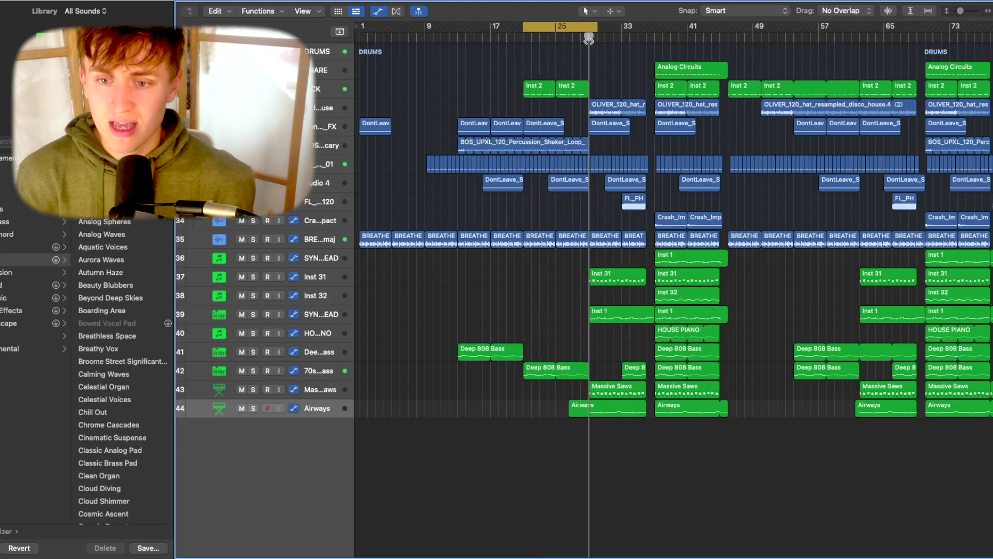
pyautogui.click(588, 32)
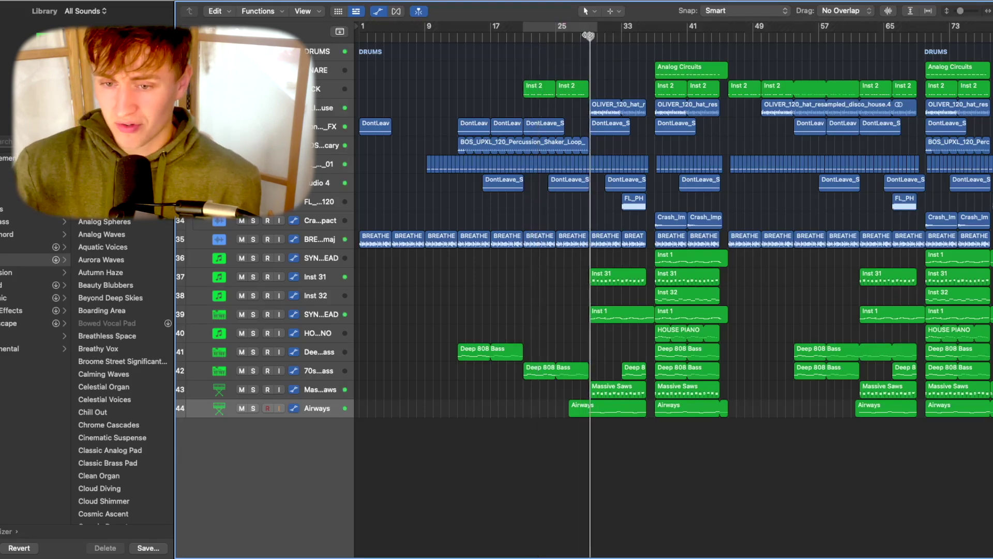
pyautogui.hscroll(10, 590, 36)
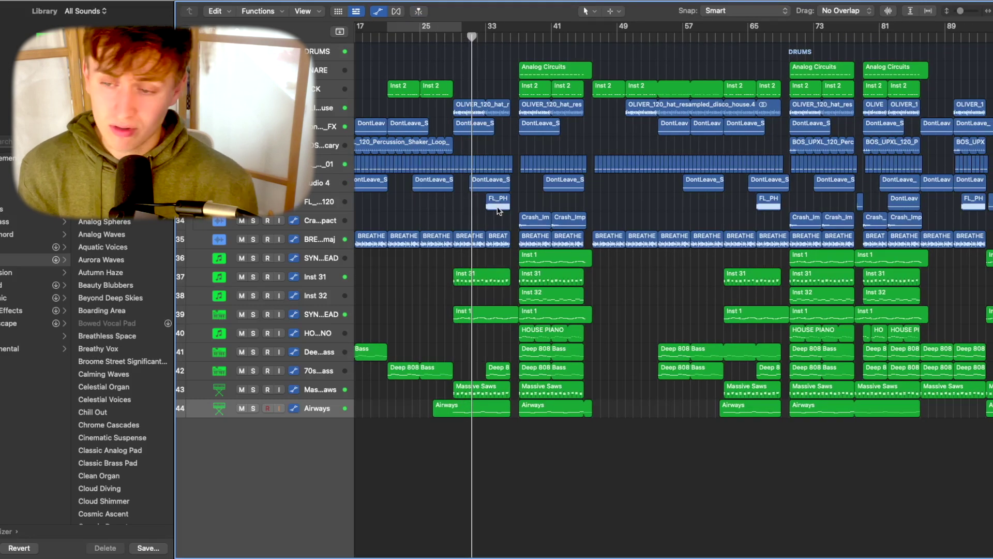
pyautogui.hscroll(8, 499, 211)
pyautogui.hscroll(-15, 590, 118)
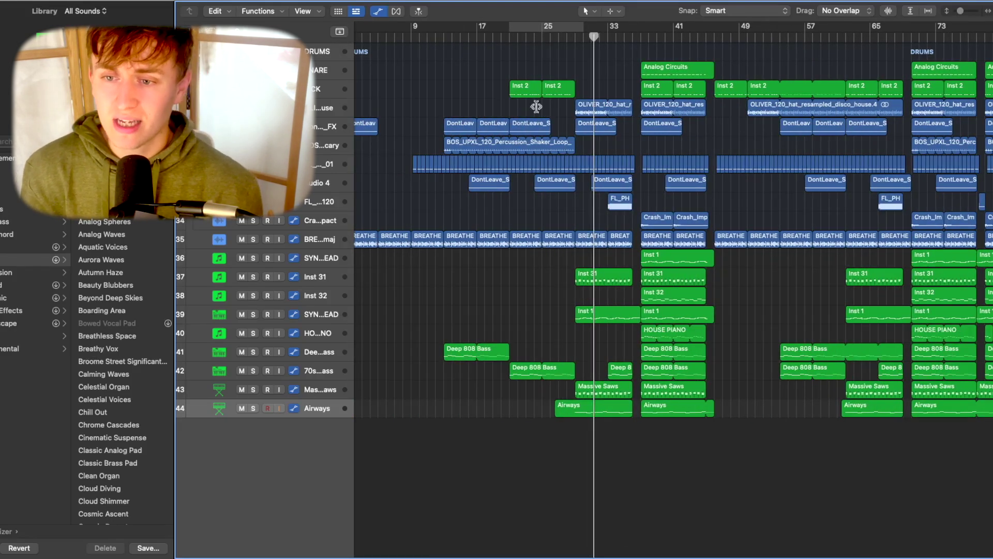
# - Play the section after the first drop from bar 46, jumping ahead to about bars 50 and 54
pyautogui.click(713, 37)
pyautogui.press('space')
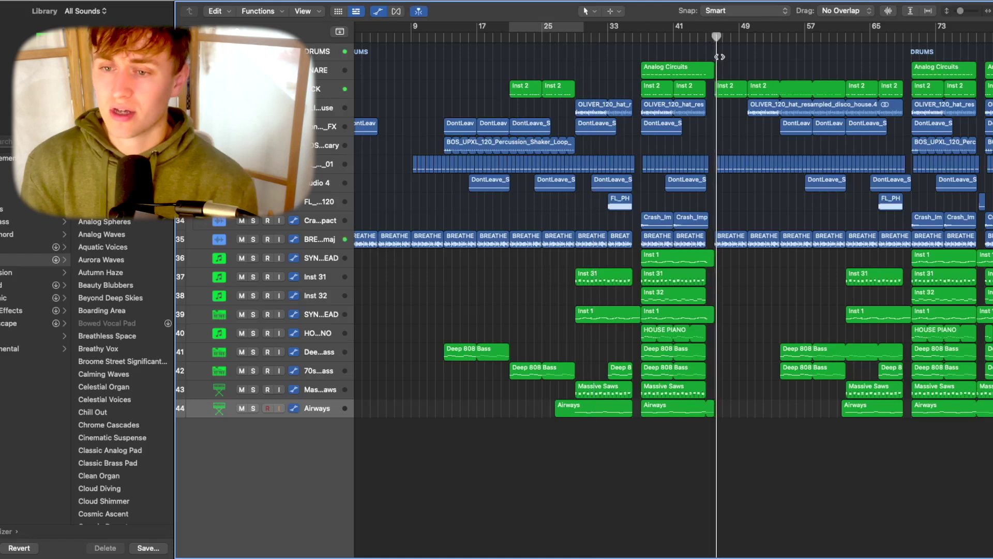
pyautogui.hscroll(5, 720, 65)
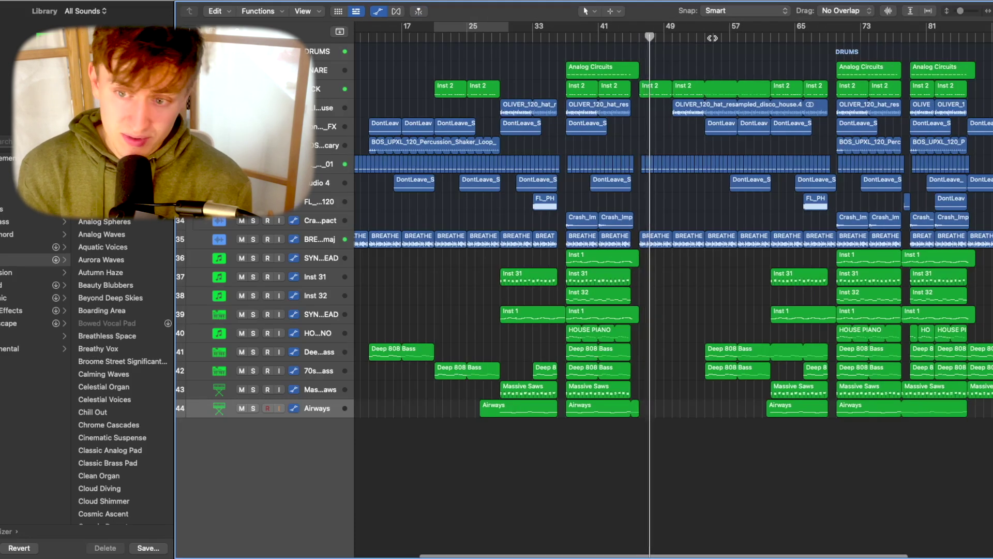
pyautogui.click(674, 38)
pyautogui.click(707, 37)
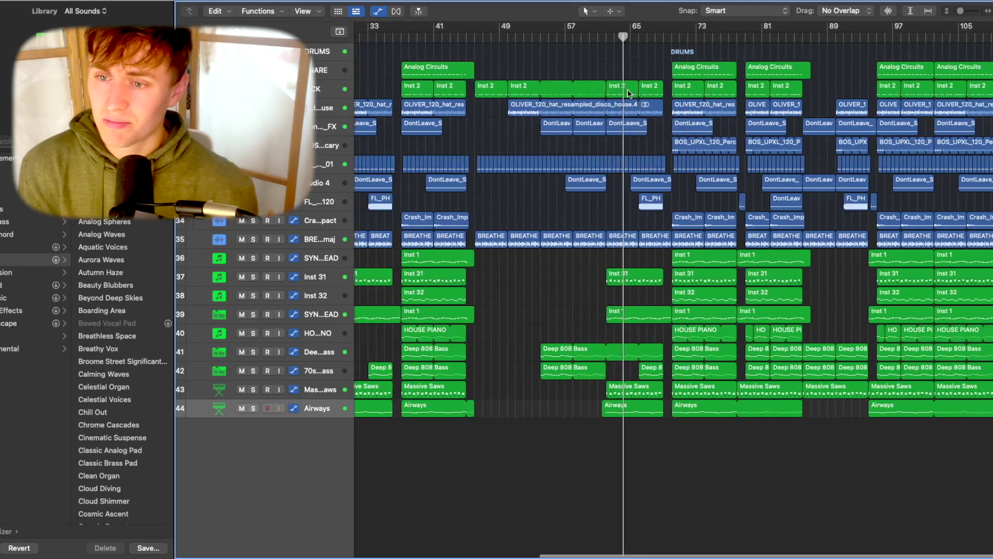
# - Play the breakdown before the final drop, jumping to about bars 86, 90 and 95
pyautogui.click(803, 39)
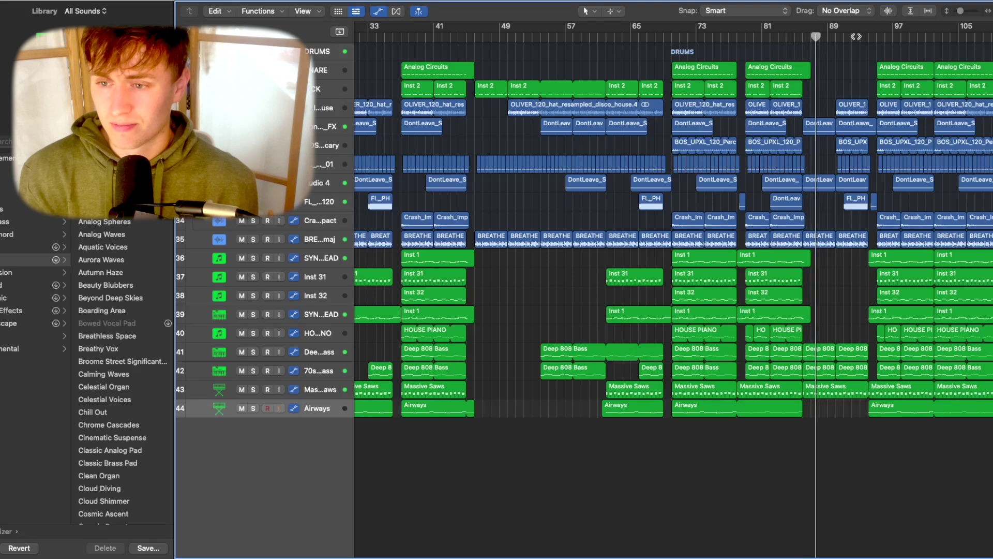
pyautogui.click(835, 38)
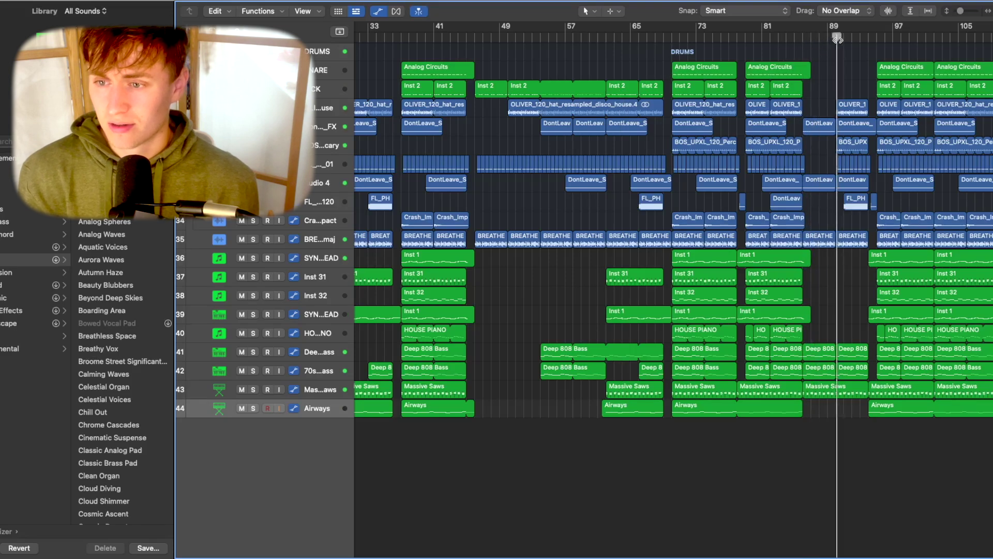
pyautogui.click(875, 39)
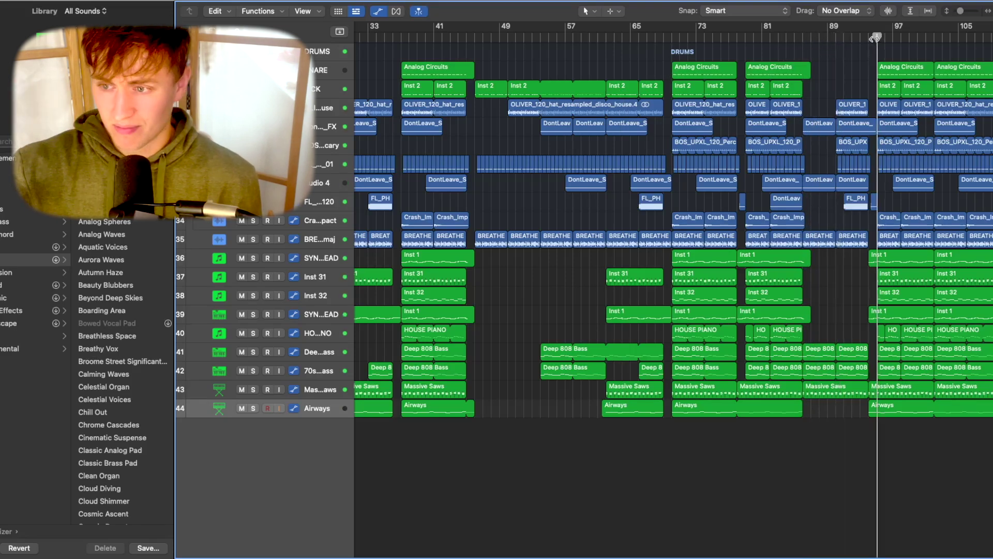